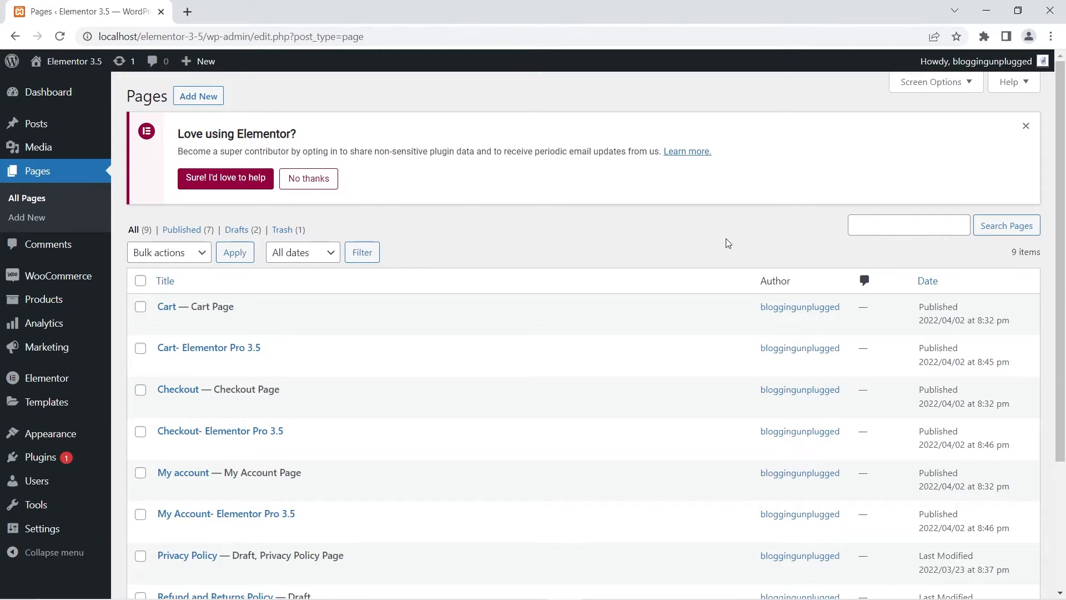
Step: Open the default Cart page's live view in a new tab
mouse_move(169, 306)
mouse_move(169, 492)
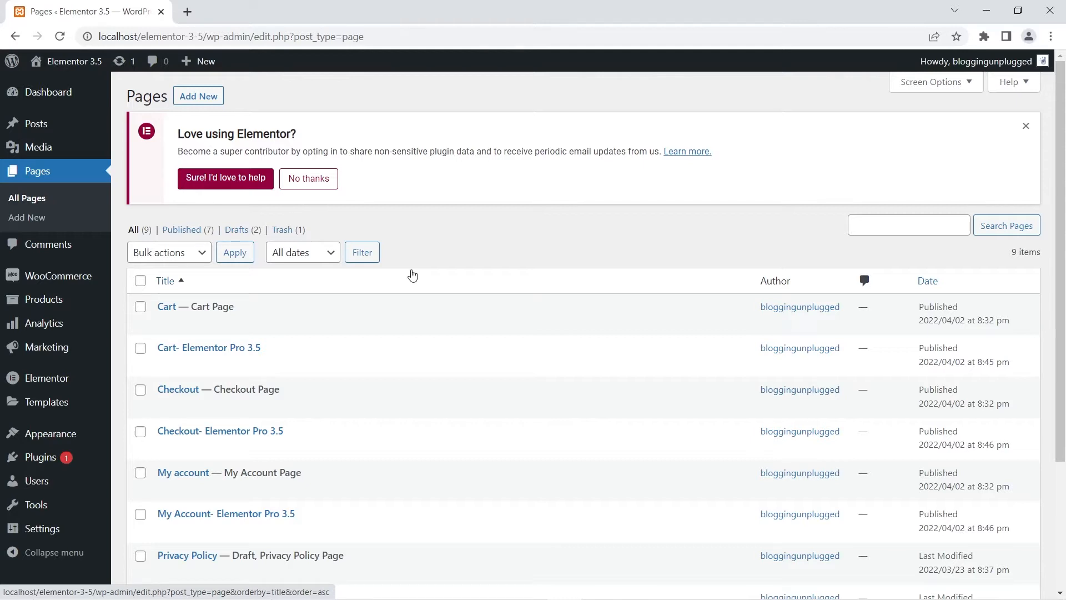
mouse_move(248, 364)
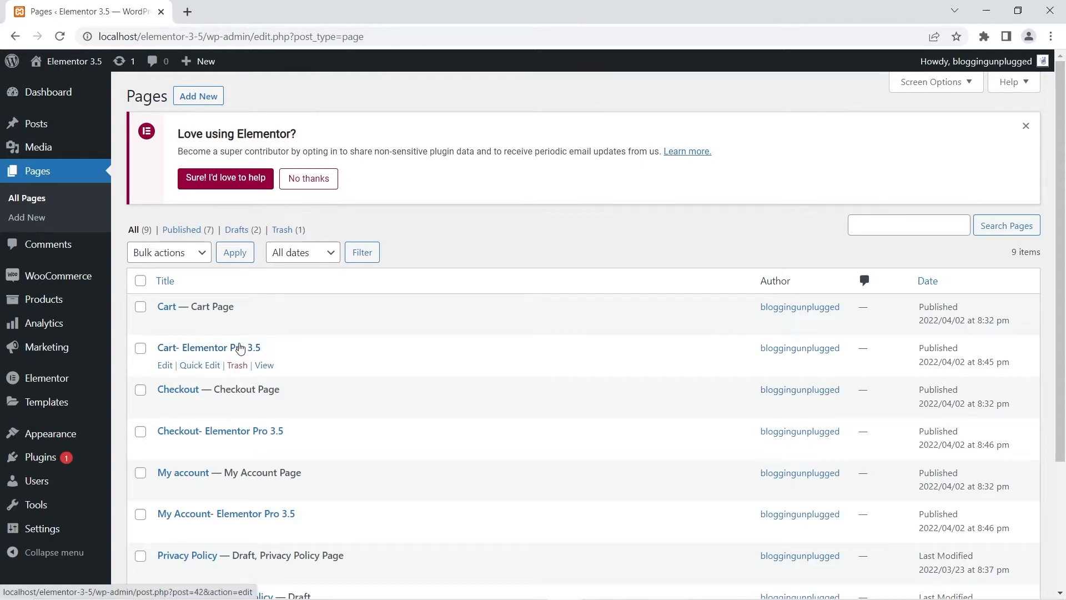
right_click(270, 324)
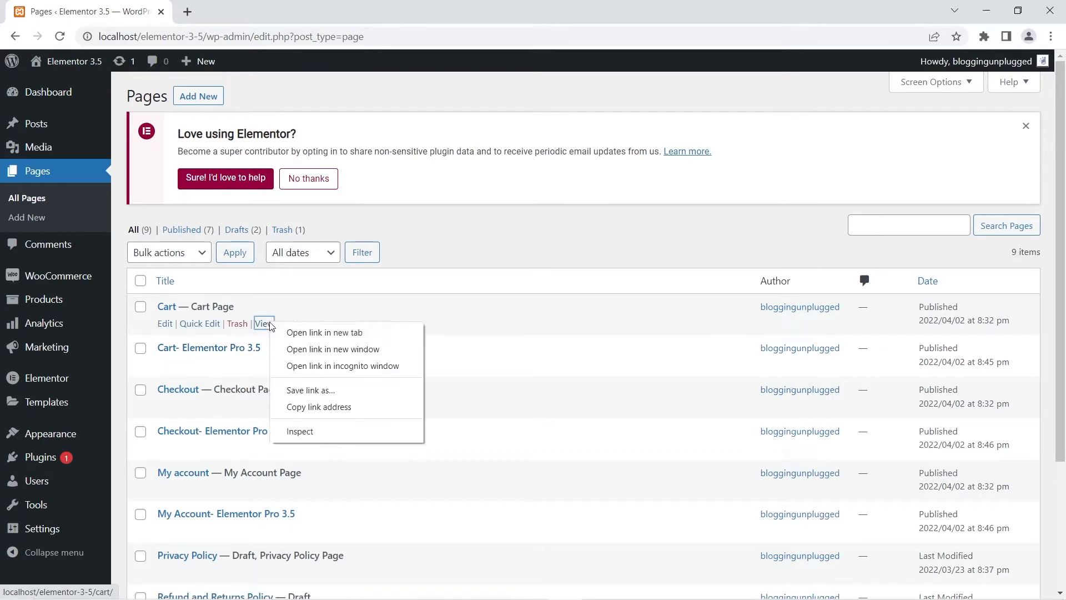
left_click(317, 332)
left_click(253, 7)
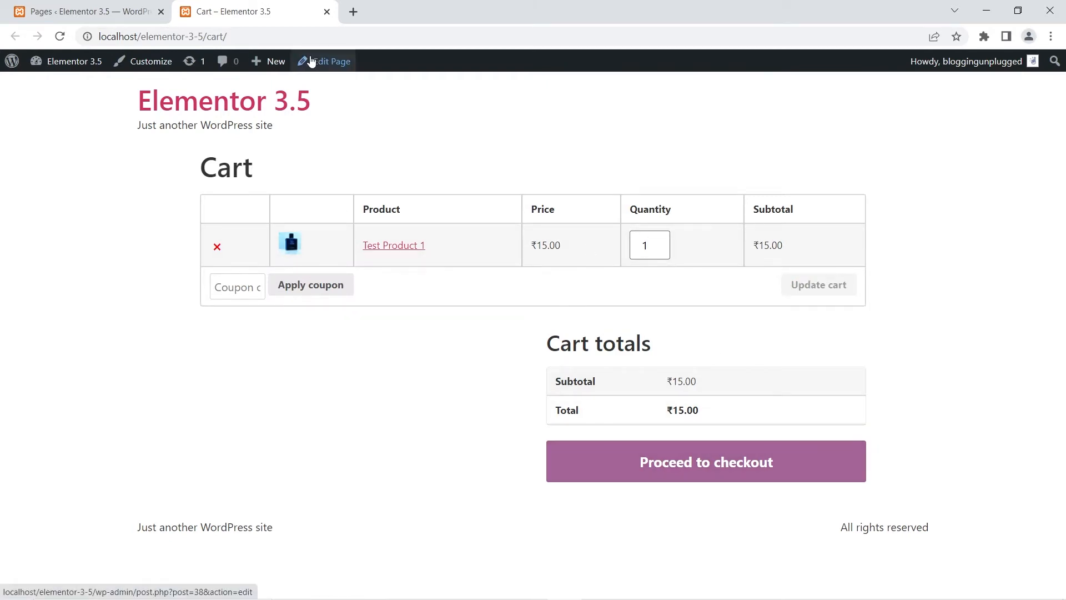
Step: View the Cart- Elementor Pro 3.5 page in a new tab, then close that tab
left_click(62, 10)
right_click(268, 368)
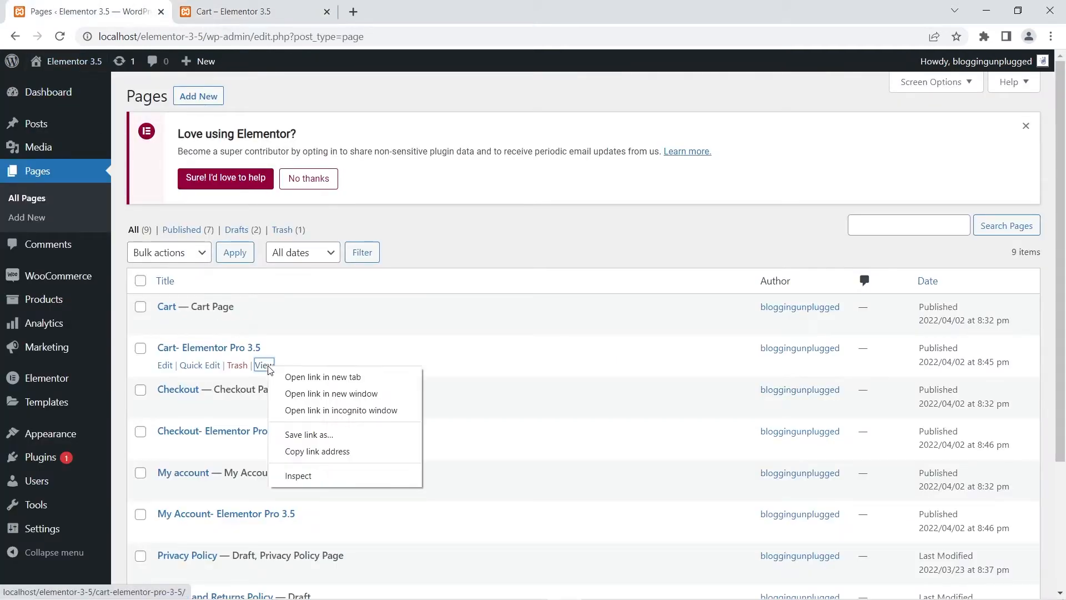
left_click(322, 377)
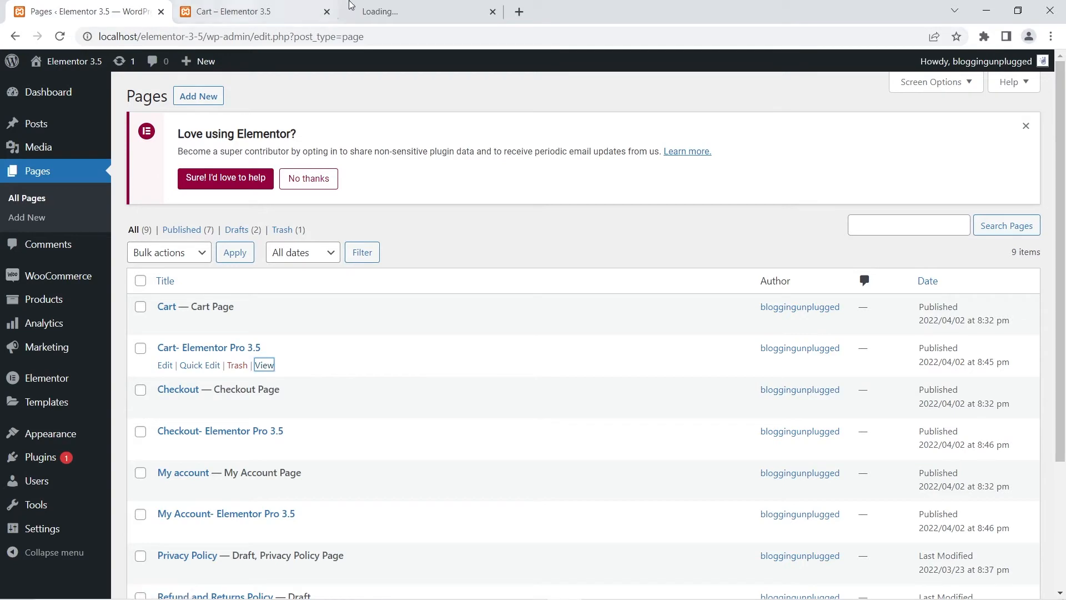
left_click(411, 7)
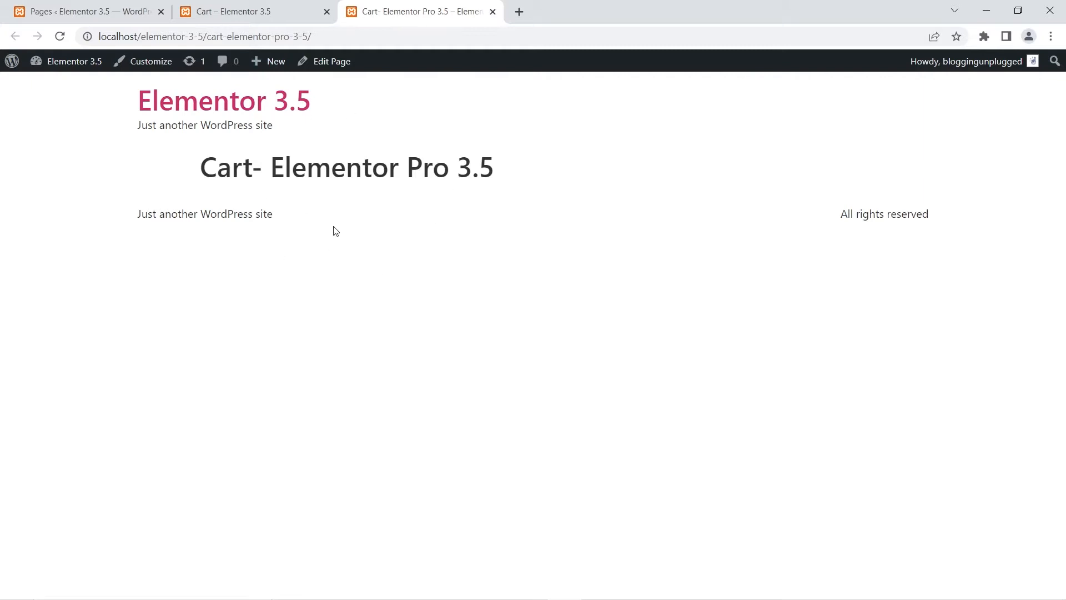
left_click(492, 12)
left_click(139, 6)
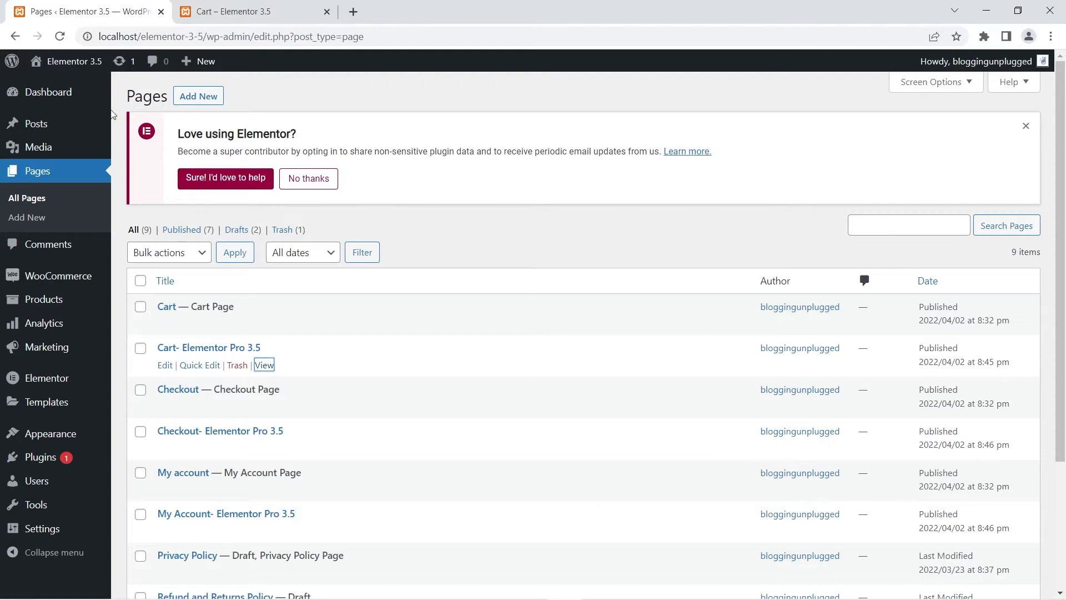
Step: Open the Cart- Elementor Pro 3.5 page in the Elementor editor and turn on Hide Title in its page settings
right_click(162, 371)
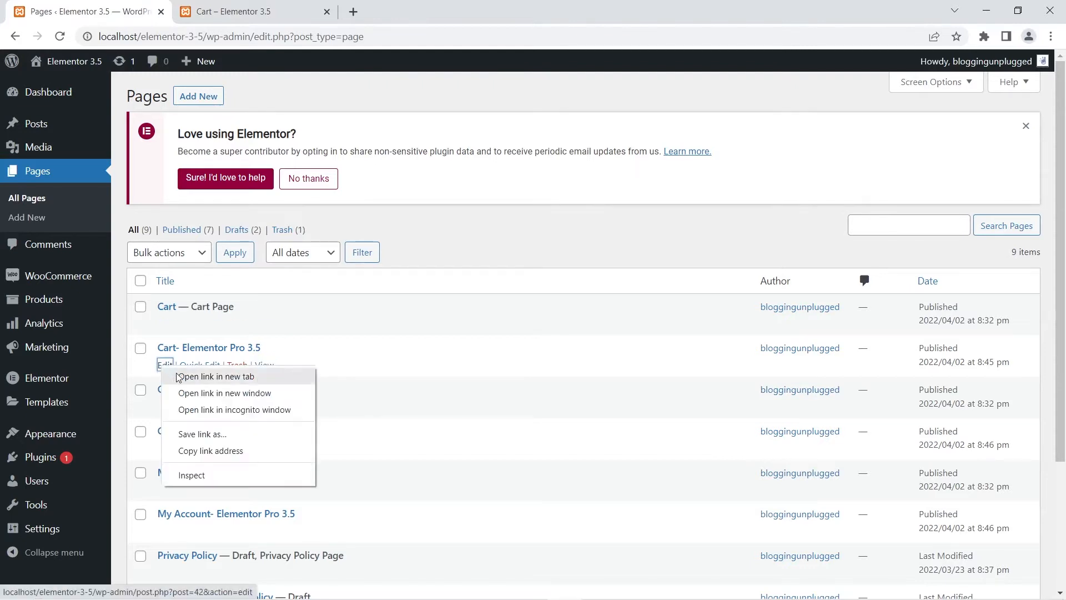
left_click(200, 375)
left_click(364, 4)
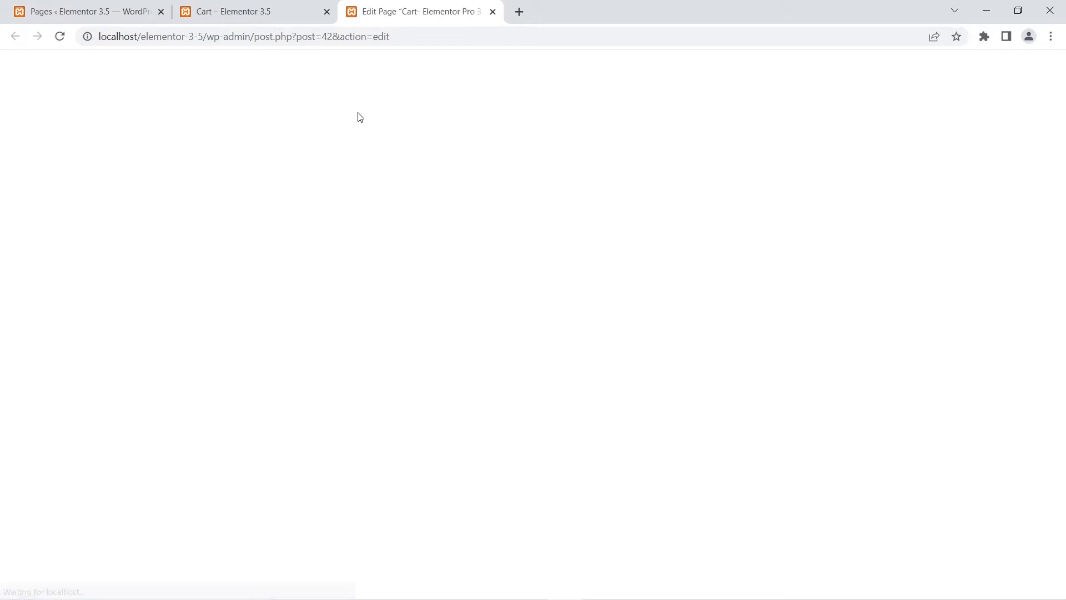
left_click(321, 72)
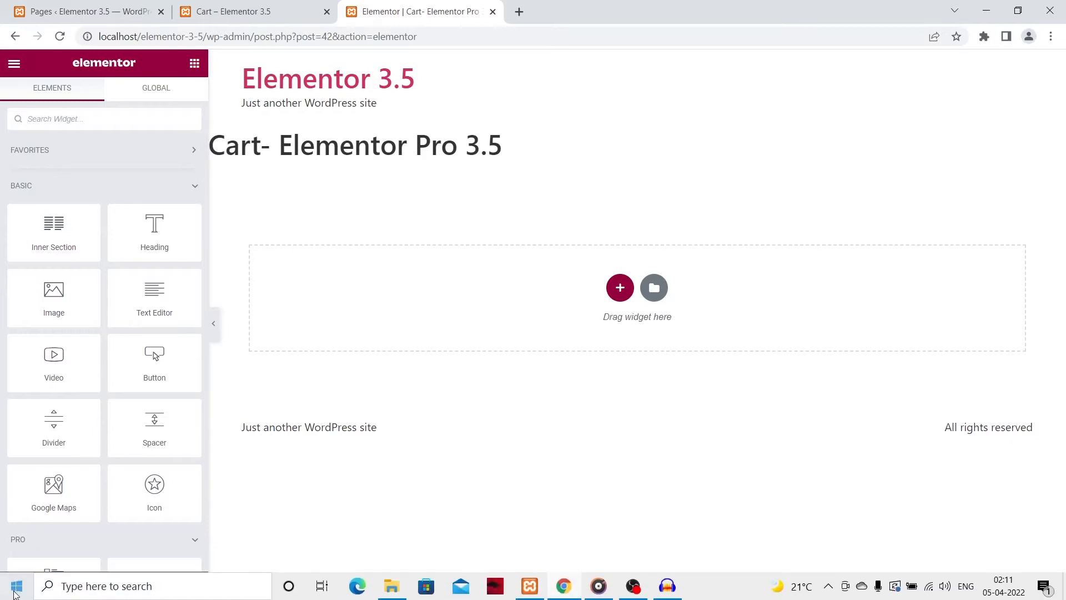
left_click(12, 585)
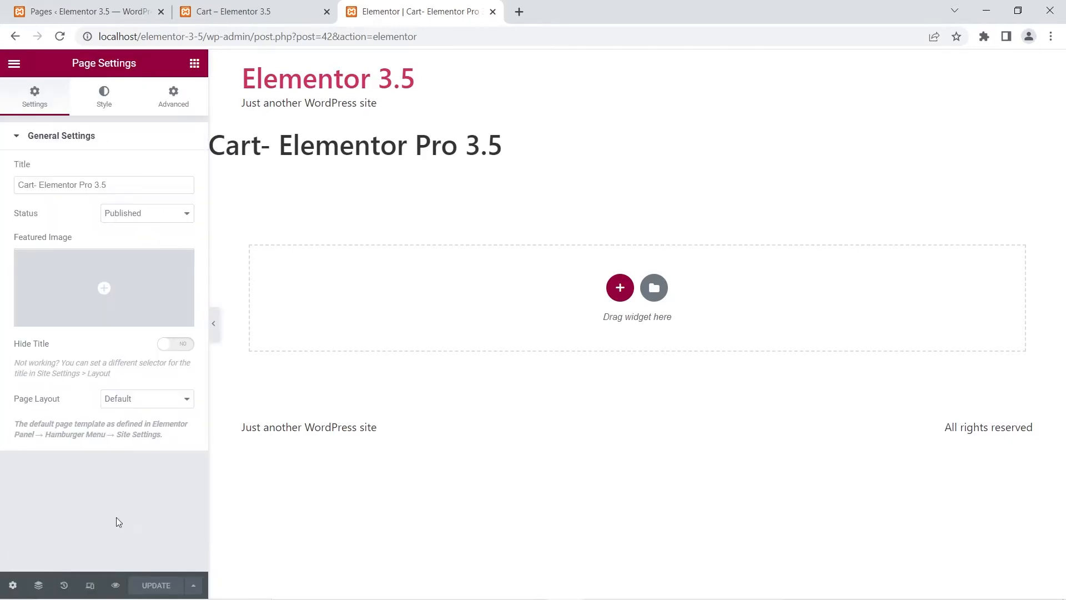
left_click(181, 349)
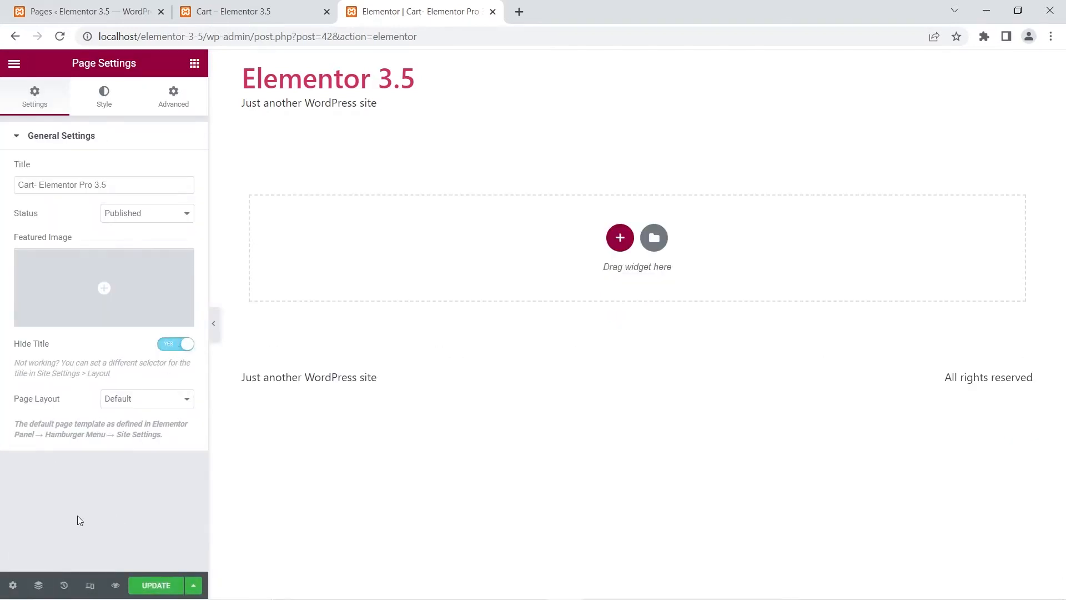
Step: Add the WooCommerce Cart widget into the empty section of the page
left_click(196, 65)
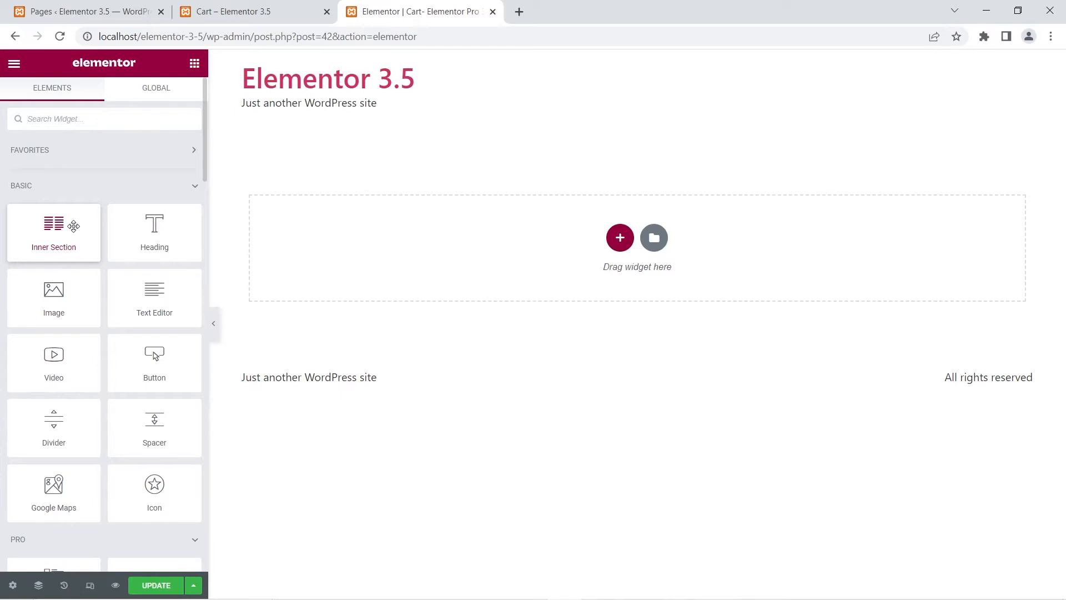
scroll(80, 280, "down", 18)
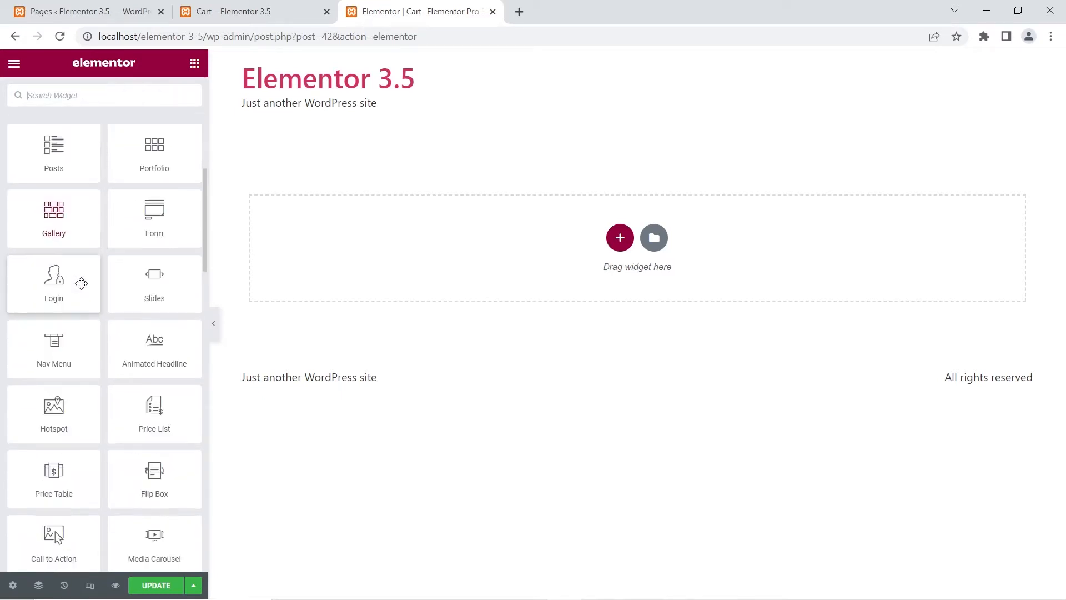
scroll(80, 280, "down", 15)
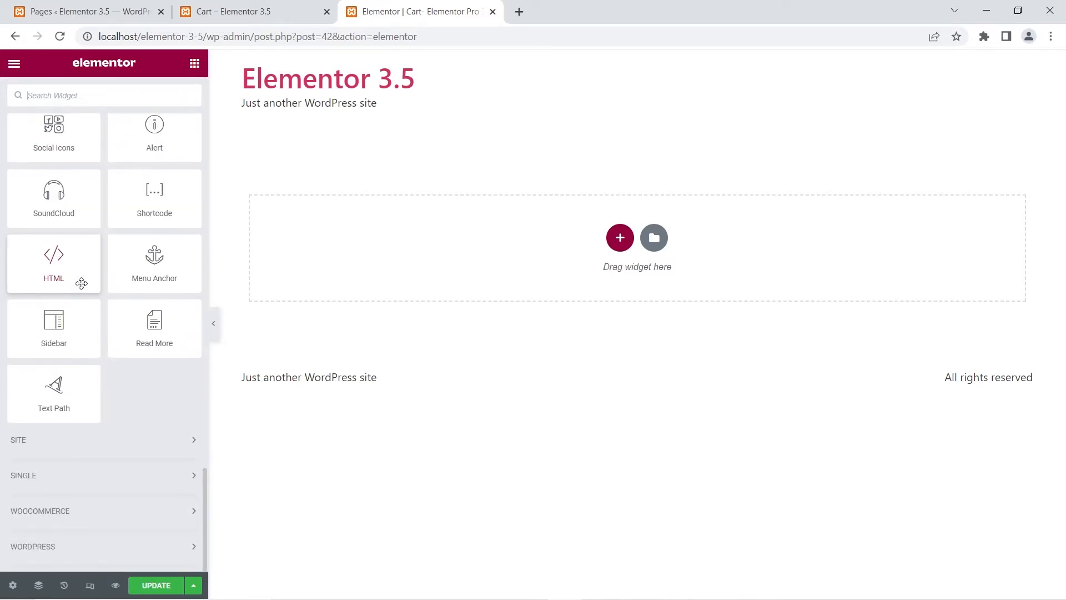
left_click(61, 509)
scroll(109, 404, "down", 5)
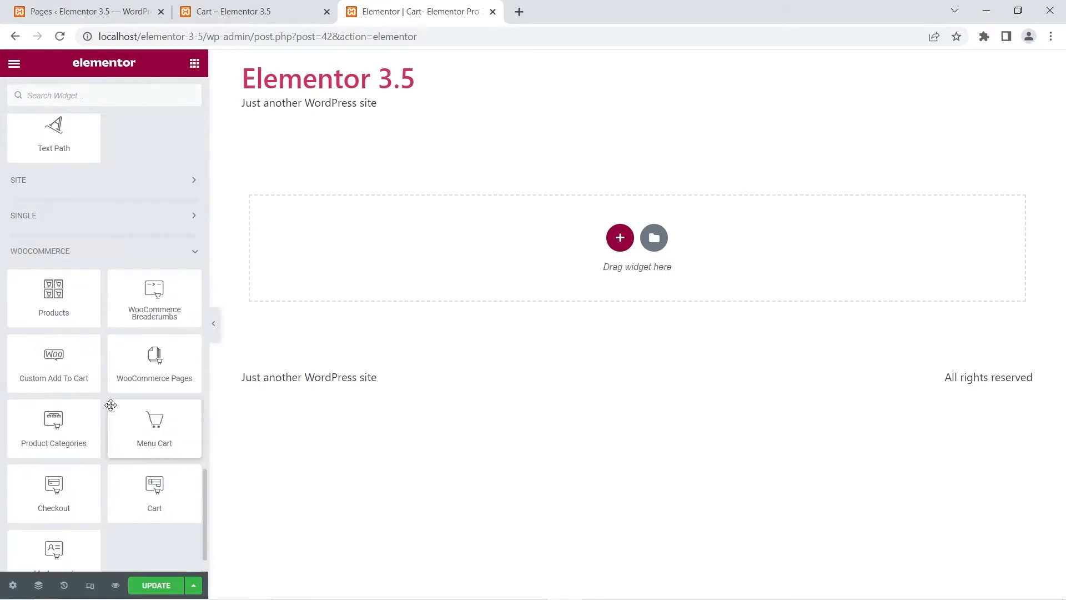
scroll(111, 403, "down", 1)
left_click_drag(149, 431, 420, 247)
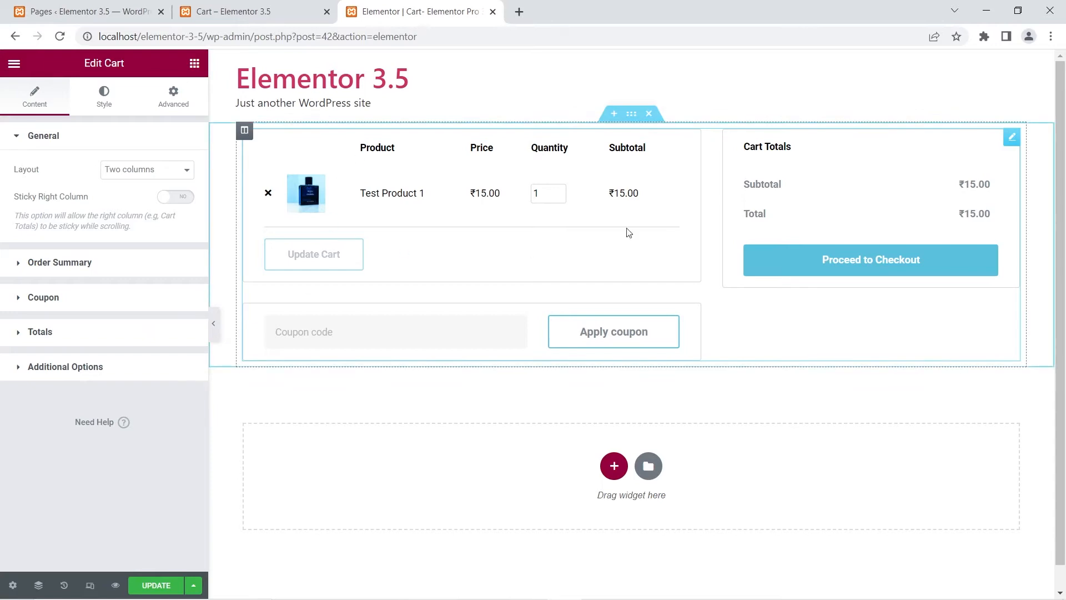
Step: Compare the Elementor cart layout with the default Cart page in the other tab
left_click(284, 7)
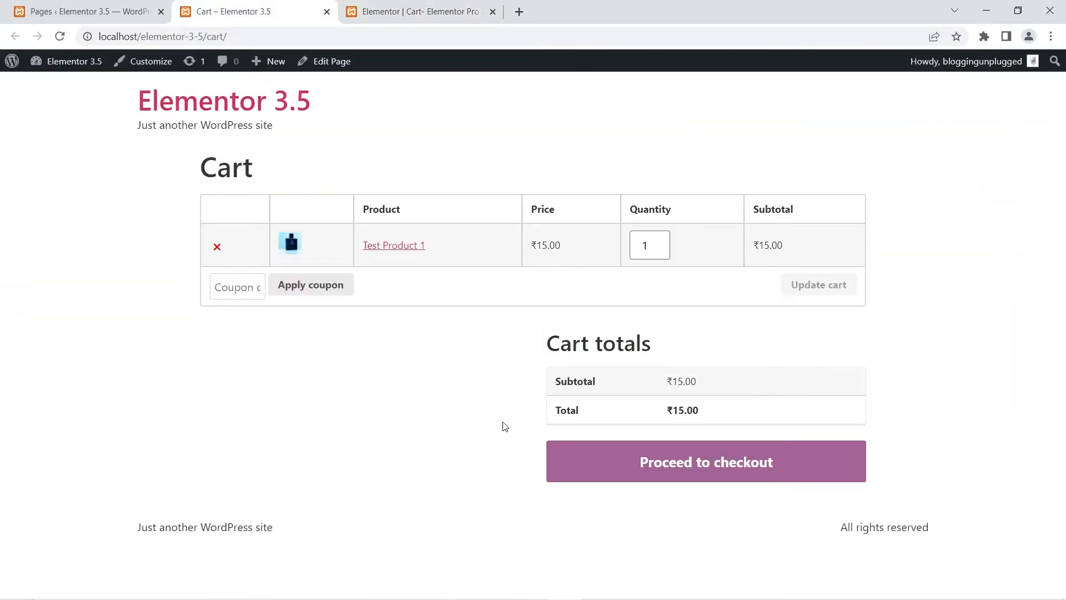
left_click(437, 6)
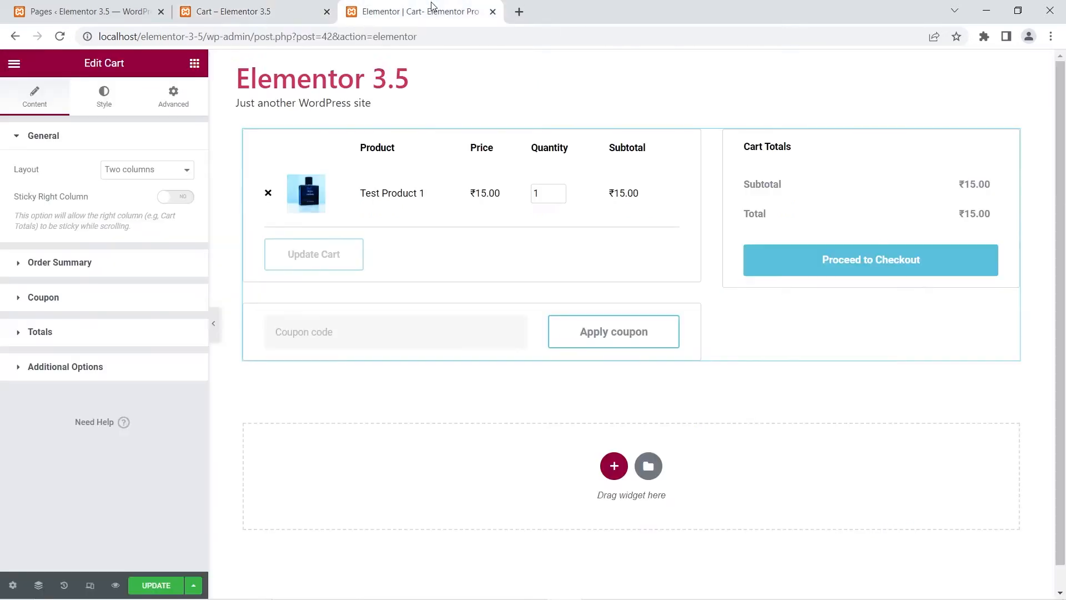
left_click(213, 325)
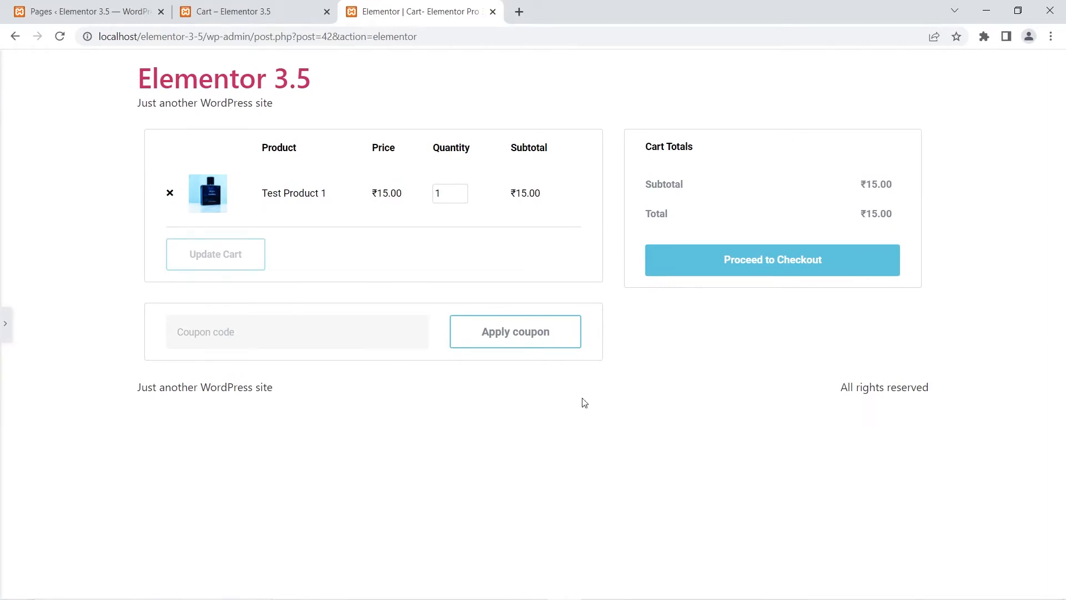
left_click(233, 8)
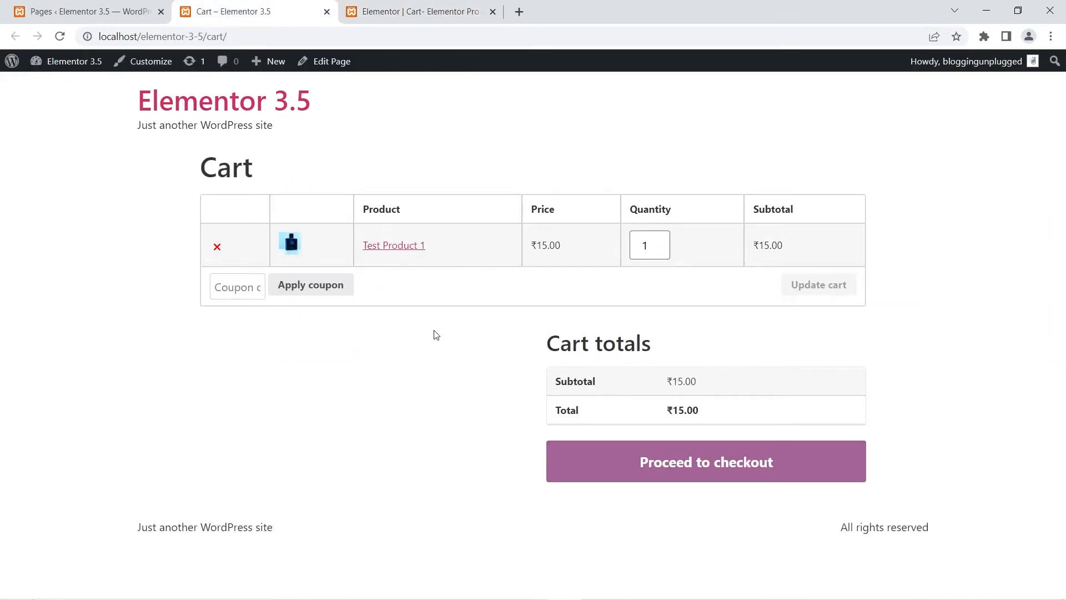
left_click(361, 7)
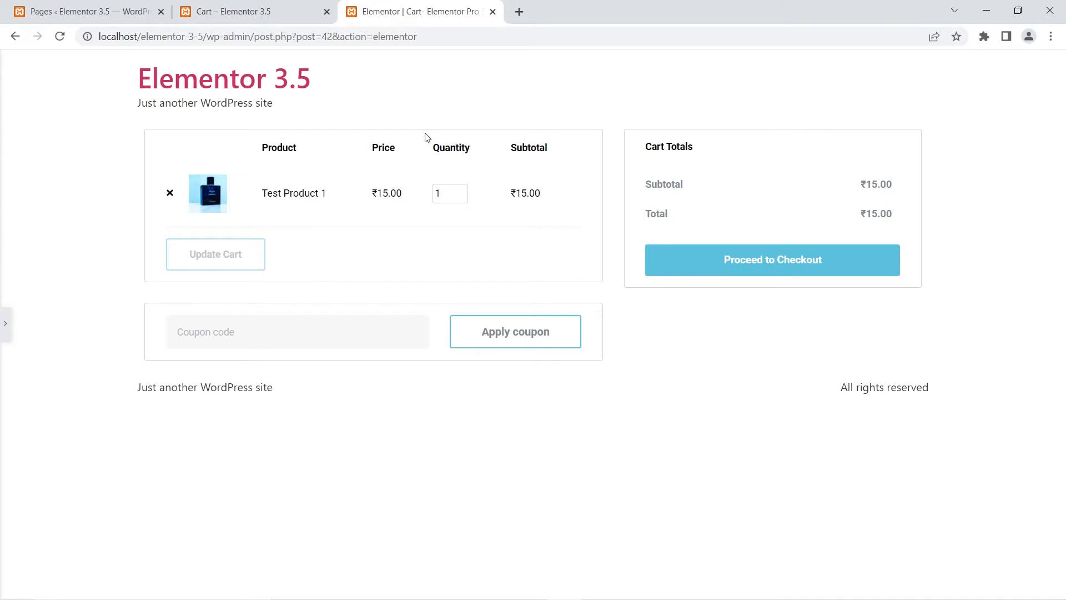
left_click(292, 8)
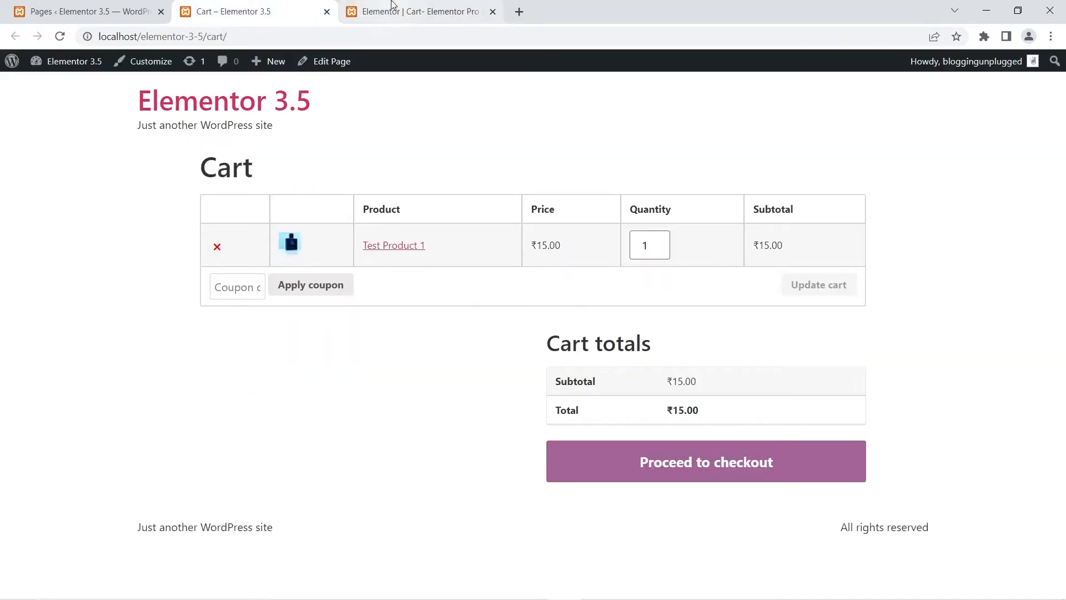
left_click(358, 10)
left_click(5, 324)
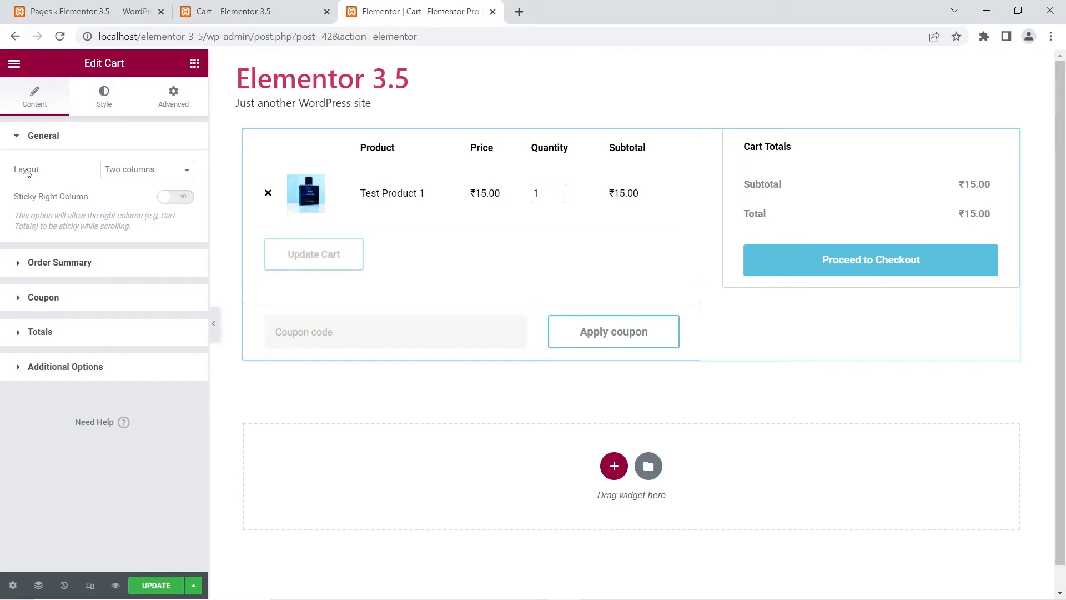
Step: Try the One column layout and the Sticky Right Column option, then revert both to their original settings
left_click(155, 170)
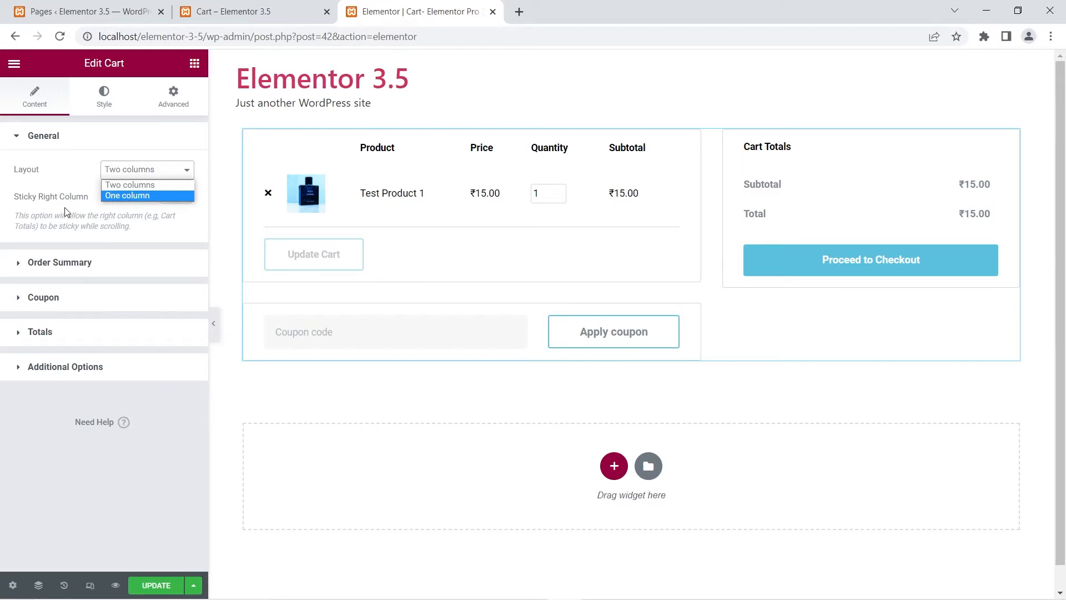
left_click(112, 195)
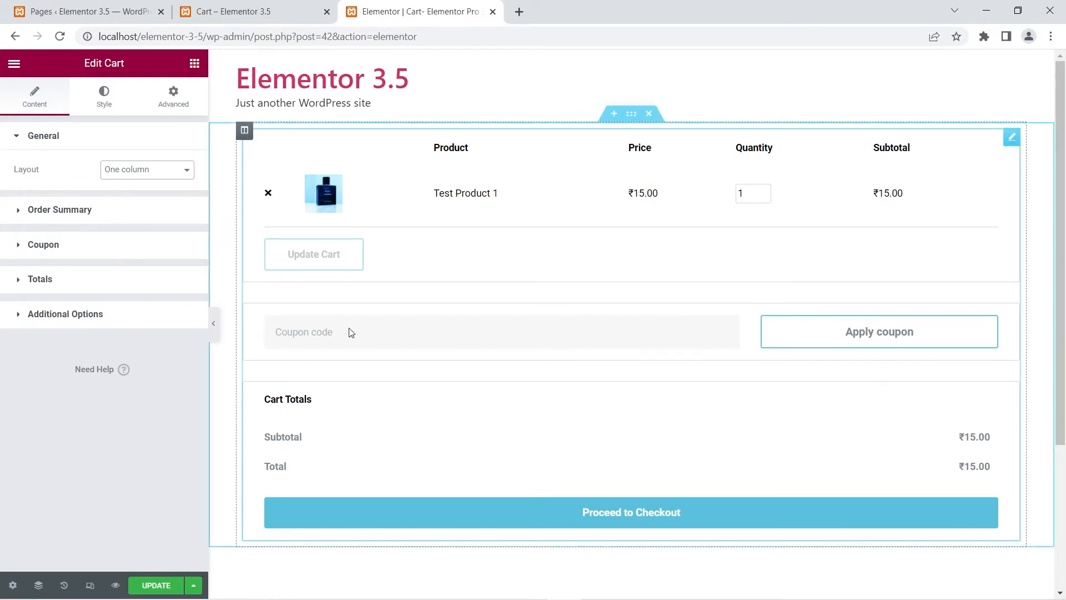
left_click(157, 175)
left_click(138, 185)
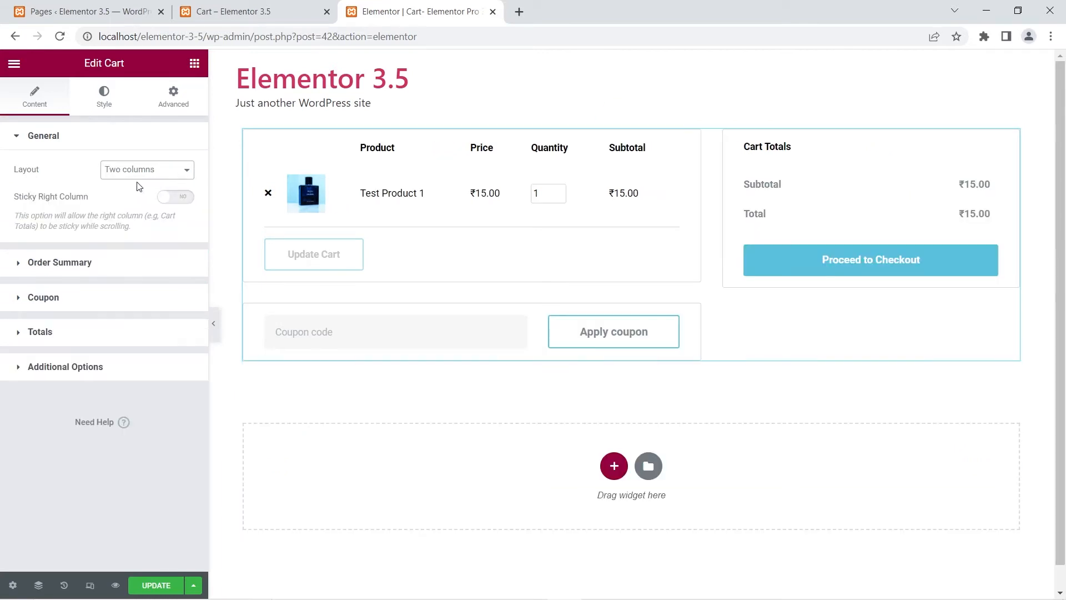
left_click(186, 200)
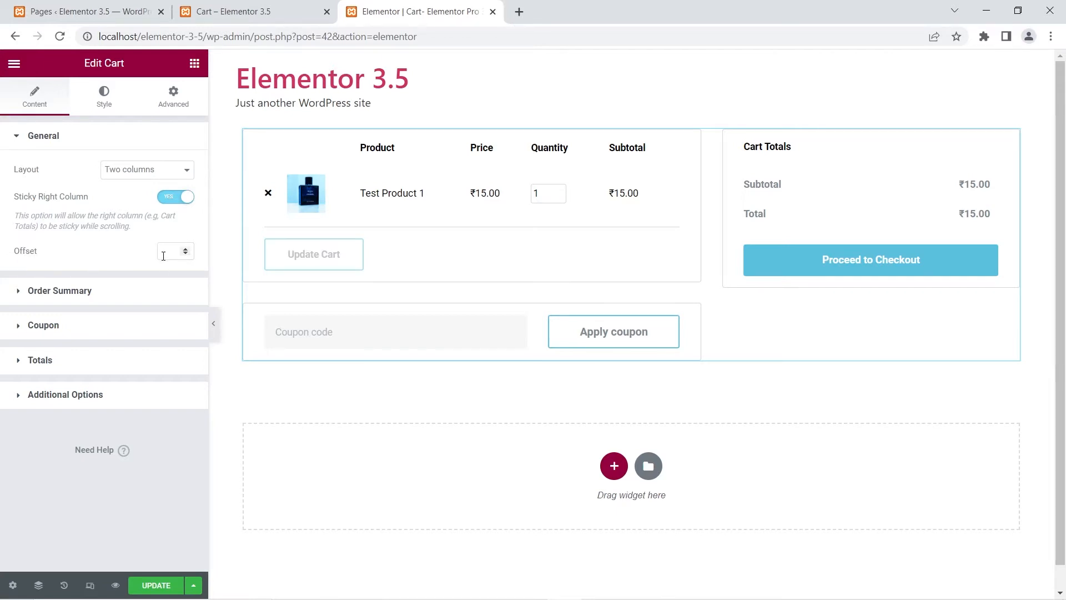
left_click(175, 198)
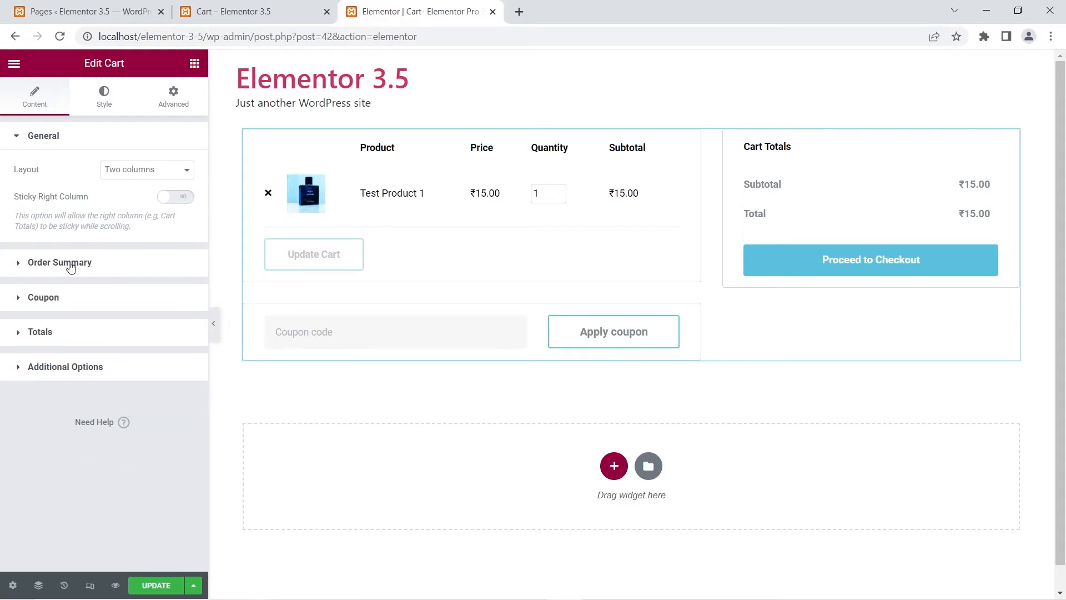
Step: Inspect the Update Cart button text under Order Summary and the Apply coupon button text under Coupon
left_click(18, 266)
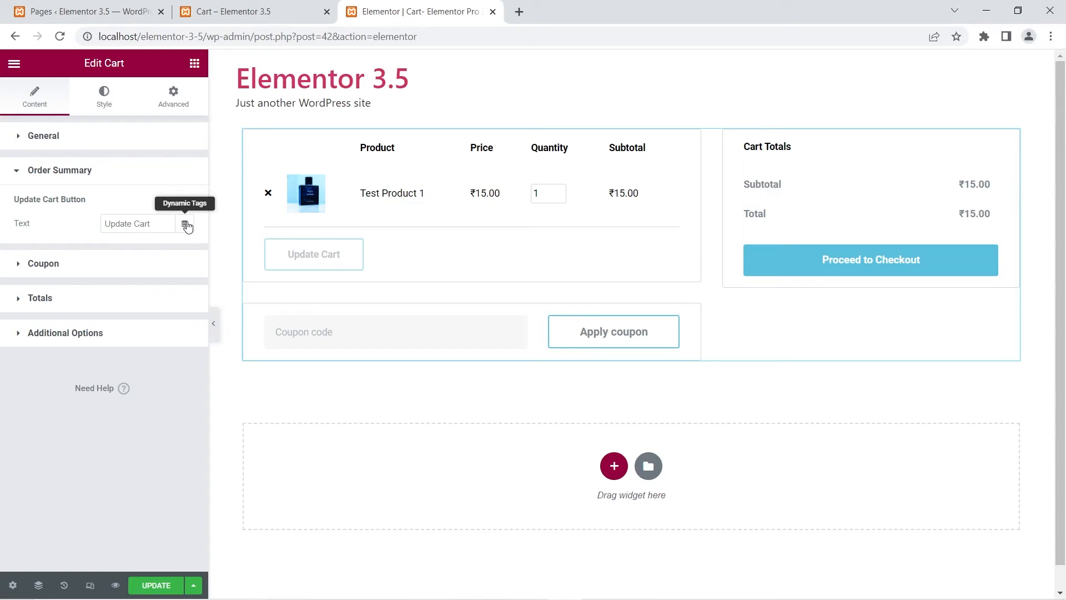
triple_click(136, 222)
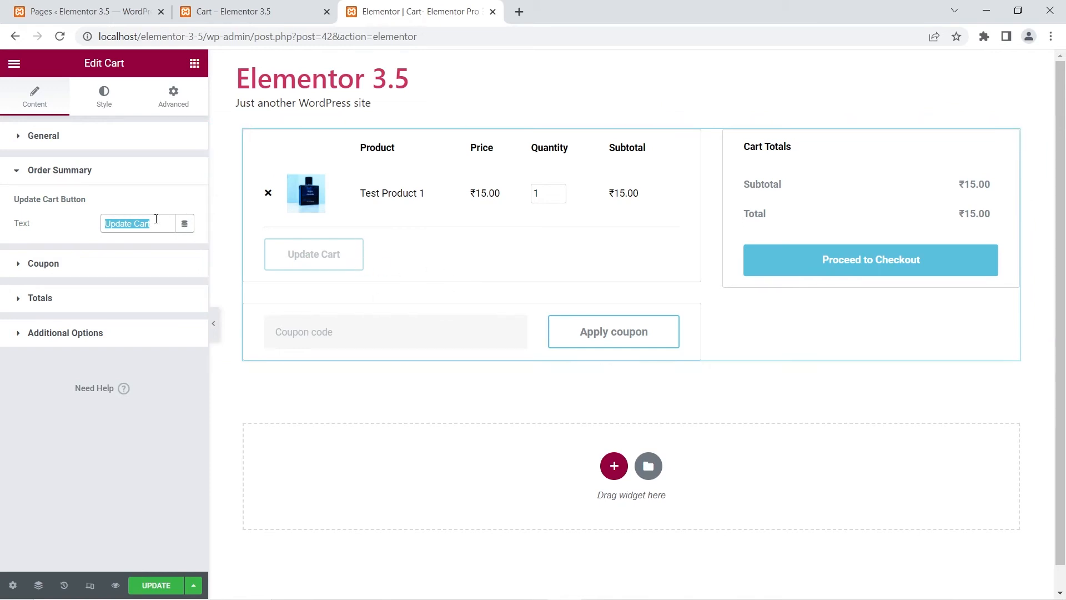
left_click(20, 265)
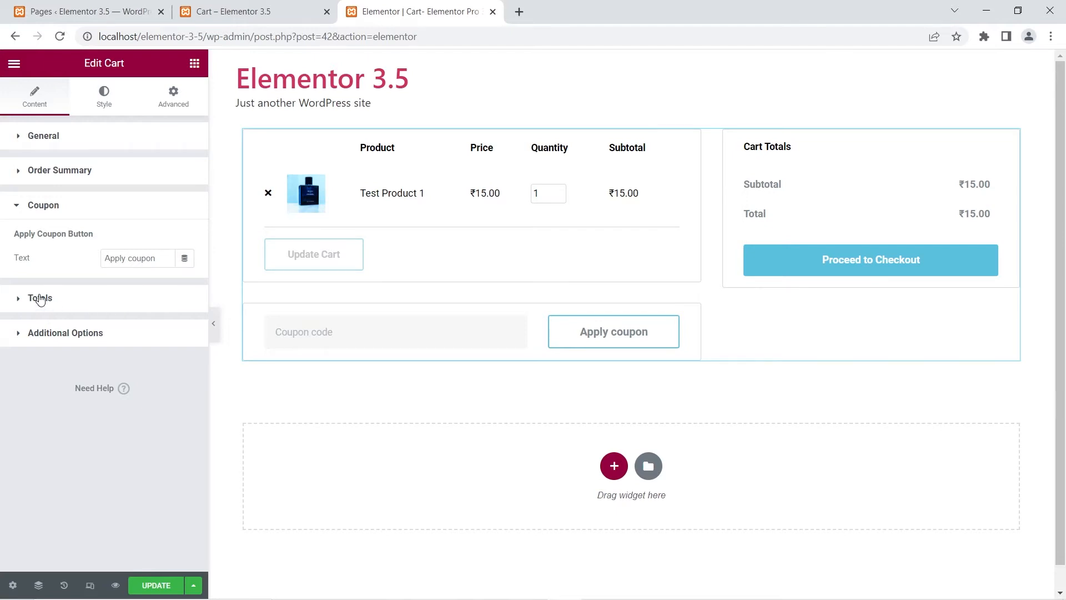
Step: Center-align the Cart Totals section title in the Totals settings
left_click(40, 300)
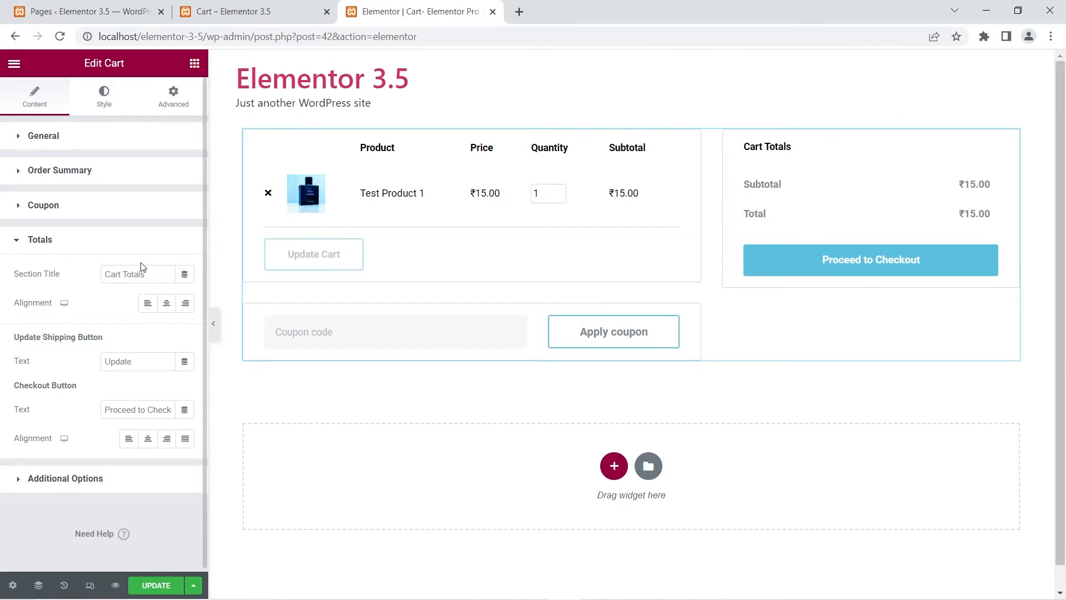
left_click(166, 303)
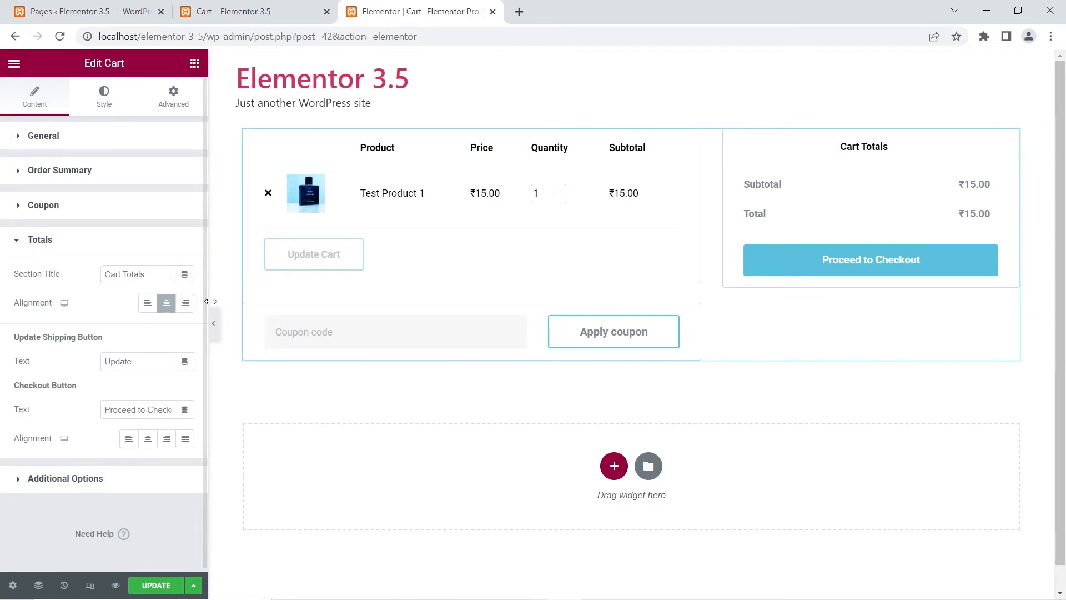
Step: Left-align the Cart Totals section title in the Totals settings
left_click(185, 309)
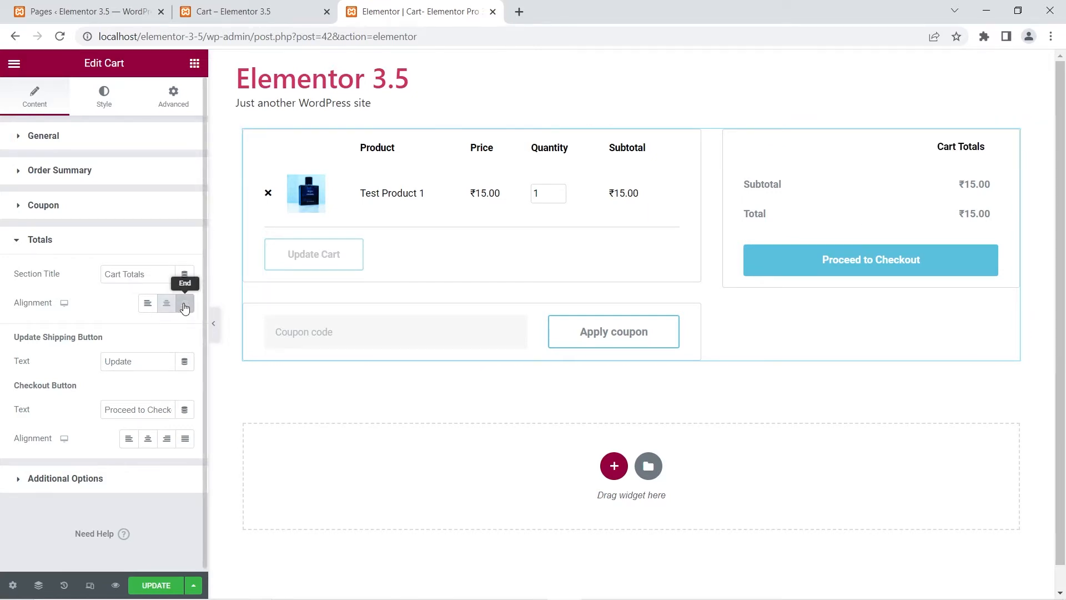
left_click(147, 305)
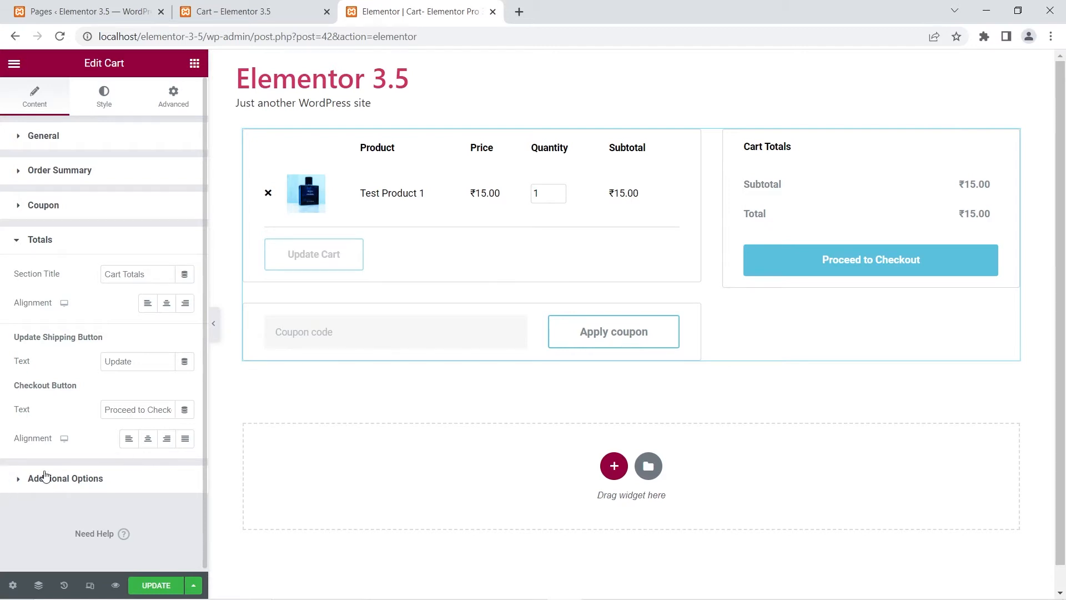
left_click(50, 242)
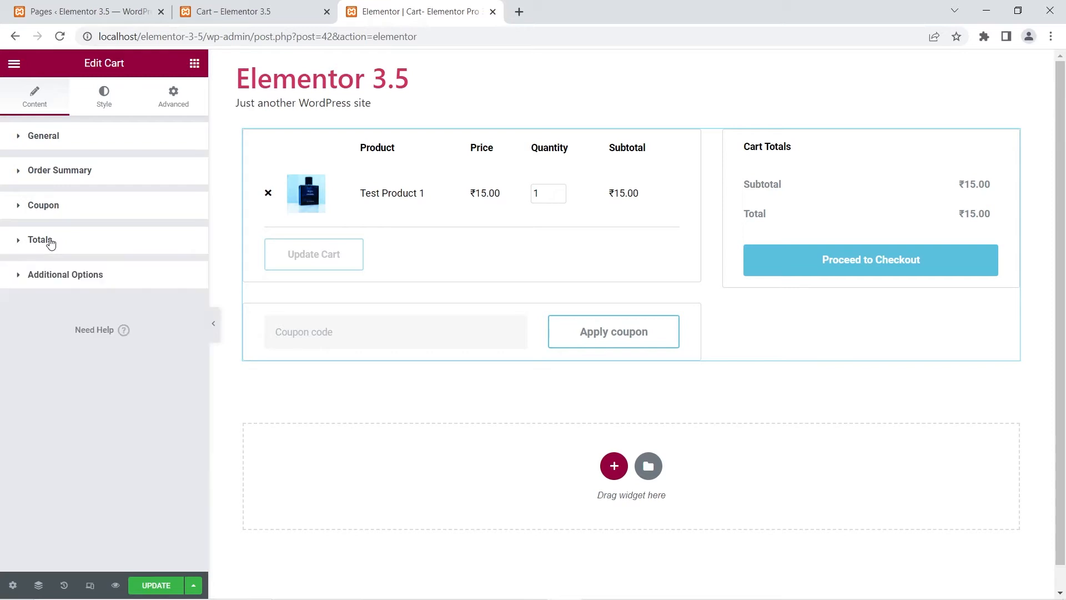
Step: Switch Update Cart Automatically on under Additional Options and turn it back off
left_click(44, 280)
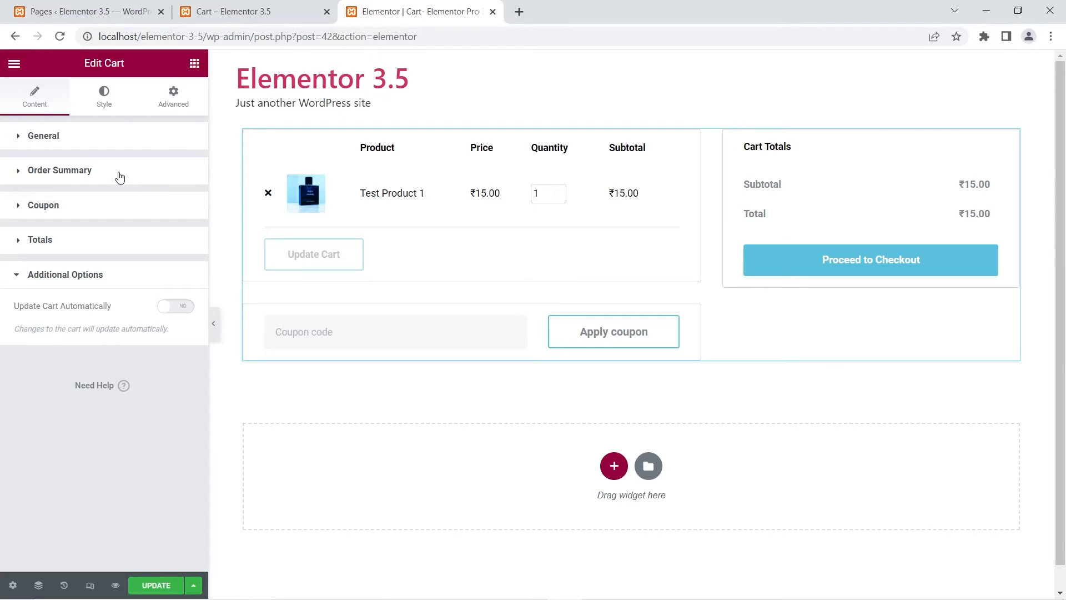
left_click(181, 307)
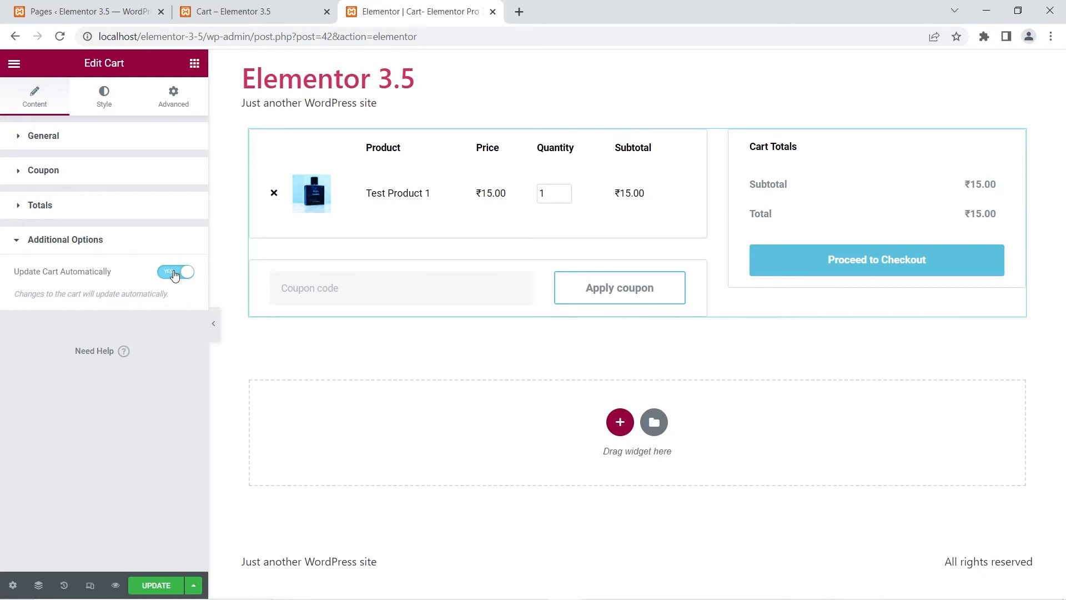
left_click(175, 272)
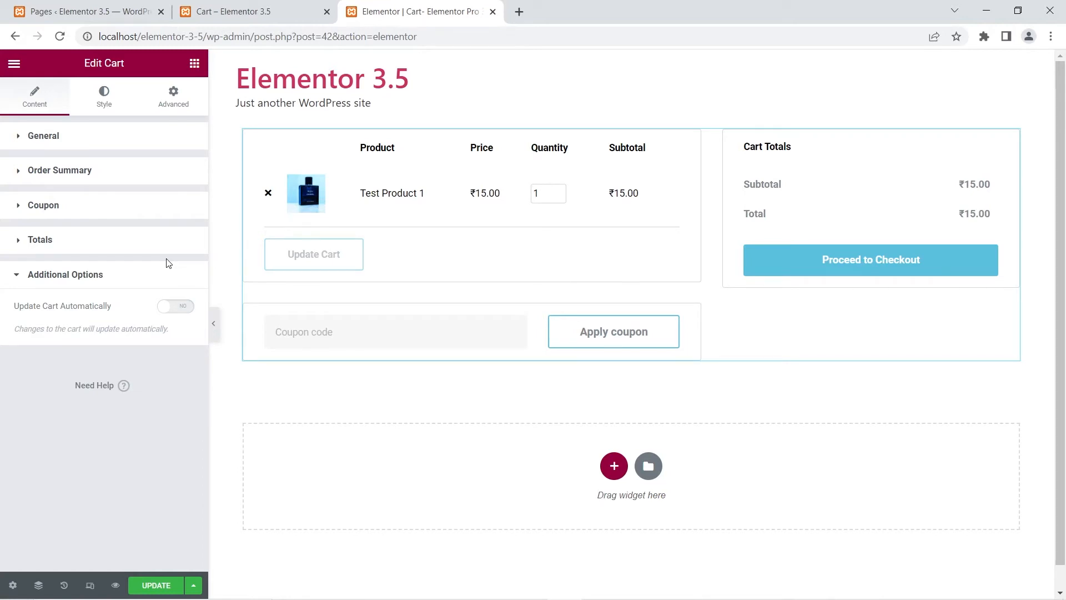
Step: Browse the widget's Style settings for Sections, Typography and Forms
left_click(101, 95)
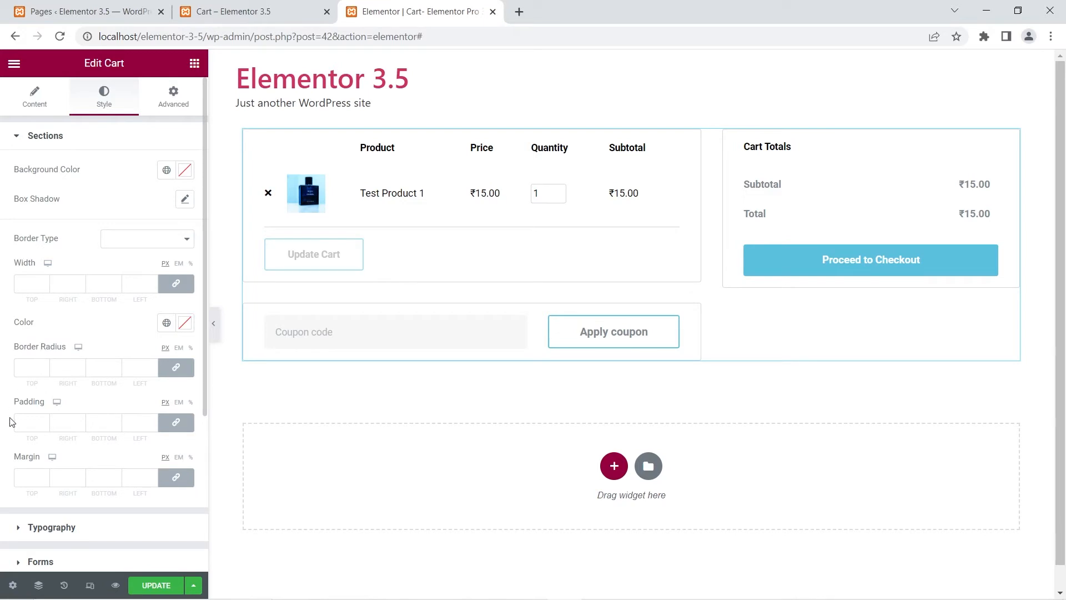
scroll(120, 418, "down", 3)
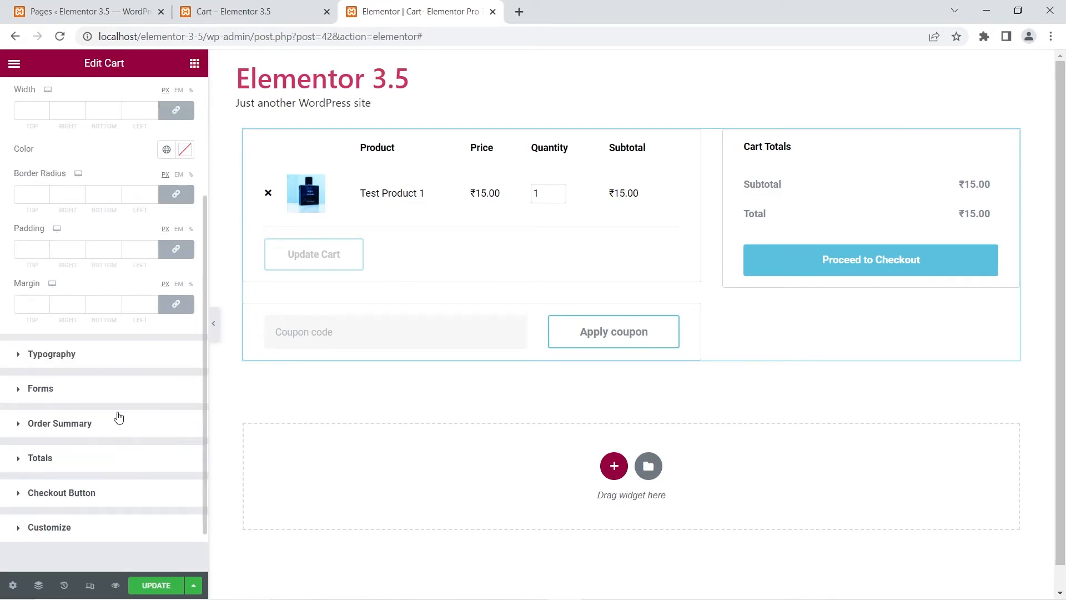
left_click(17, 361)
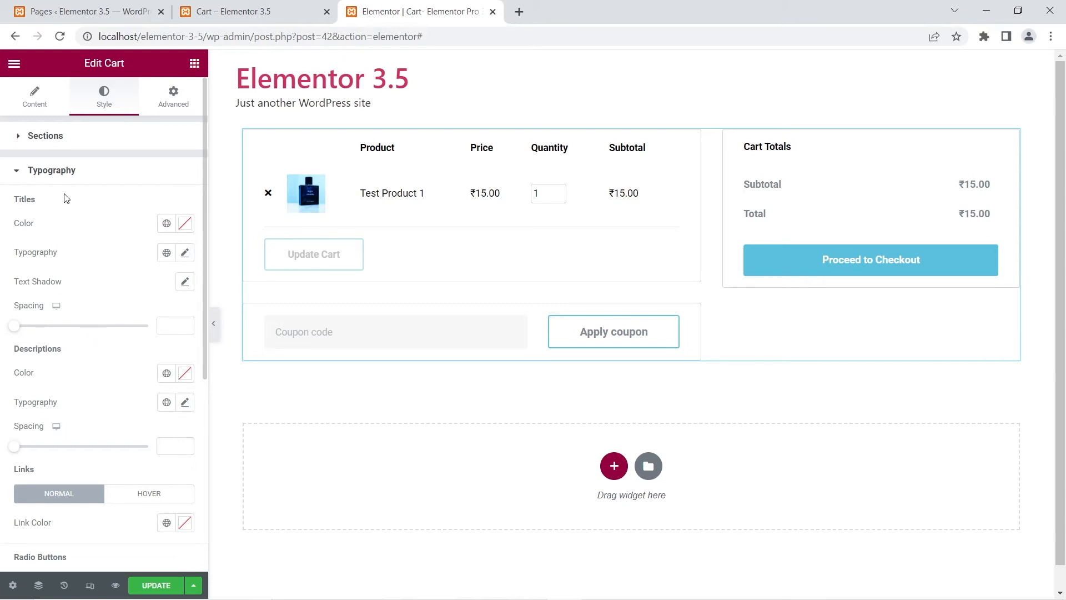
scroll(106, 342, "down", 3)
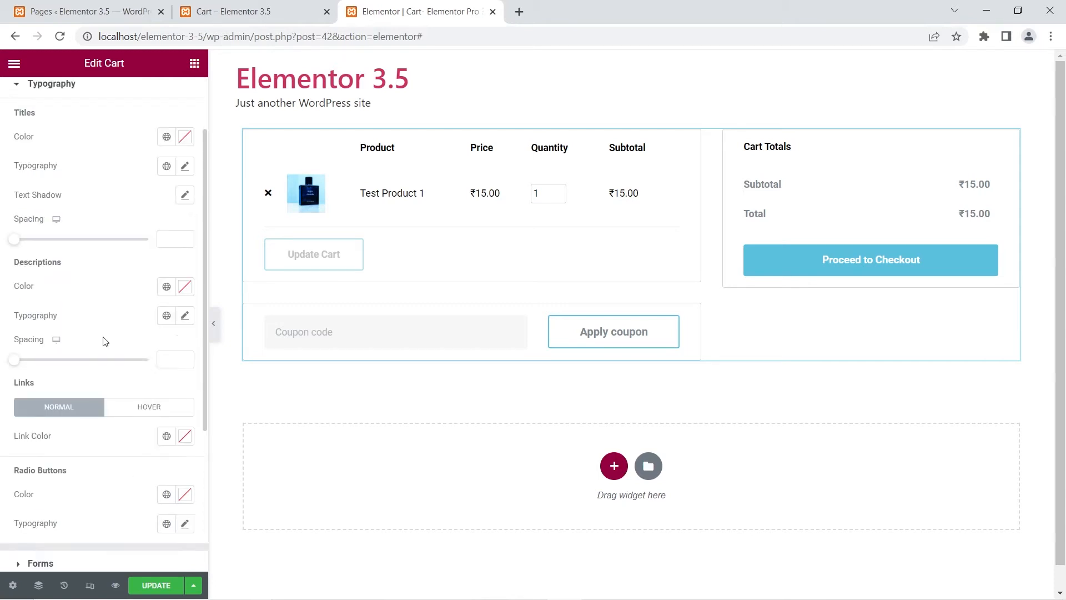
scroll(93, 389, "down", 2)
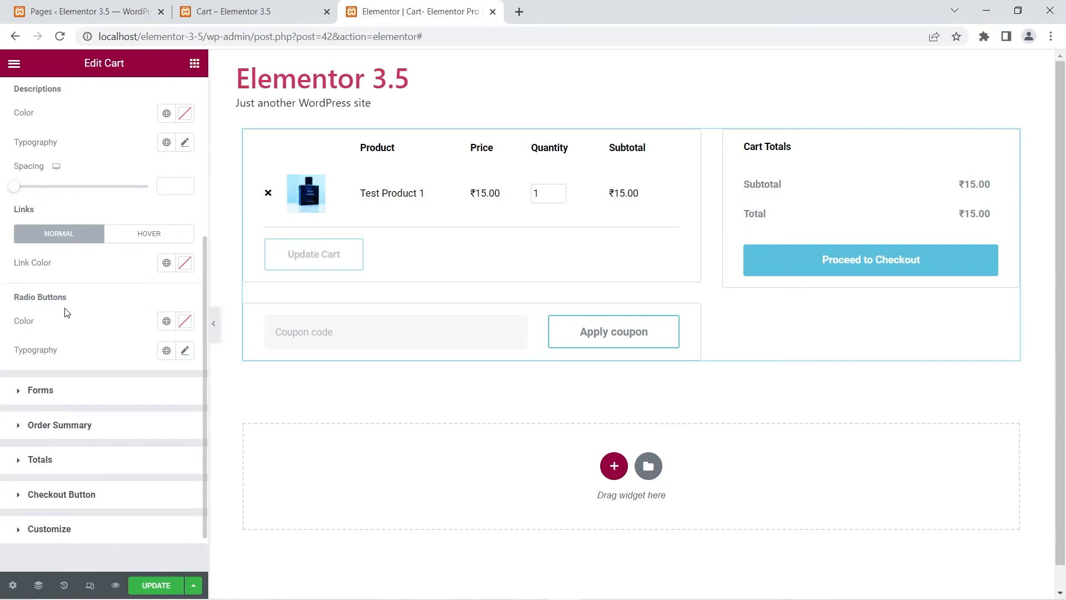
left_click(30, 395)
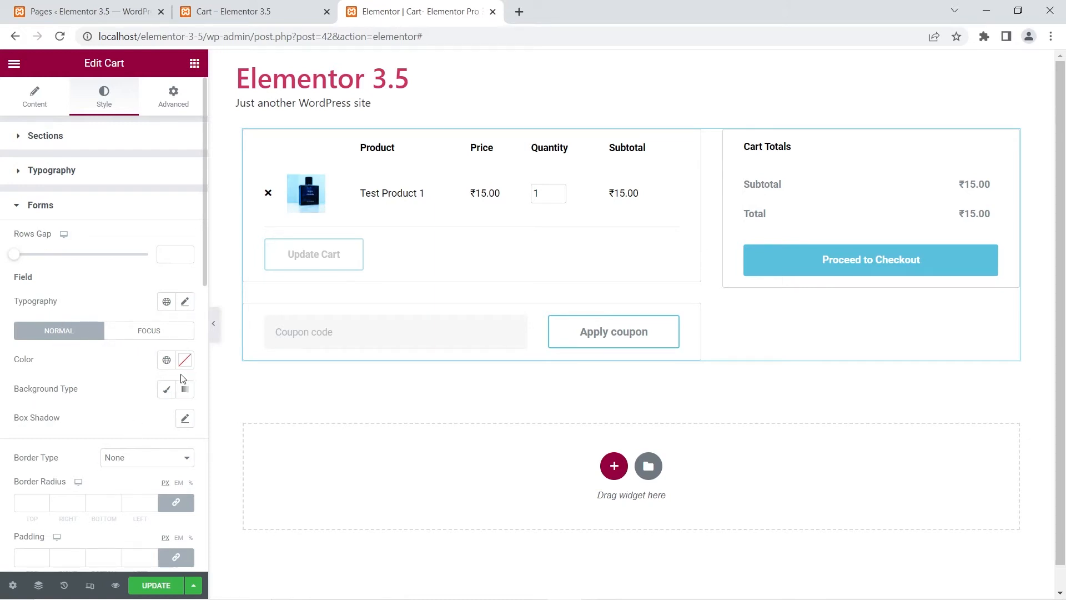
scroll(92, 401, "down", 3)
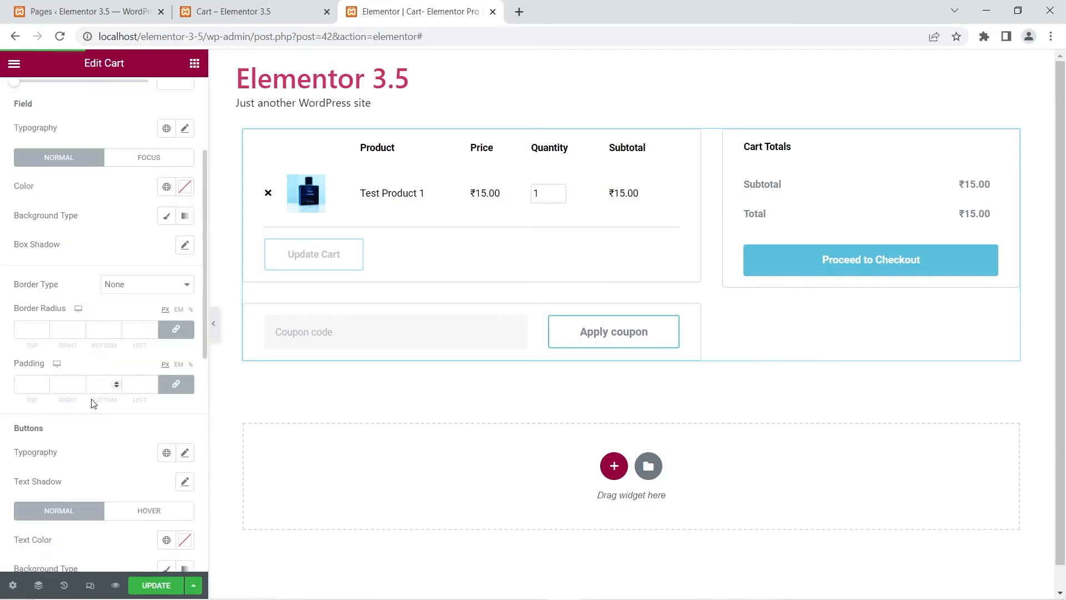
scroll(91, 401, "down", 3)
scroll(78, 305, "down", 5)
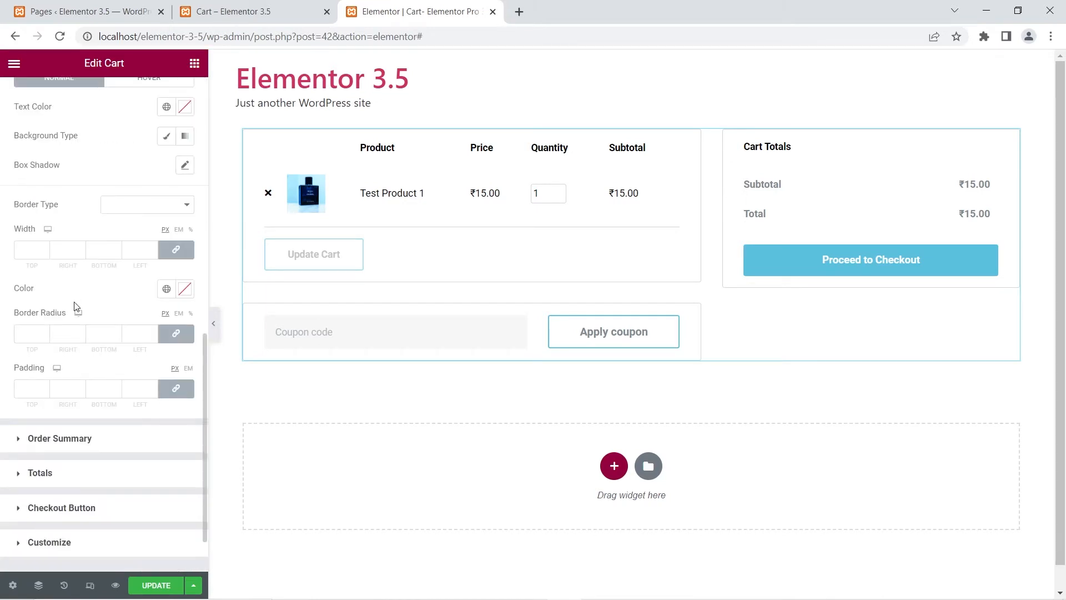
scroll(76, 309, "down", 2)
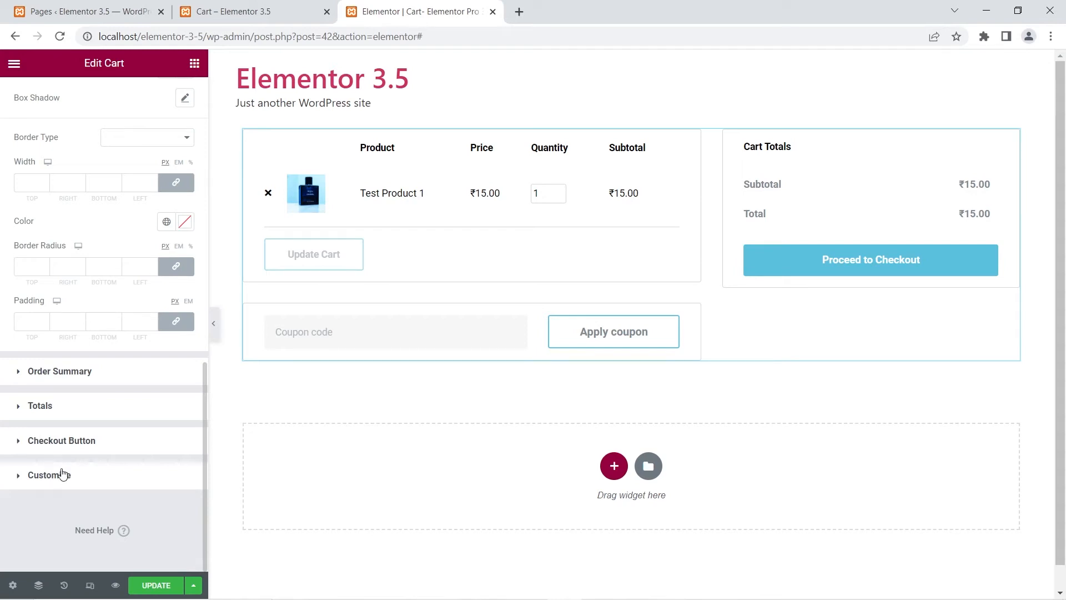
Step: Select Totals as a cart section to customize in the Customize style options
left_click(17, 476)
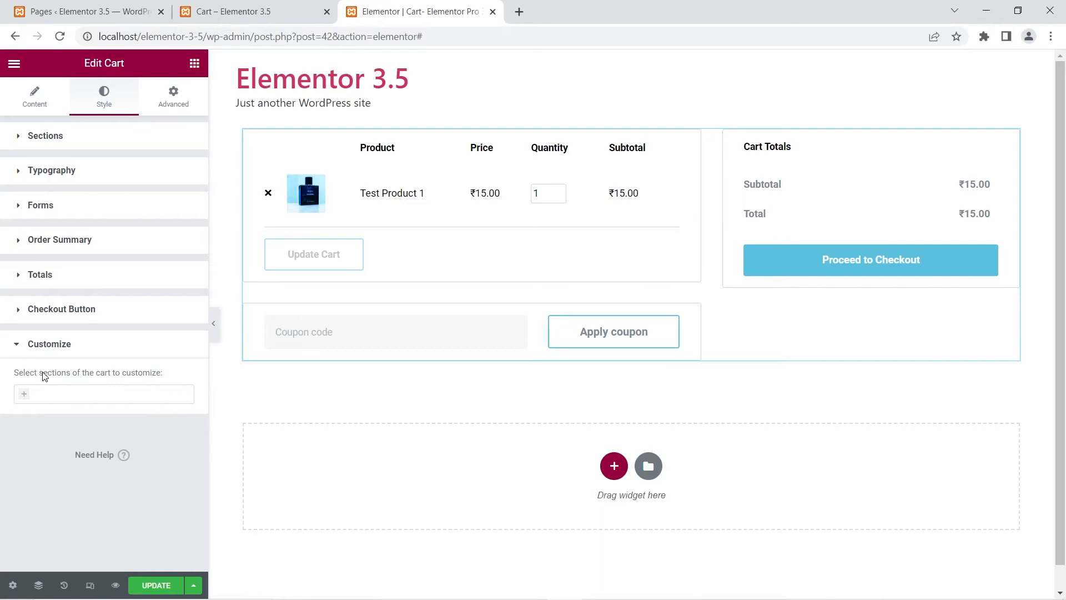
left_click(23, 395)
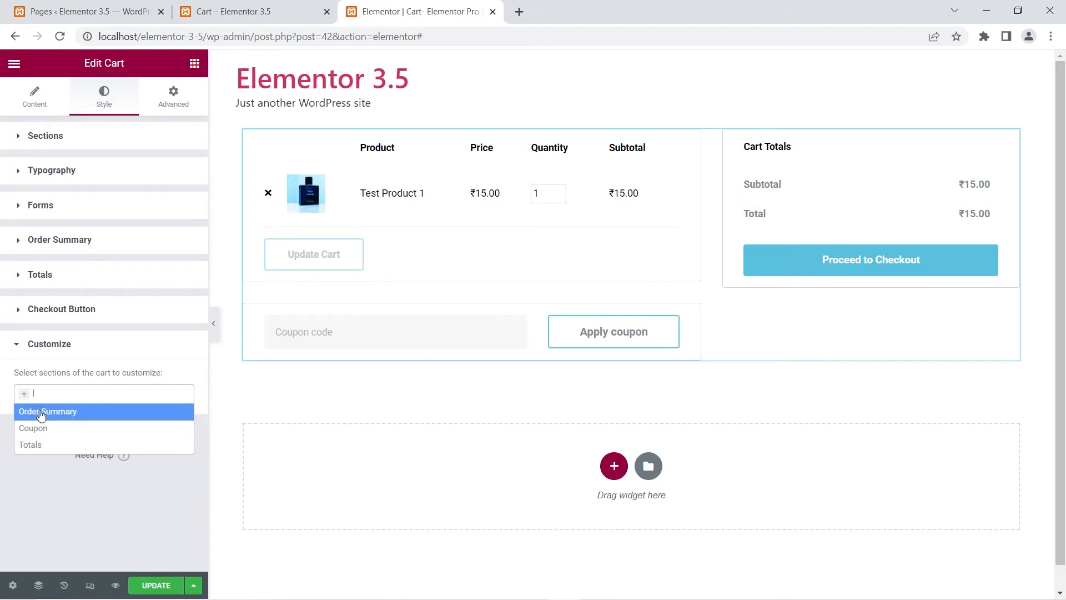
left_click(40, 447)
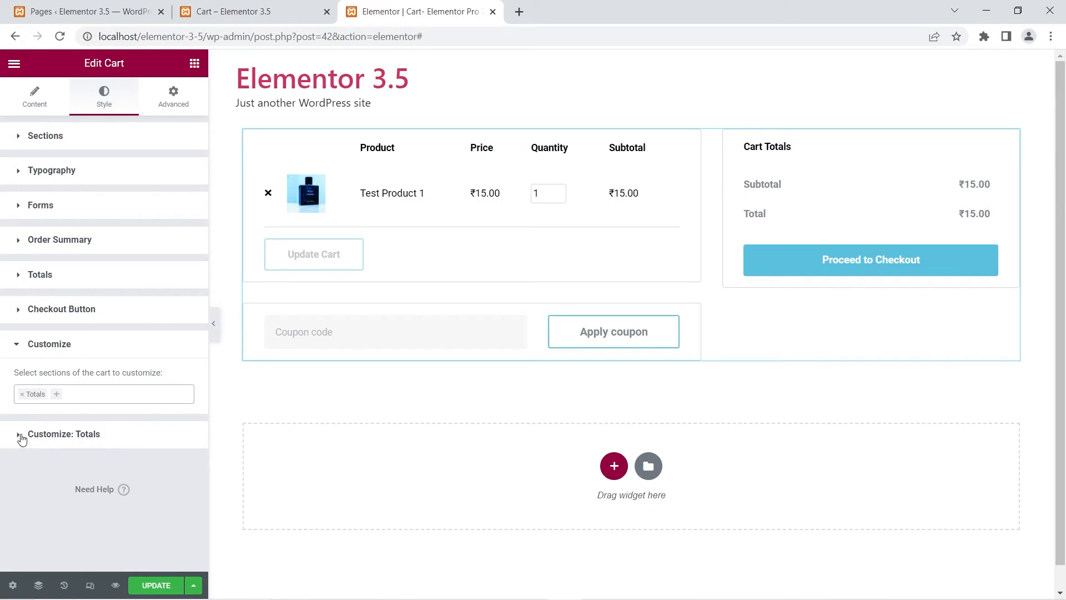
Step: Apply a box shadow to the Totals section under Customize: Totals
left_click(21, 439)
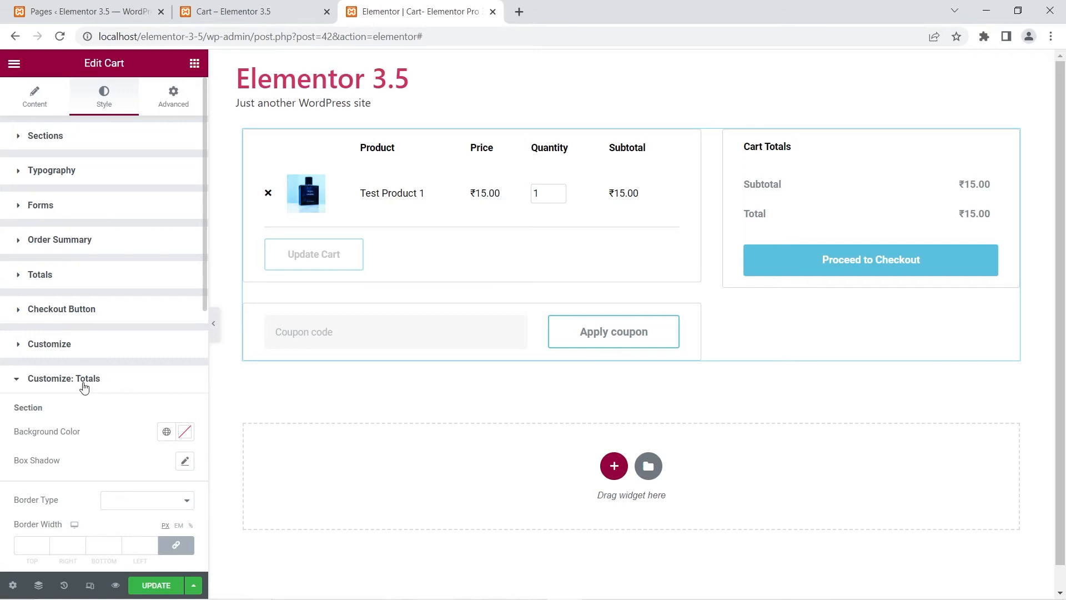
scroll(85, 387, "down", 2)
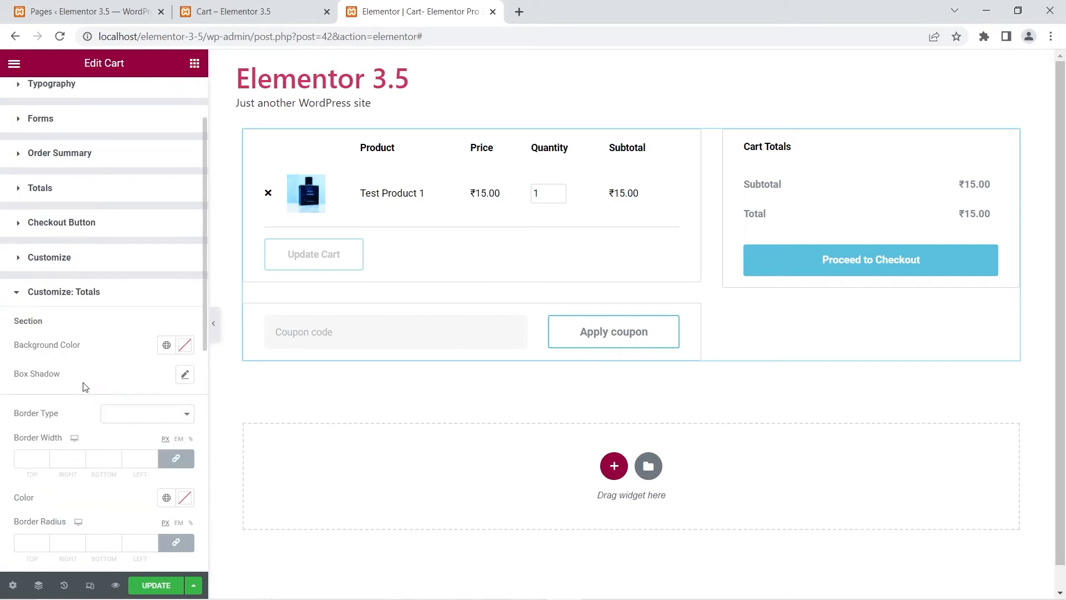
left_click(185, 374)
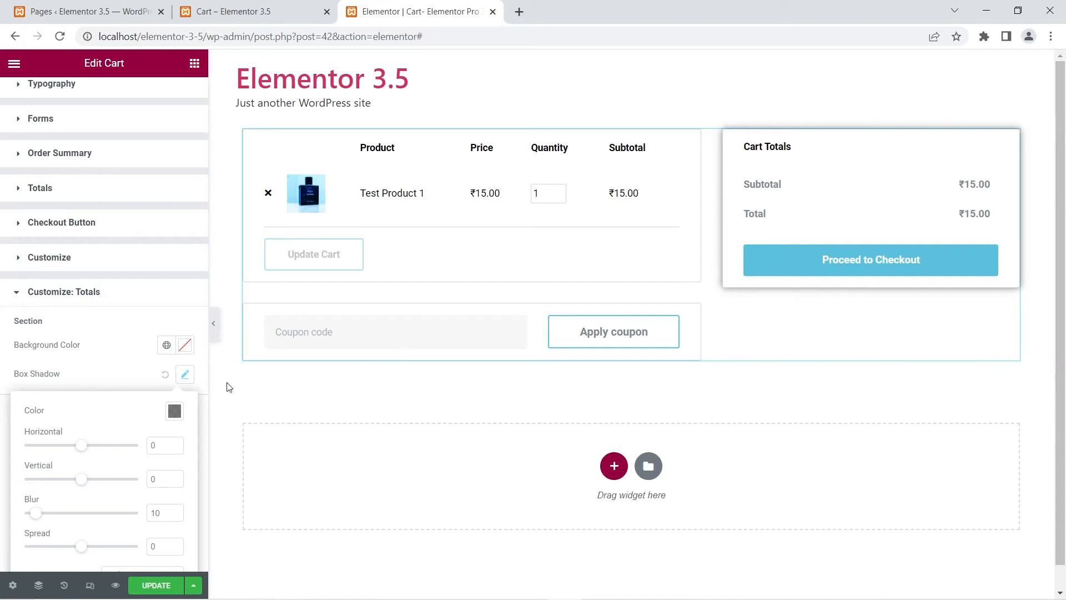
left_click(166, 375)
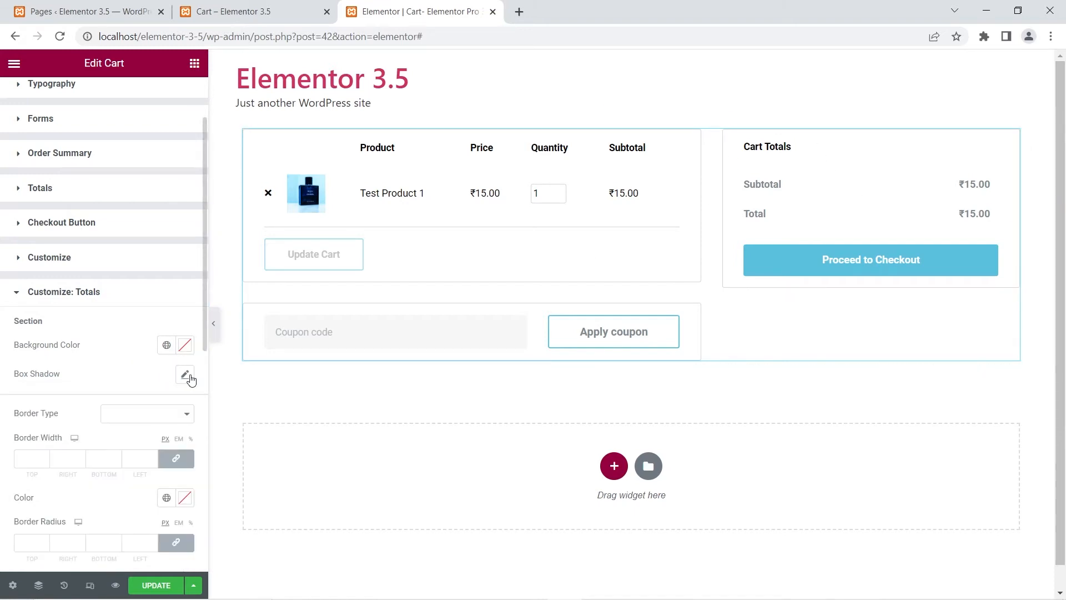
left_click(185, 374)
left_click(107, 352)
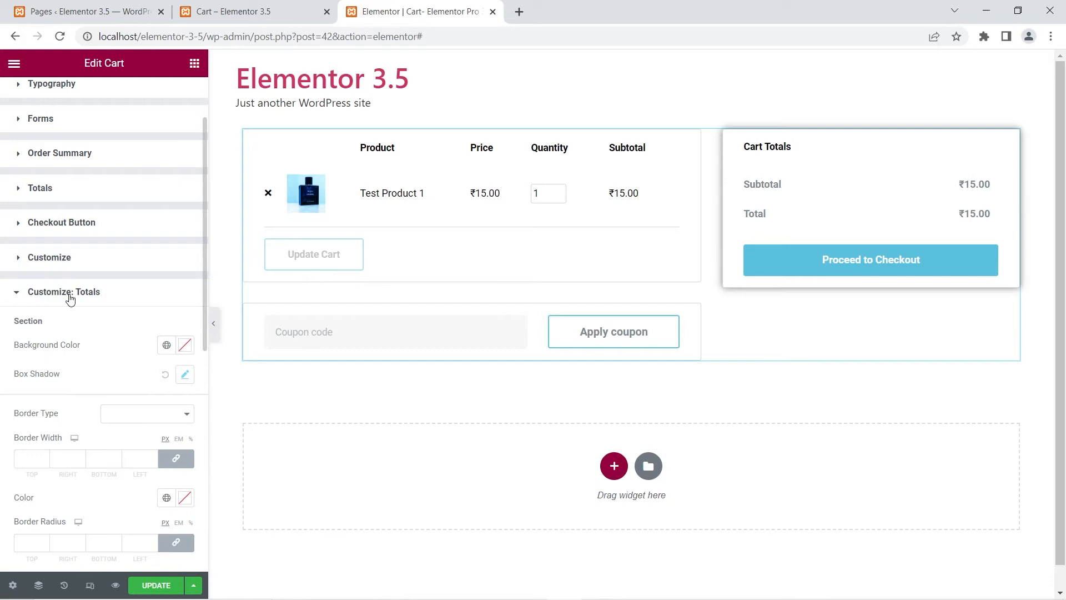
Step: Add Coupon to the cart sections to customize
left_click(19, 291)
left_click(40, 352)
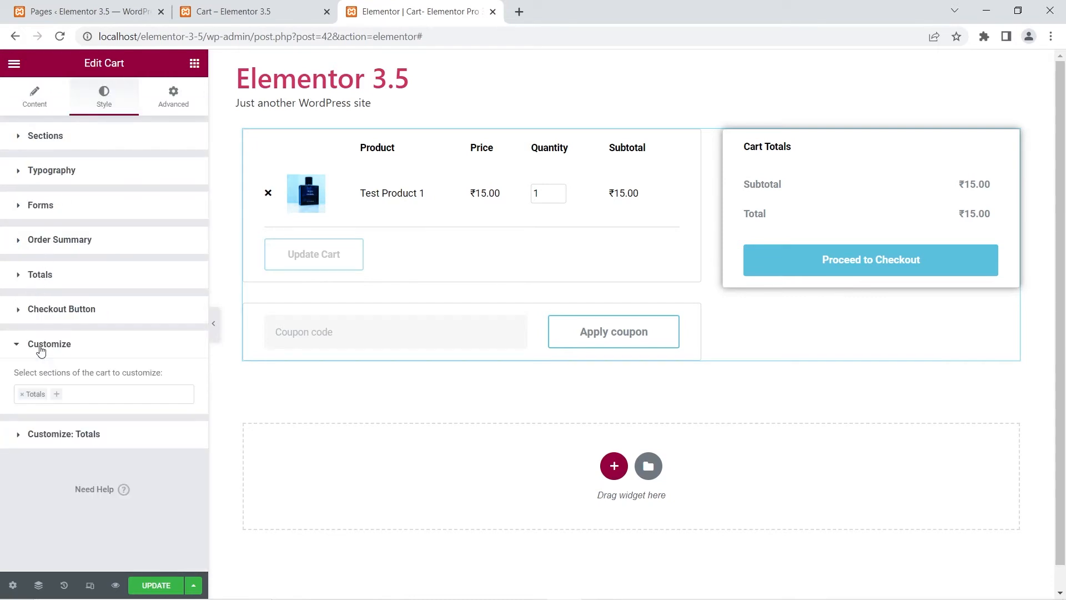
left_click(56, 400)
left_click(40, 434)
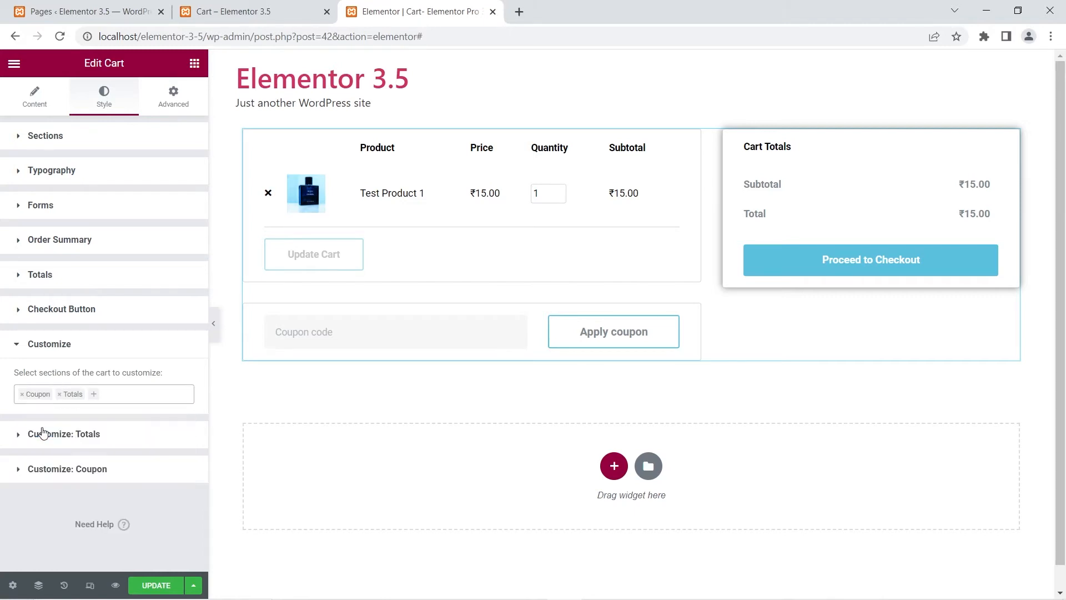
Step: Remove Coupon from the sections to customize and add it back again
left_click(21, 469)
scroll(177, 300, "down", 2)
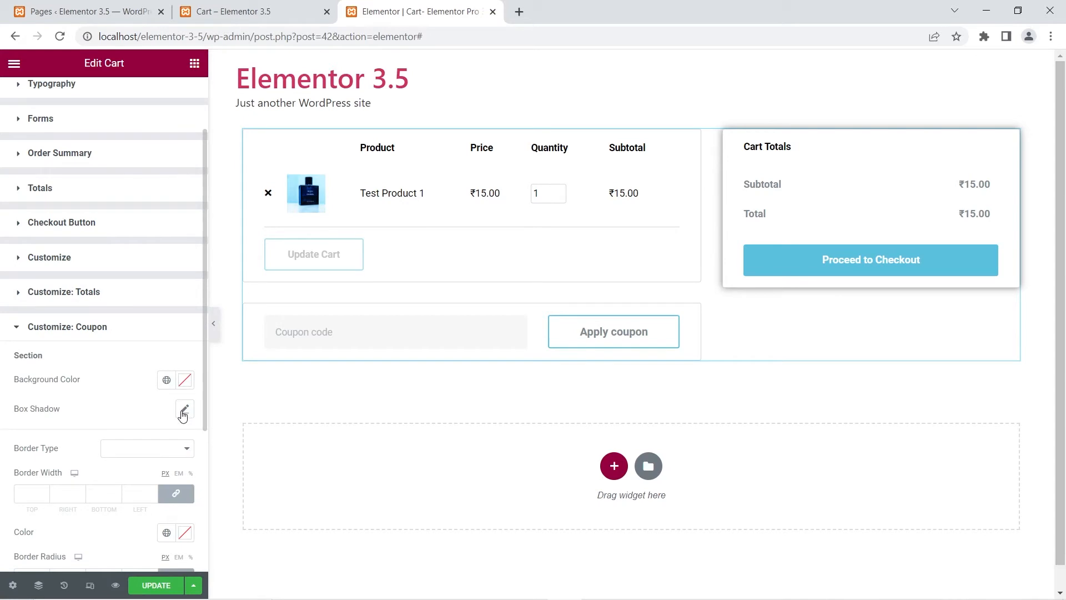
left_click(38, 263)
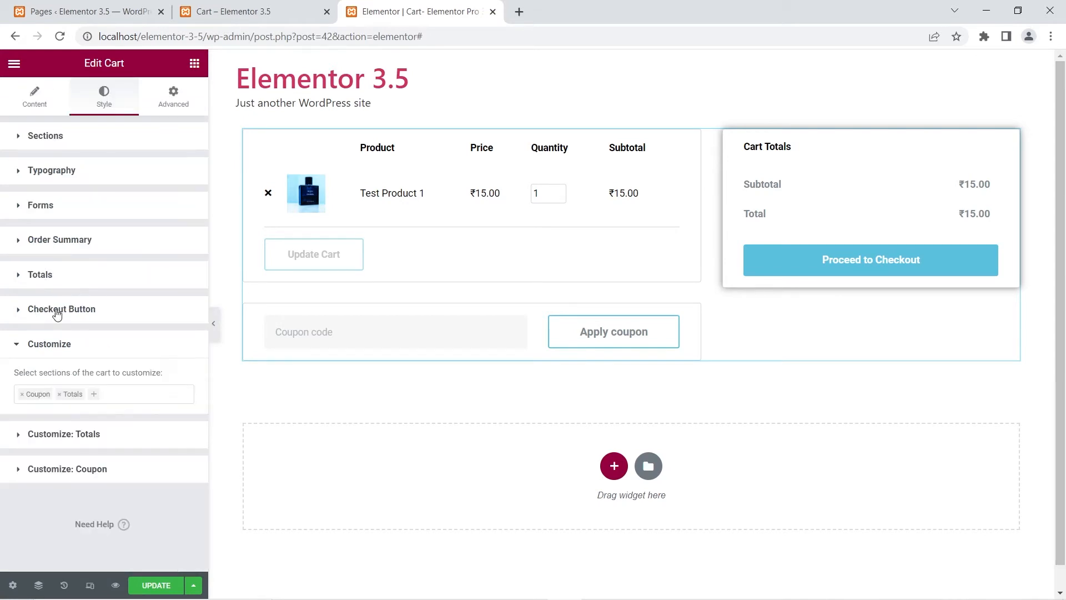
left_click(22, 396)
left_click(23, 395)
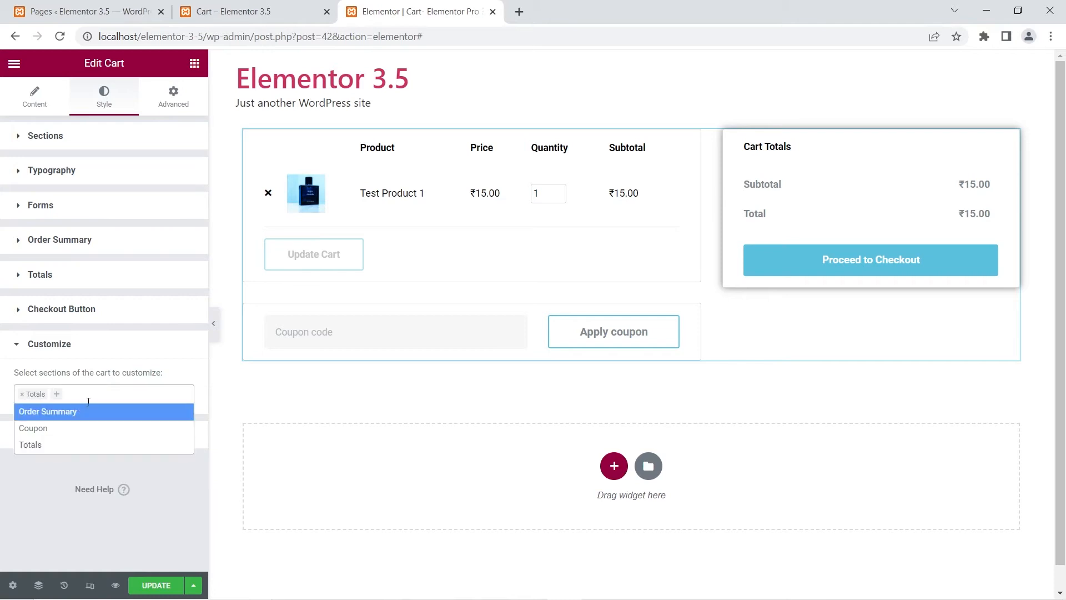
left_click(61, 398)
left_click(60, 397)
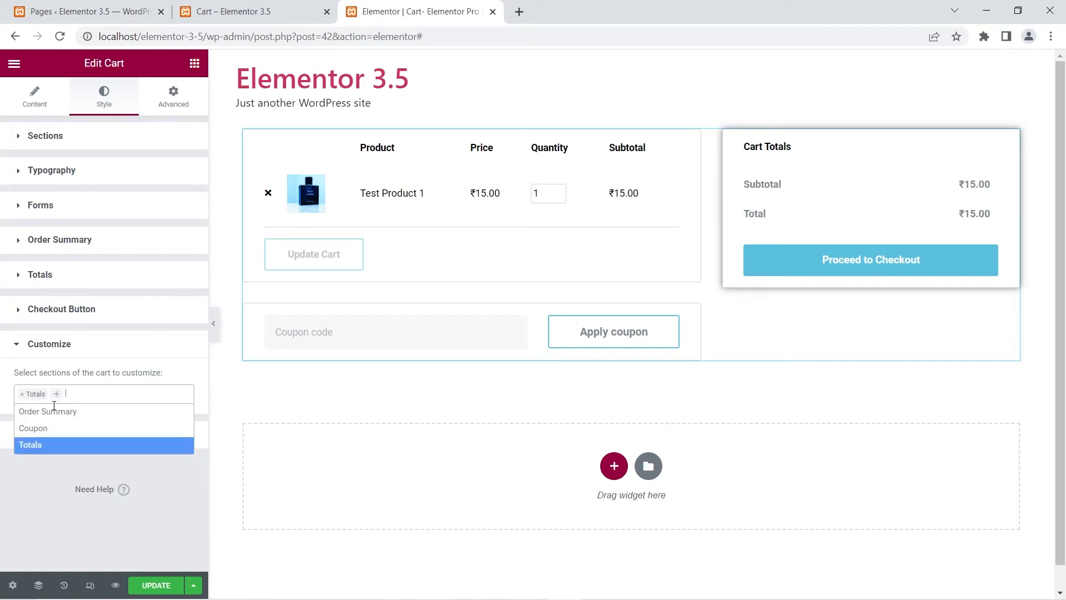
left_click(38, 432)
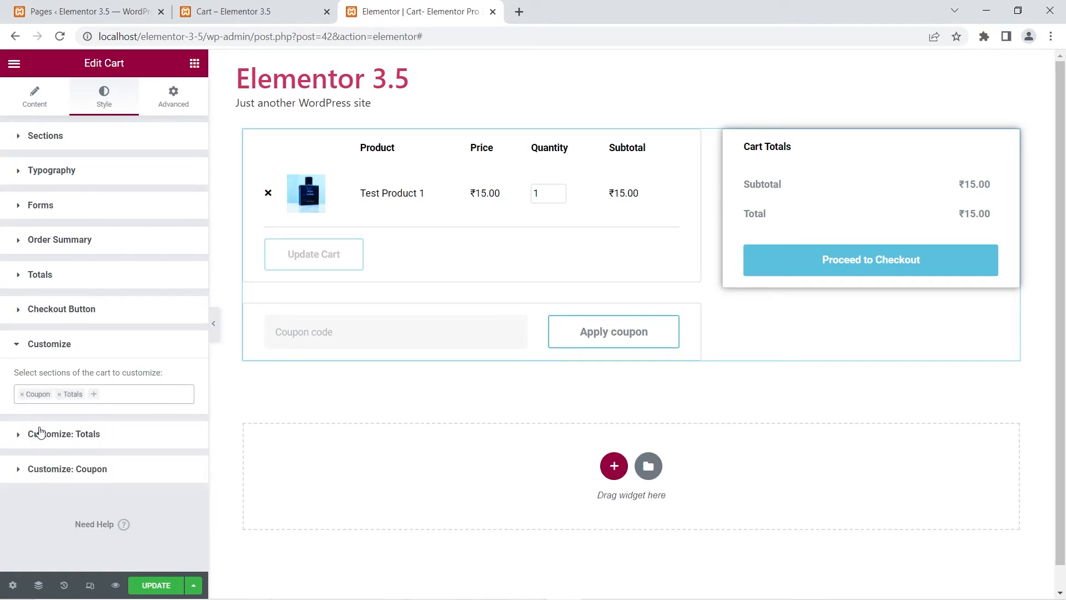
Step: Apply a box shadow to the Coupon section under Customize: Coupon
left_click(22, 471)
scroll(119, 383, "down", 2)
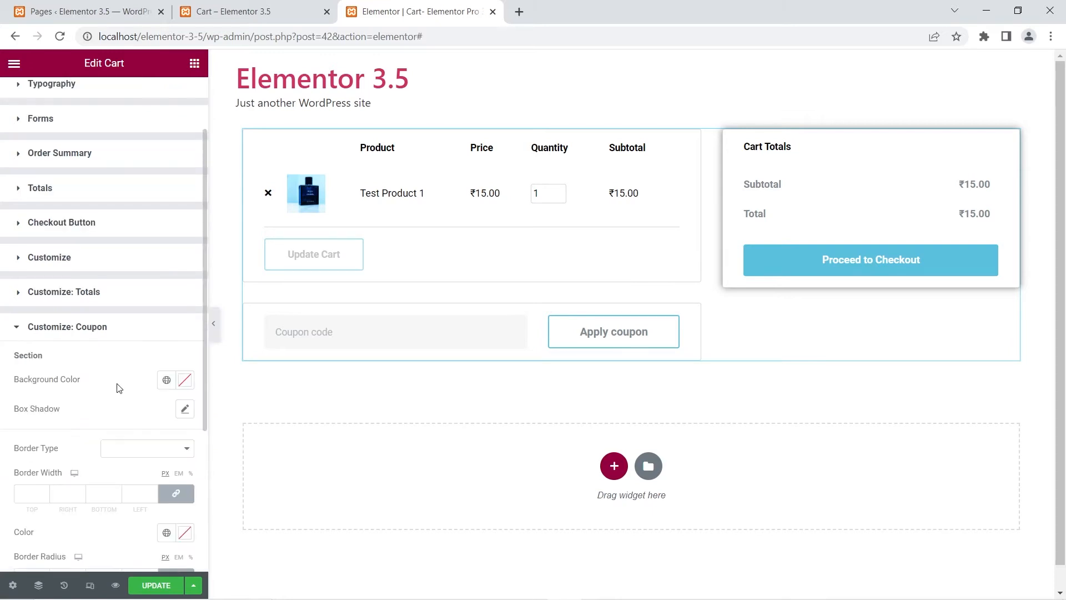
left_click(184, 410)
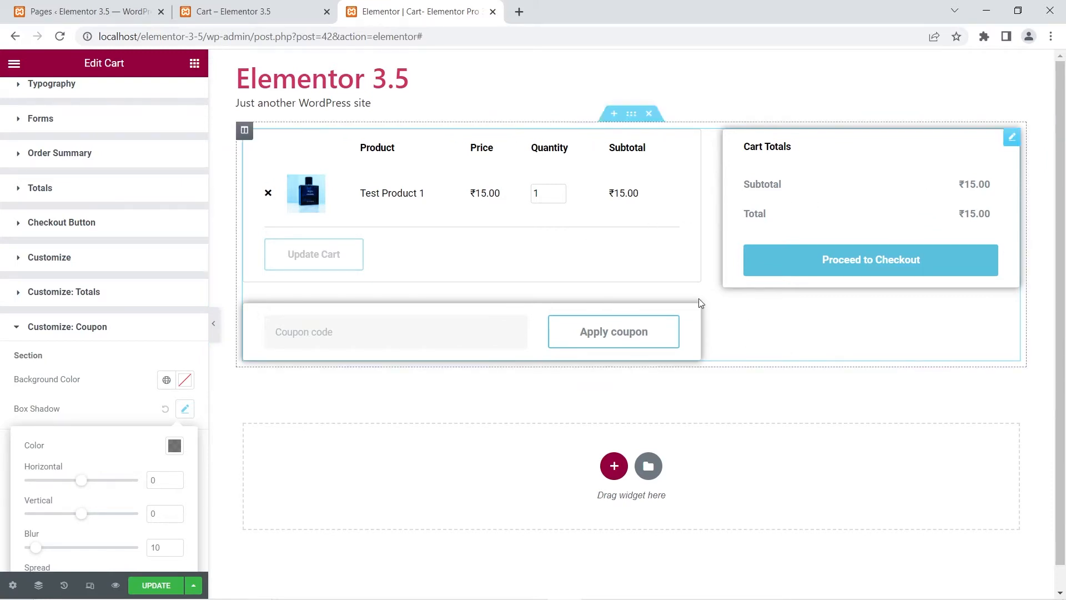
left_click(93, 397)
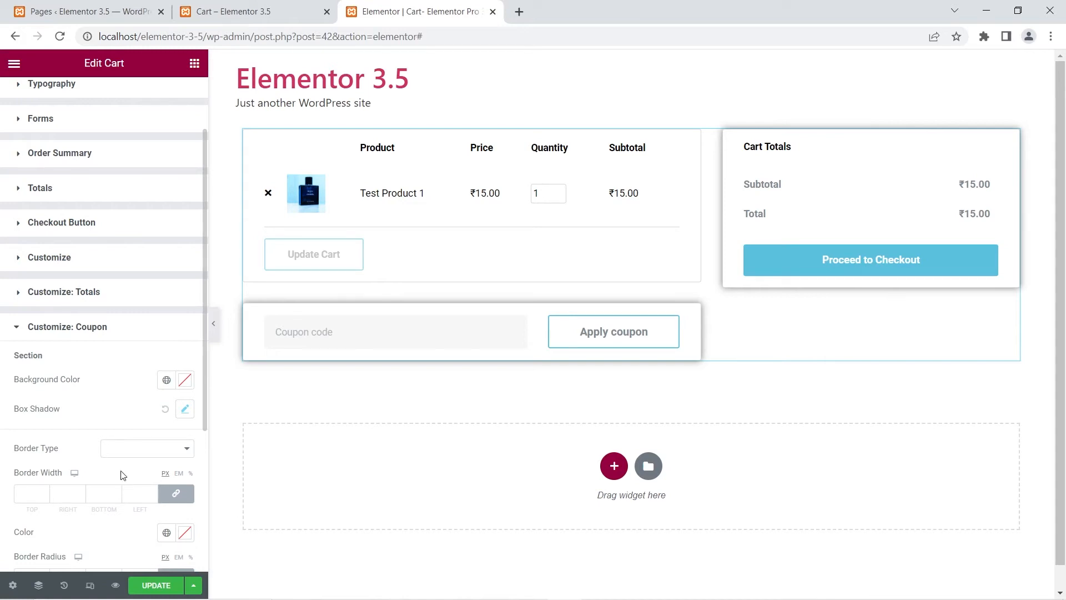
Step: Update the page and decline saving it as the WooCommerce cart page
left_click(147, 587)
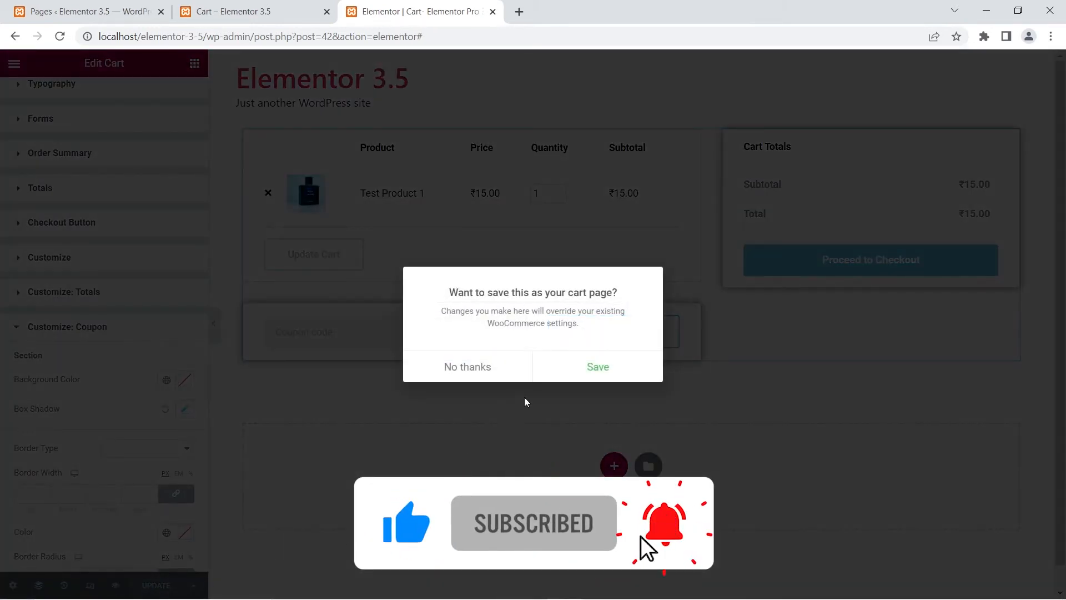
left_click(477, 377)
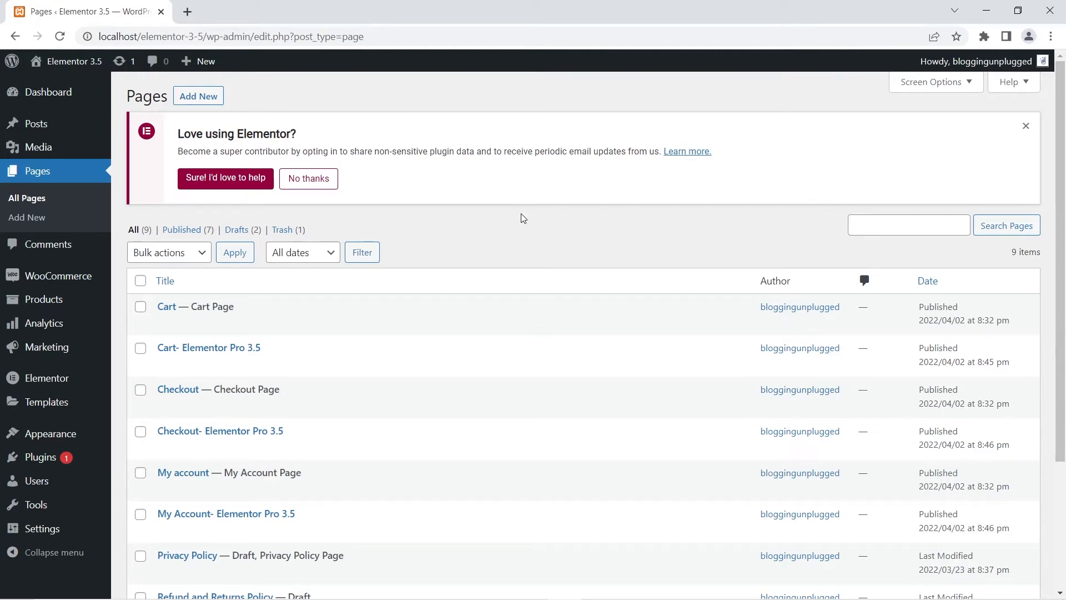
Step: Open the My Account- Elementor Pro 3.5 page's live view in a new tab, then return to the Pages list
scroll(461, 306, "down", 1)
left_click_drag(293, 487, 266, 458)
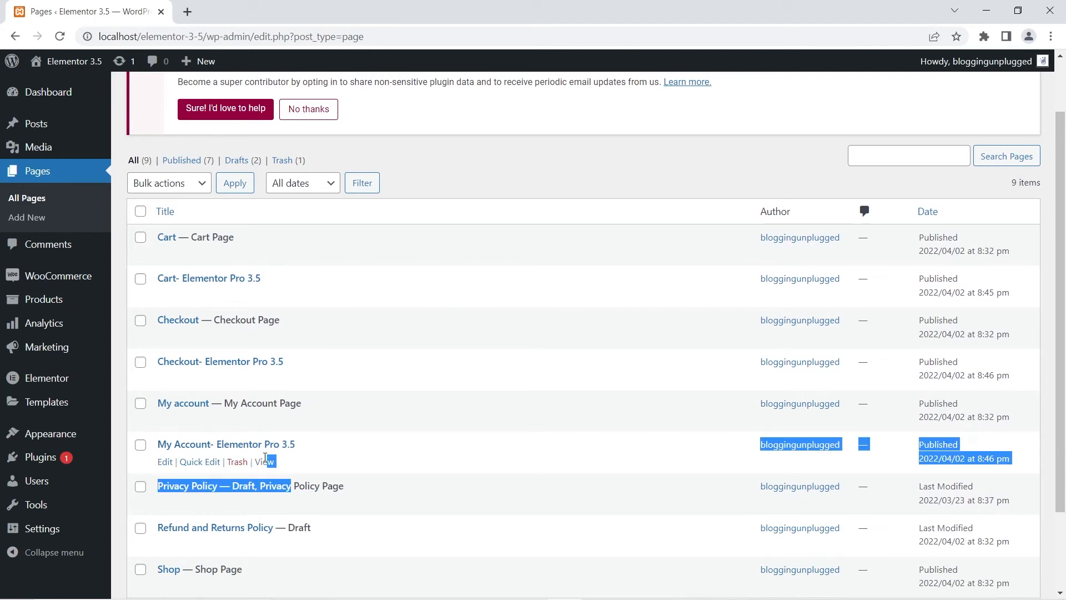
left_click(425, 440)
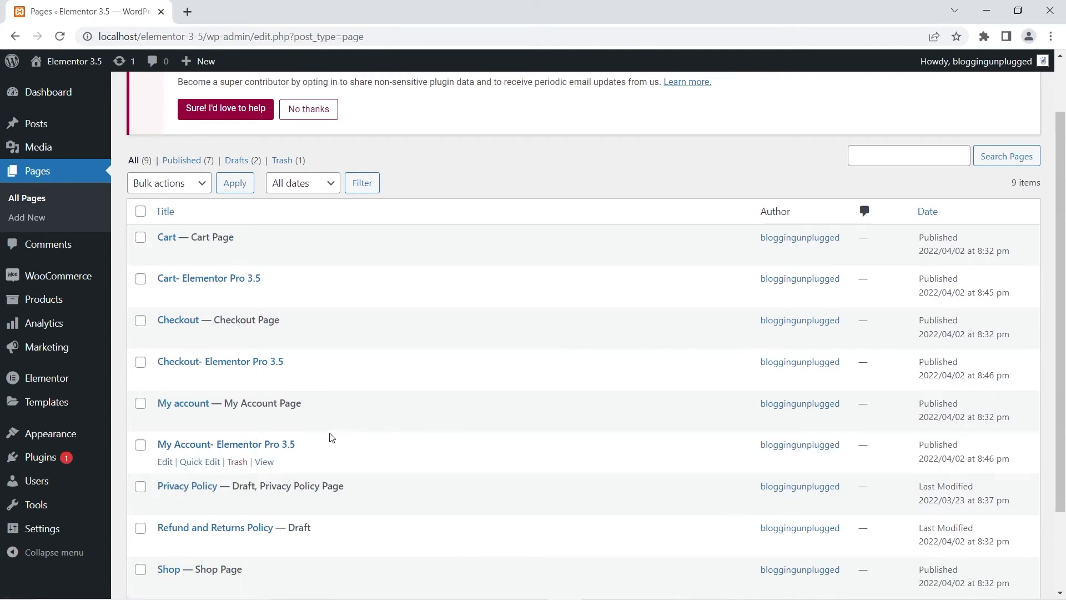
right_click(266, 464)
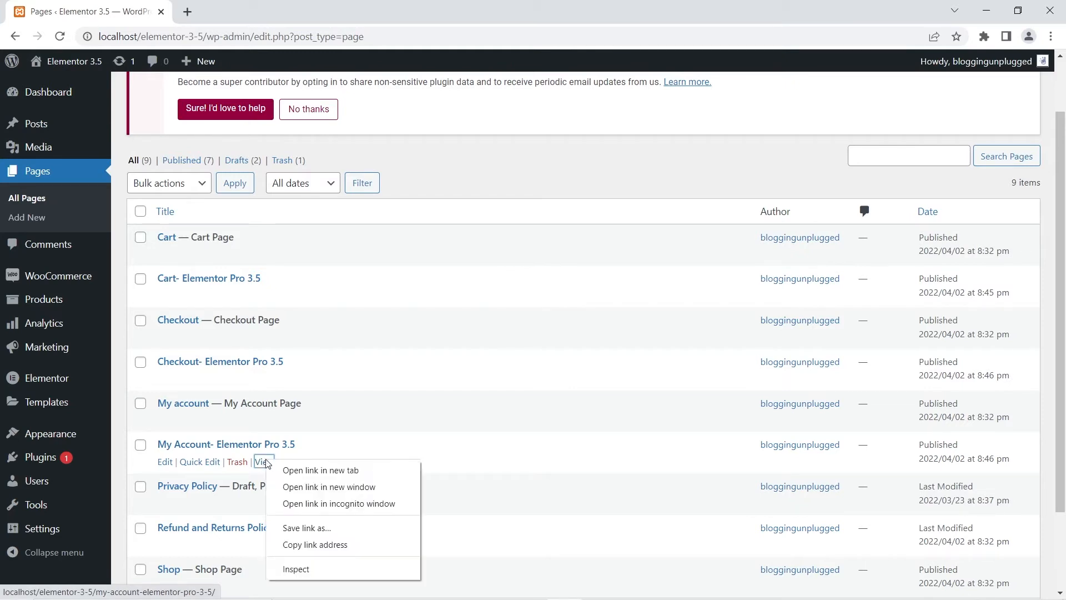
left_click(285, 472)
left_click(242, 7)
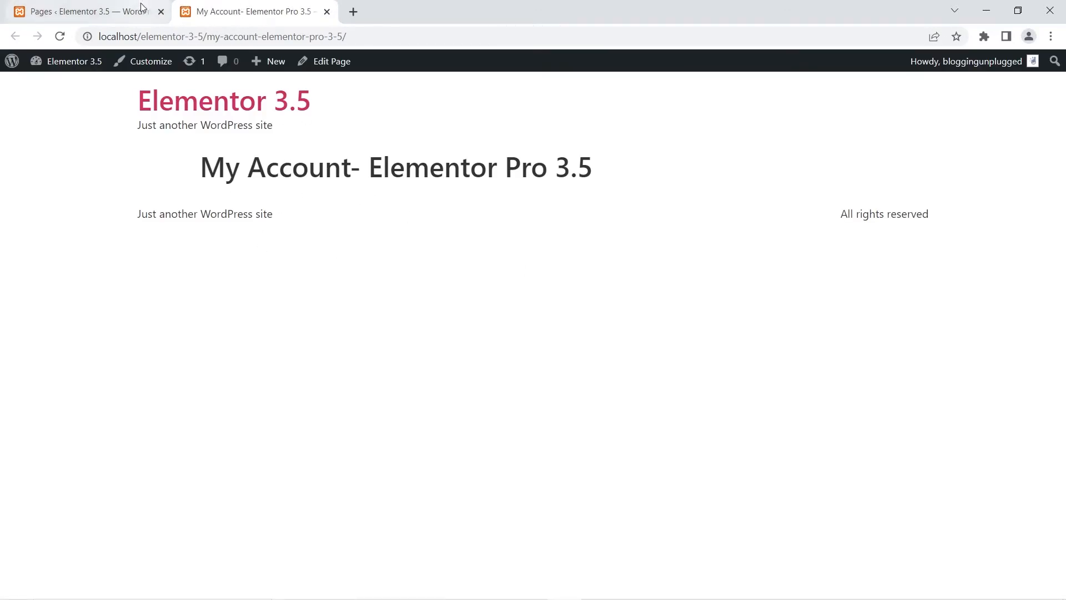
left_click(88, 8)
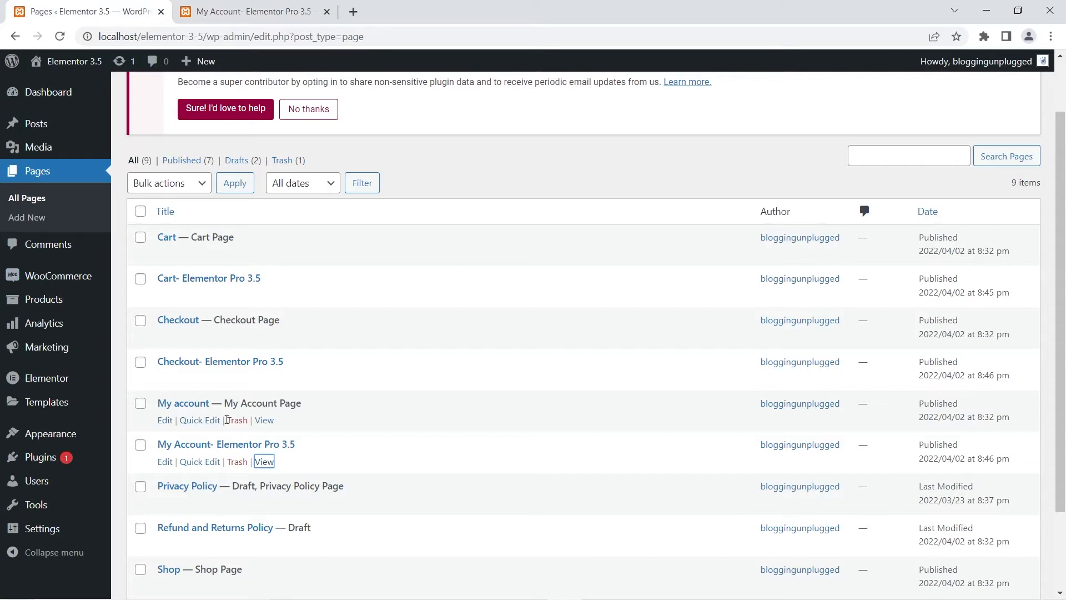
Step: Open the default My account page's live view in a new tab and close the other preview tab
right_click(266, 420)
left_click(278, 431)
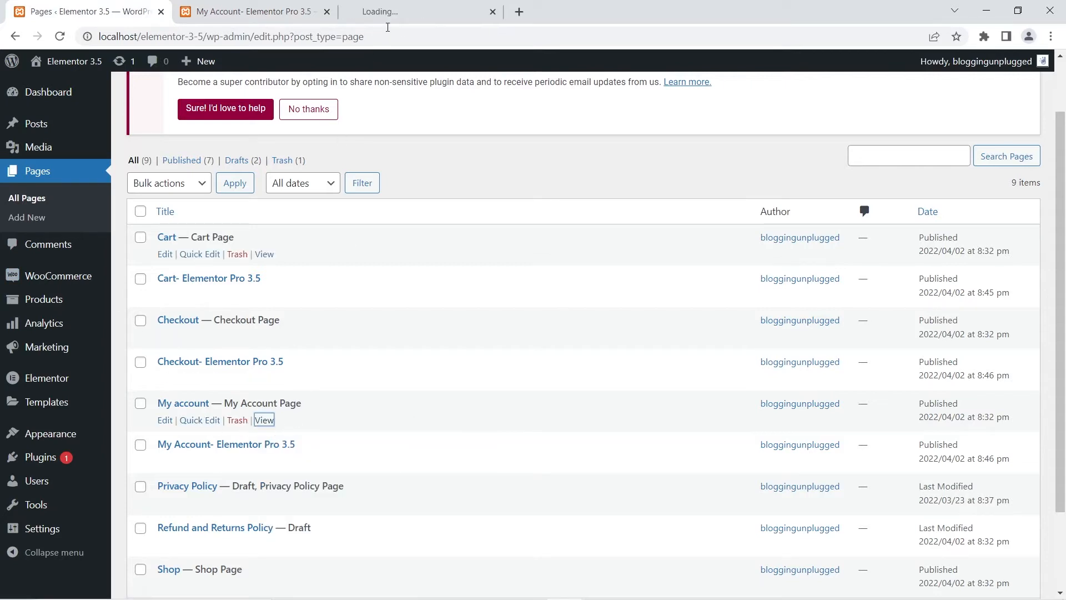
left_click_drag(424, 5, 268, 7)
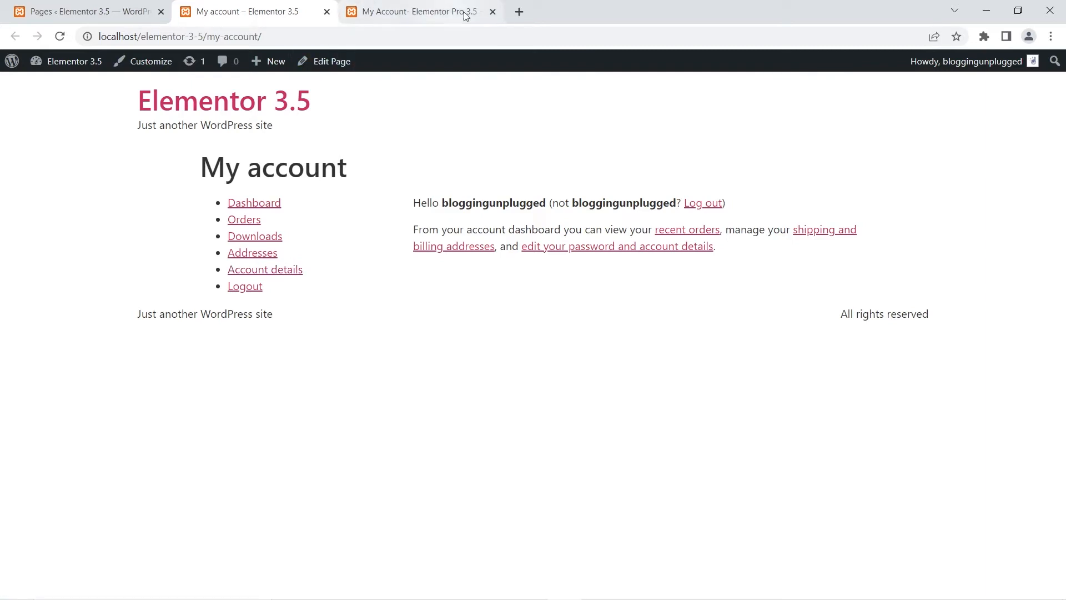
left_click(493, 12)
left_click(48, 6)
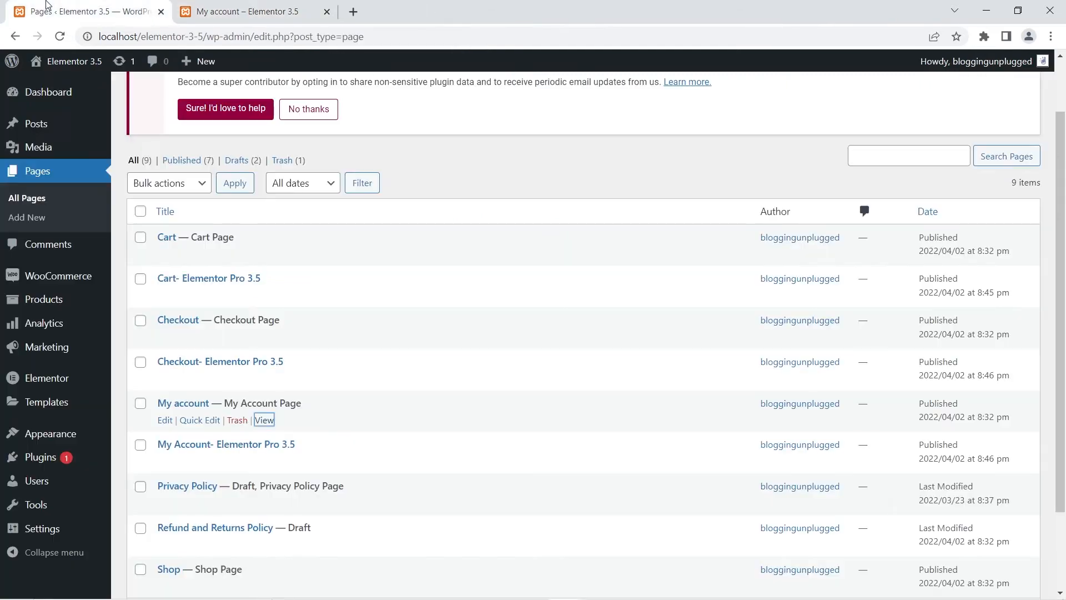
Step: Open the My Account- Elementor Pro 3.5 page for editing in a new tab and launch Edit with Elementor
right_click(165, 420)
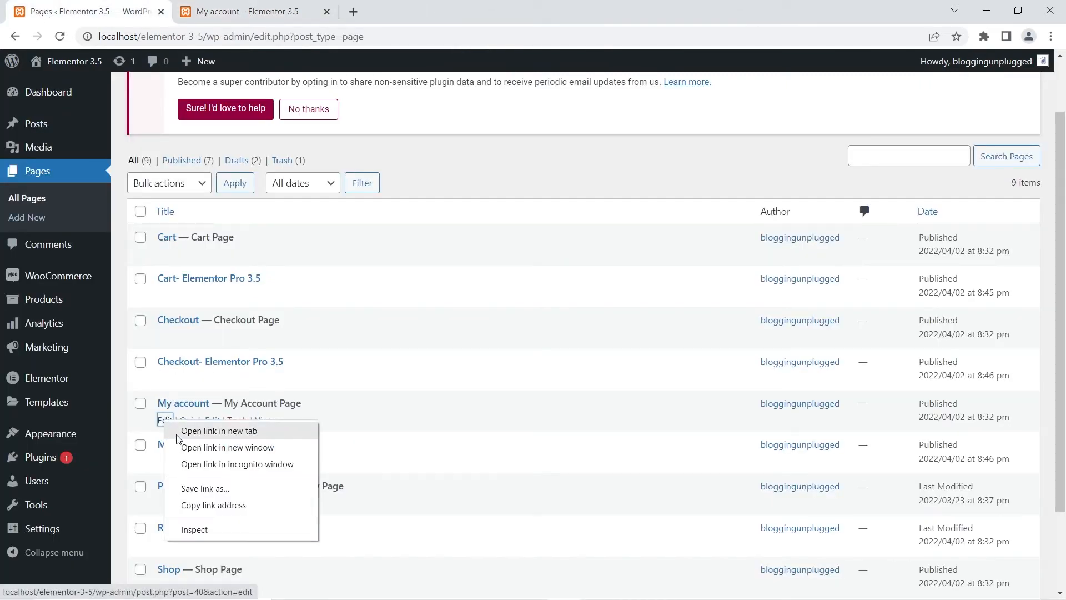
left_click(519, 438)
right_click(170, 463)
left_click(222, 471)
left_click(411, 10)
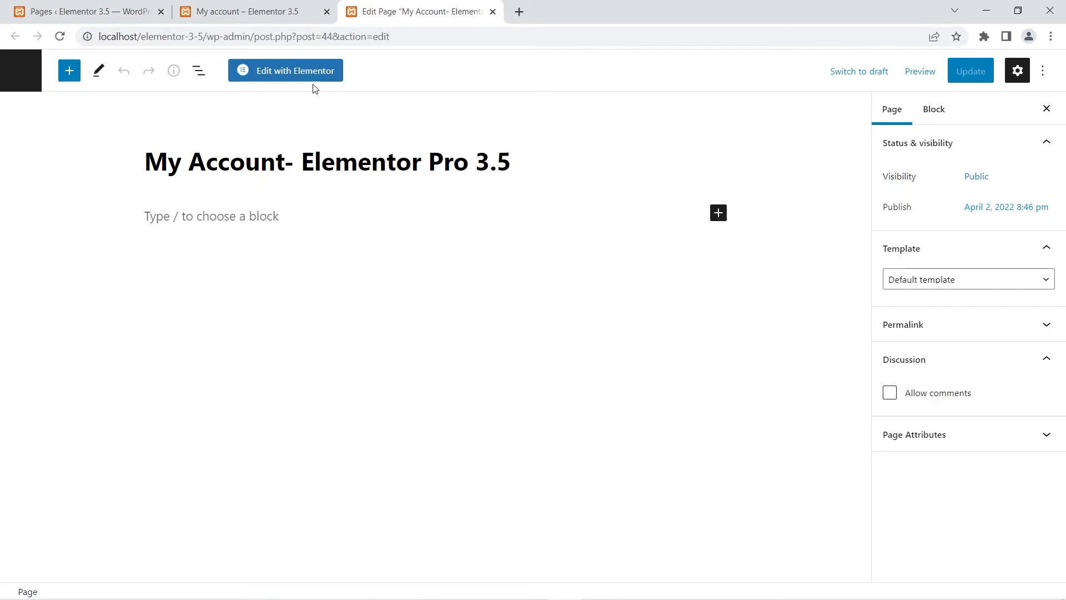
left_click(307, 78)
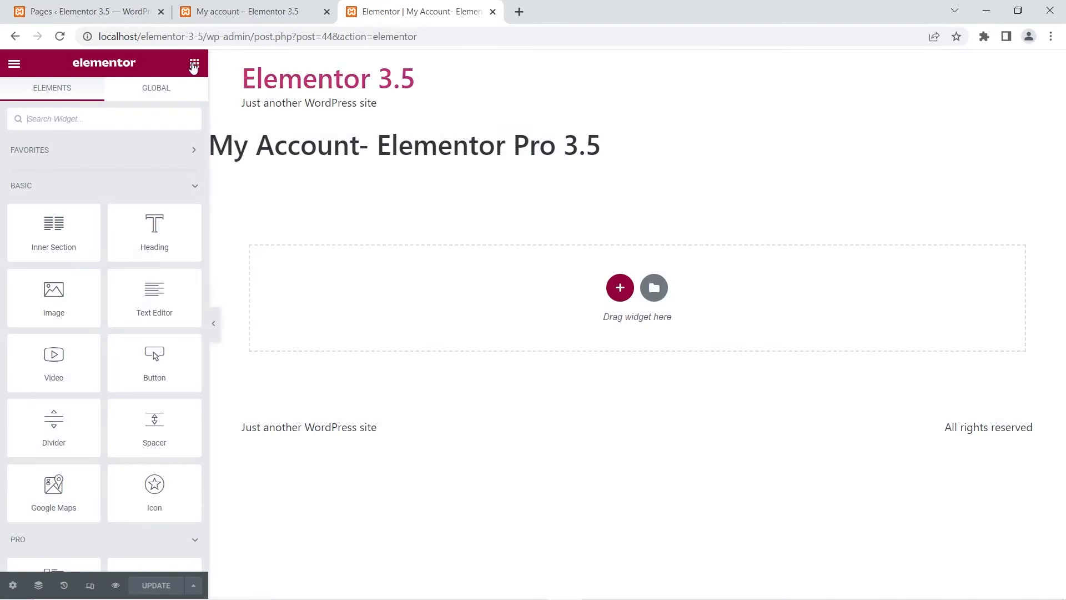
Step: Add the WooCommerce My Account widget to the empty section of the page
scroll(114, 290, "down", 20)
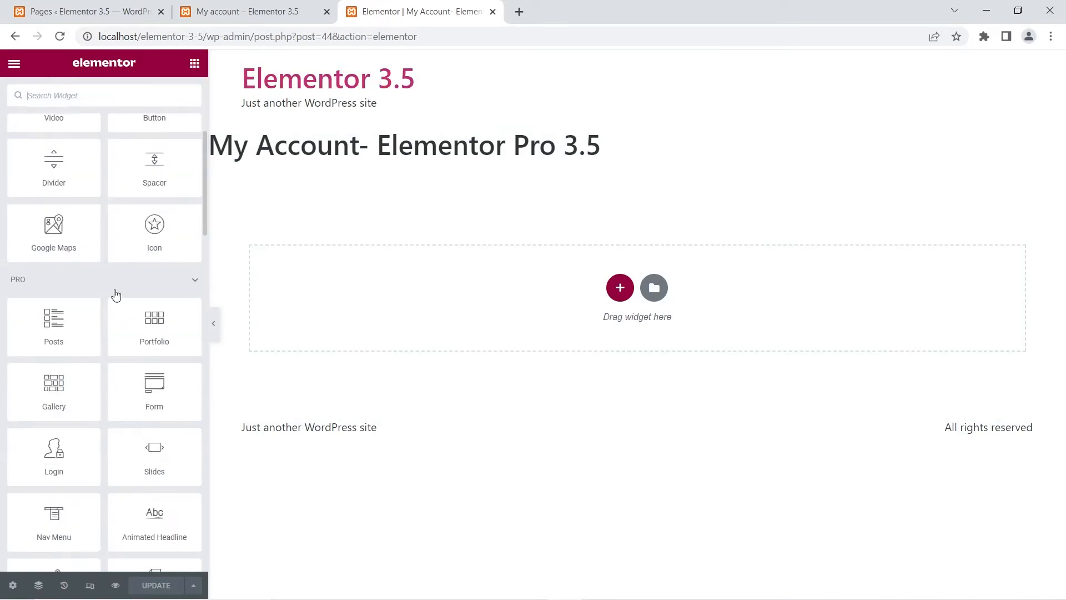
scroll(114, 289, "down", 3)
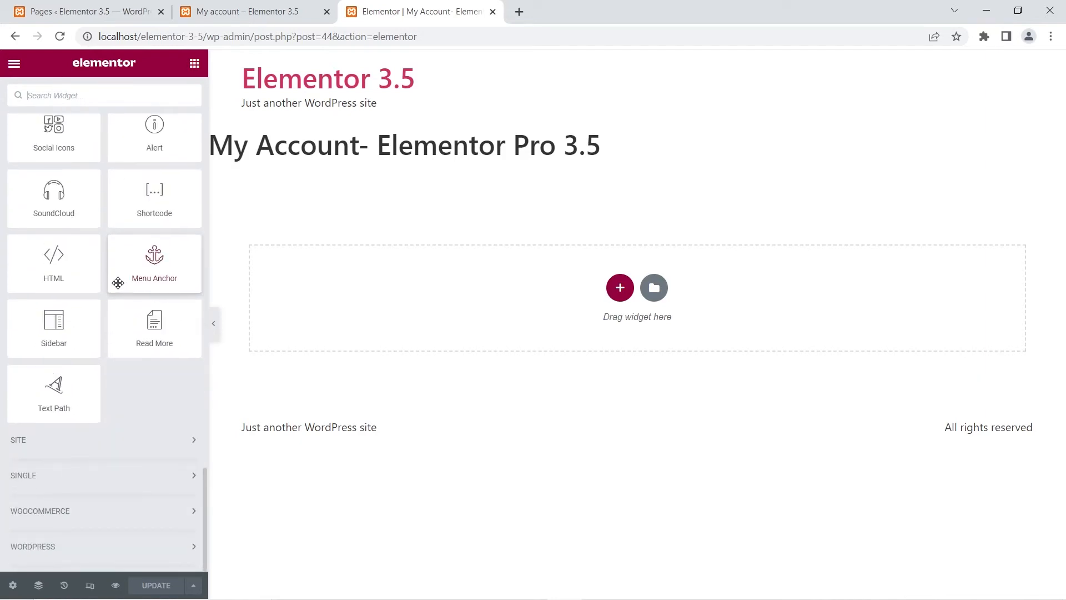
left_click(89, 514)
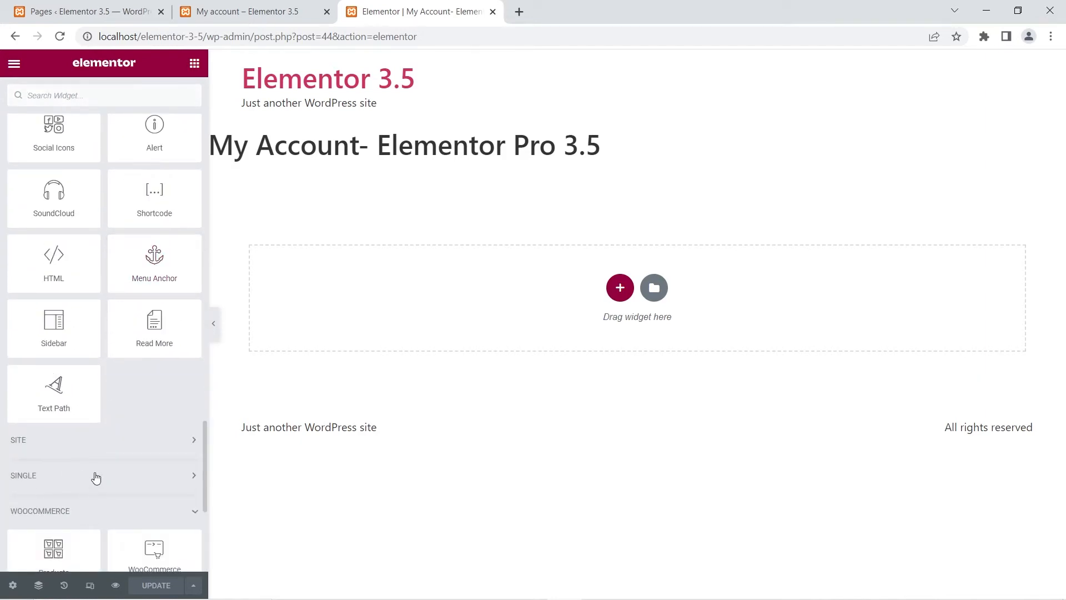
scroll(95, 533, "down", 3)
scroll(70, 384, "down", 3)
left_click_drag(48, 508, 540, 310)
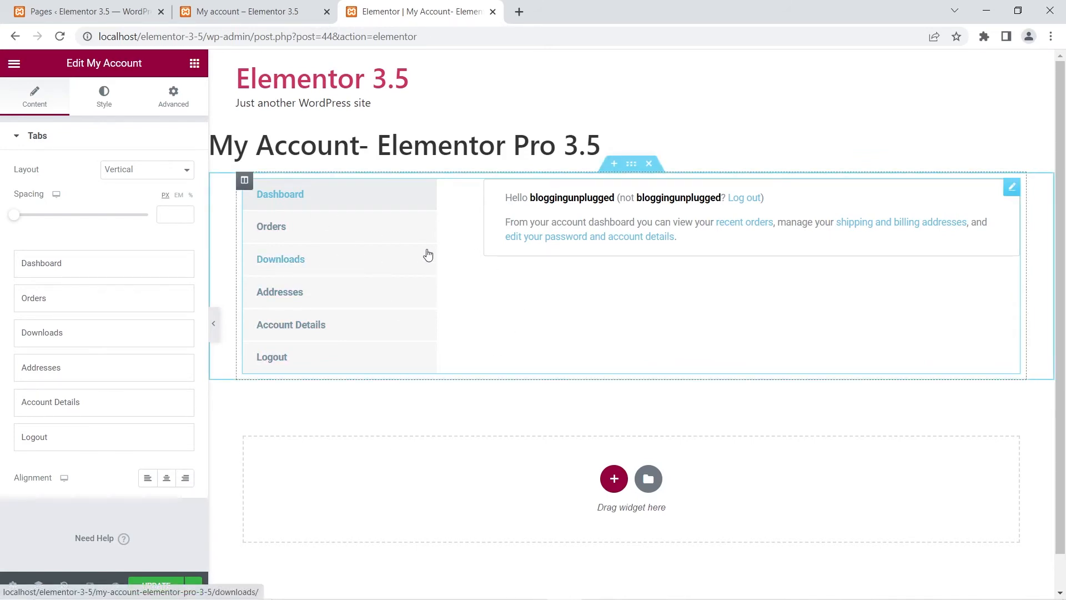
Step: Compare the default My account page with the new My Account widget in the editor
left_click(248, 10)
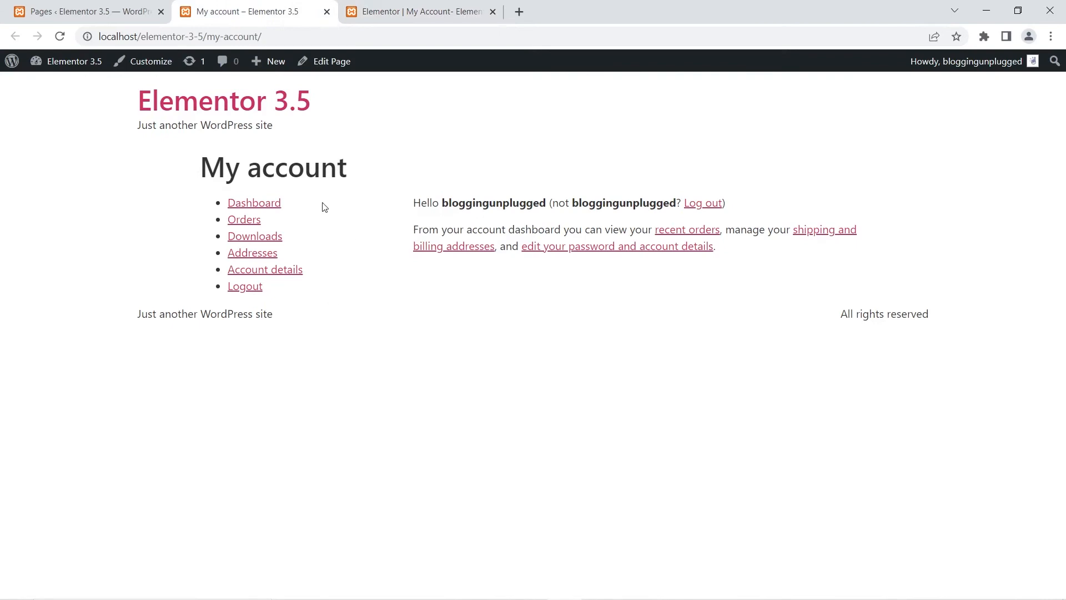
left_click(399, 19)
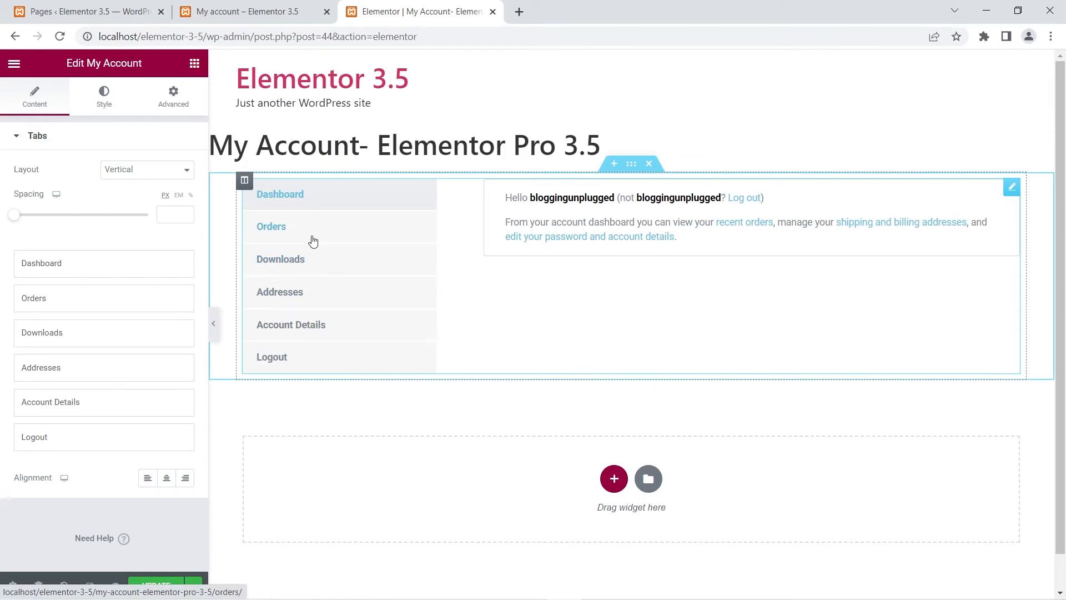
left_click(234, 12)
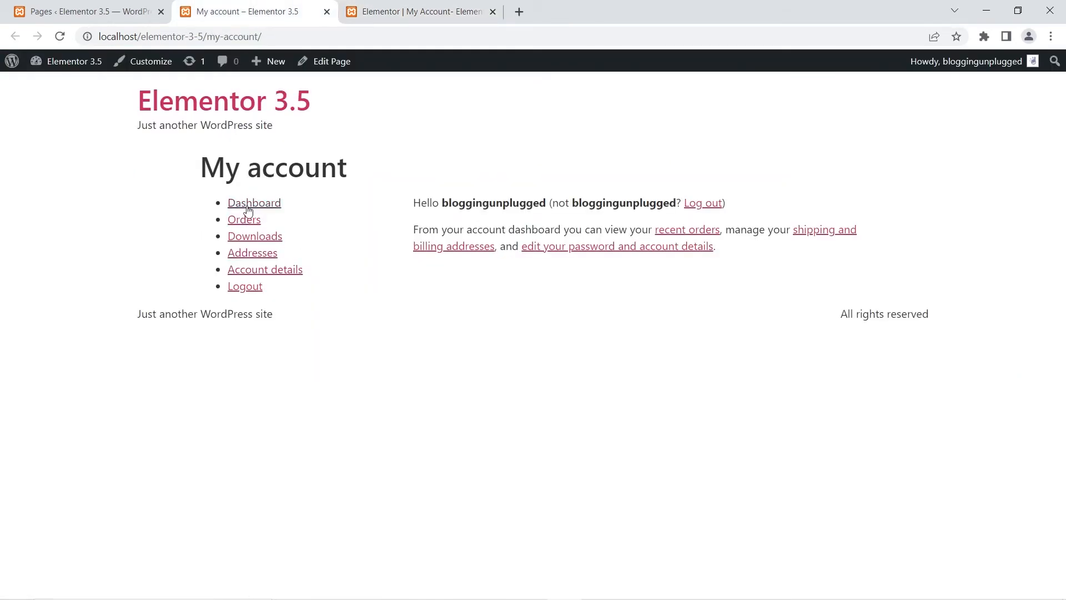
left_click(378, 12)
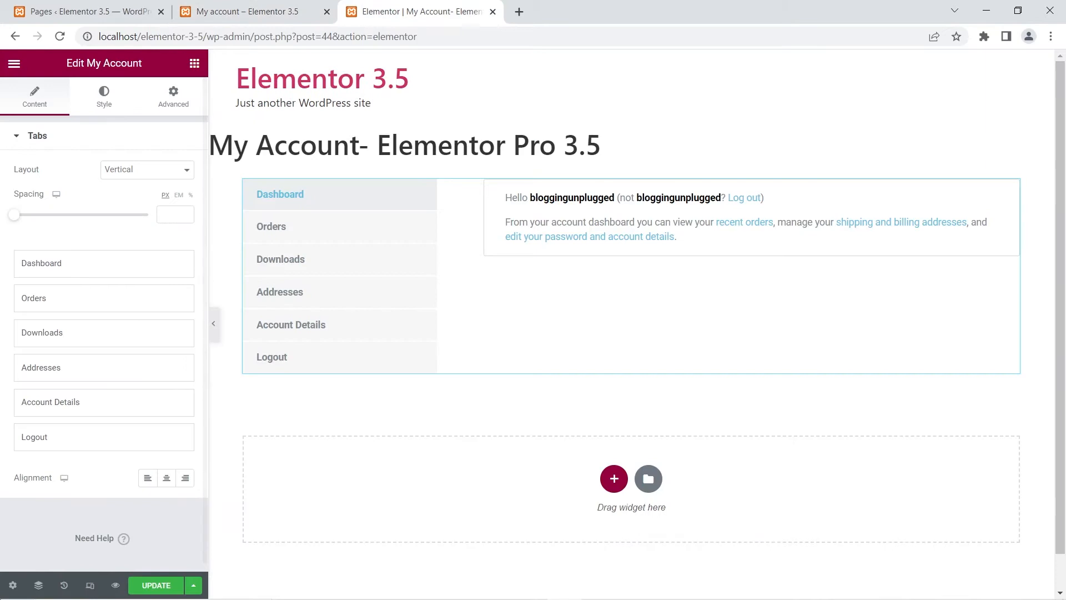
Step: Hide the page title in the page settings
left_click(13, 585)
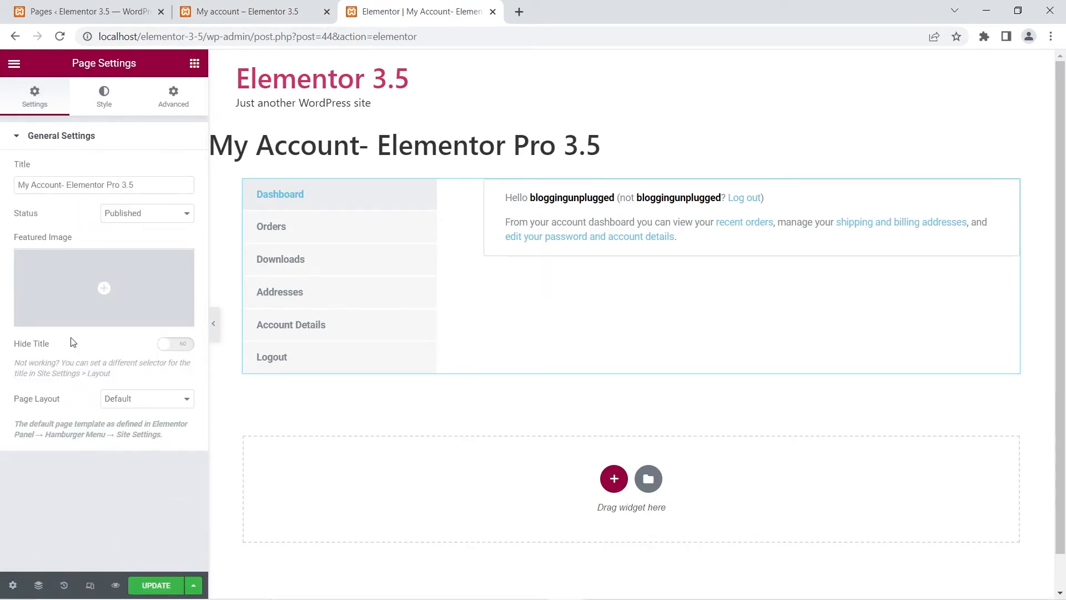
left_click(184, 345)
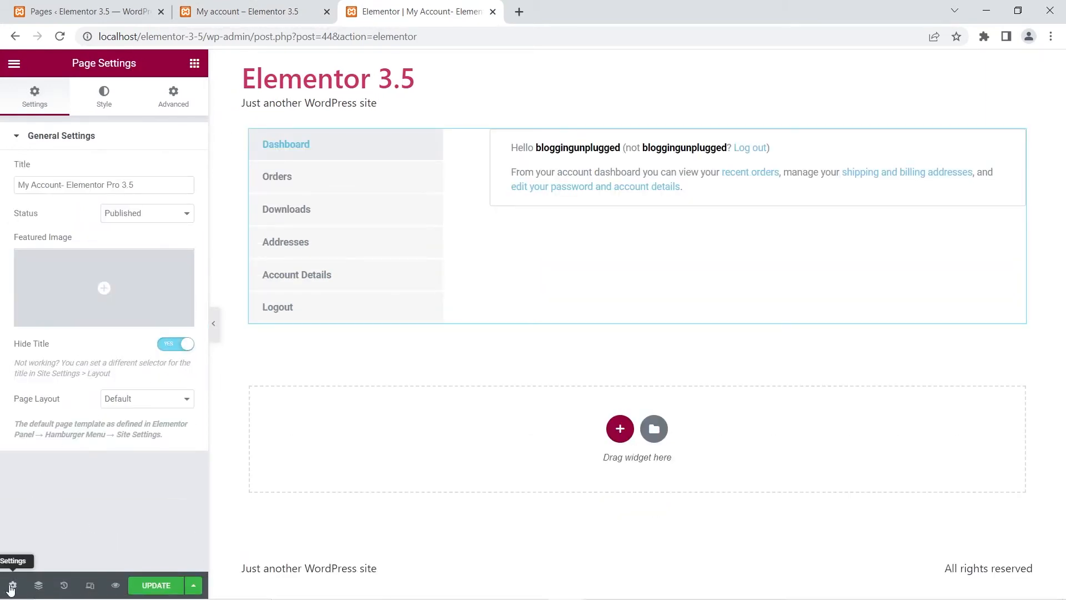
Step: Select the My Account widget and set its tabs layout to Horizontal
left_click(594, 224)
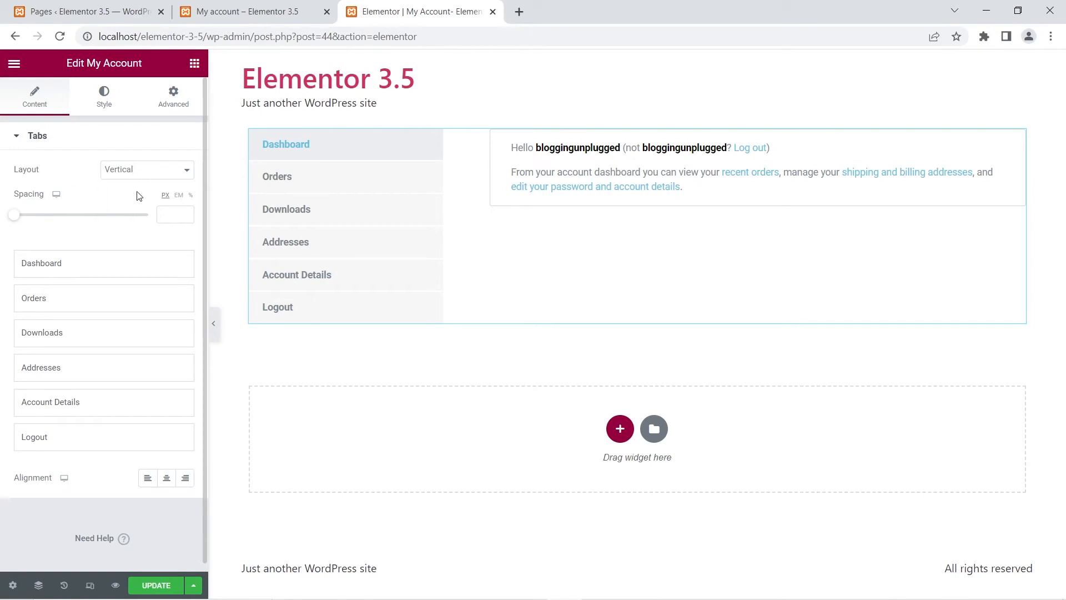
left_click(136, 173)
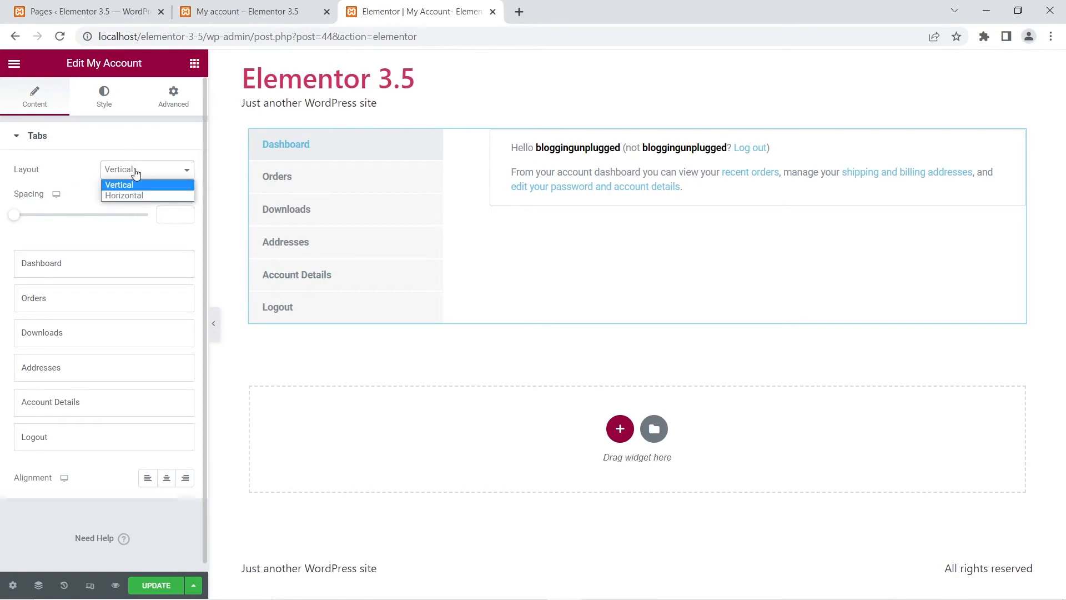
left_click(118, 195)
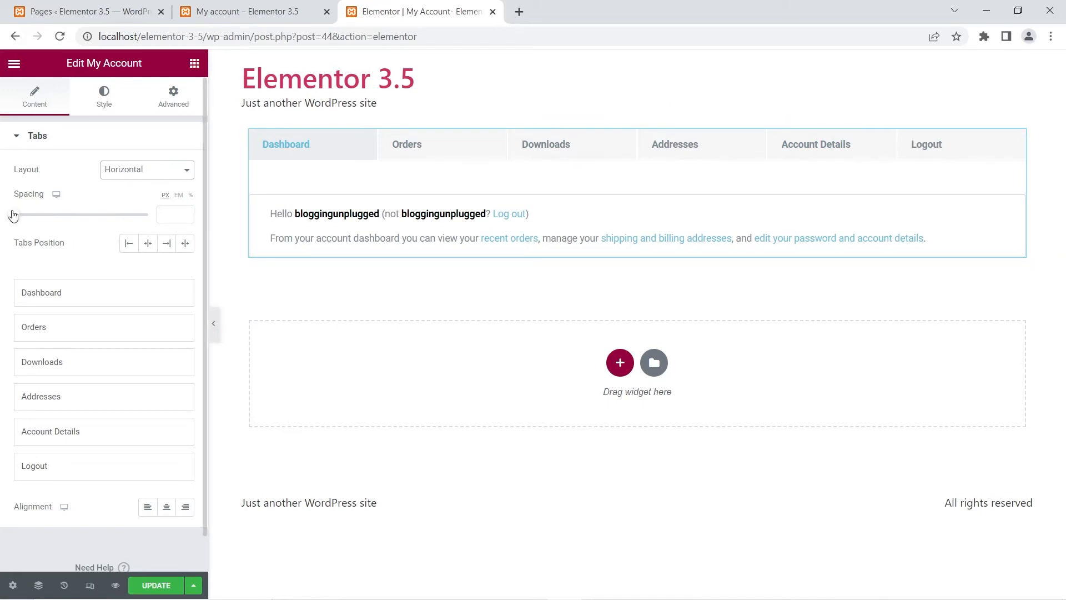
left_click(121, 176)
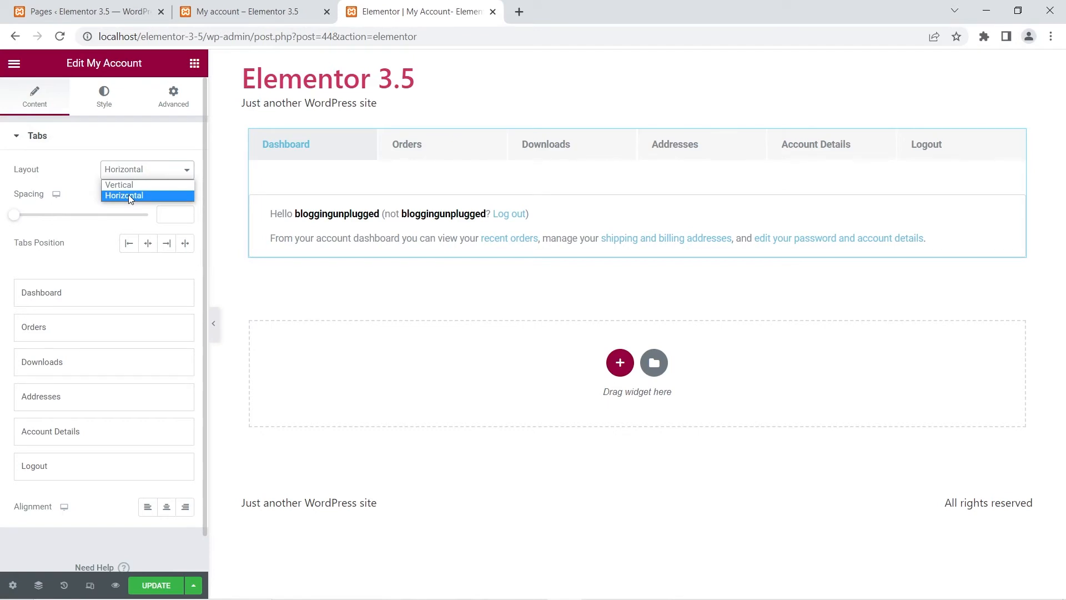
left_click(68, 170)
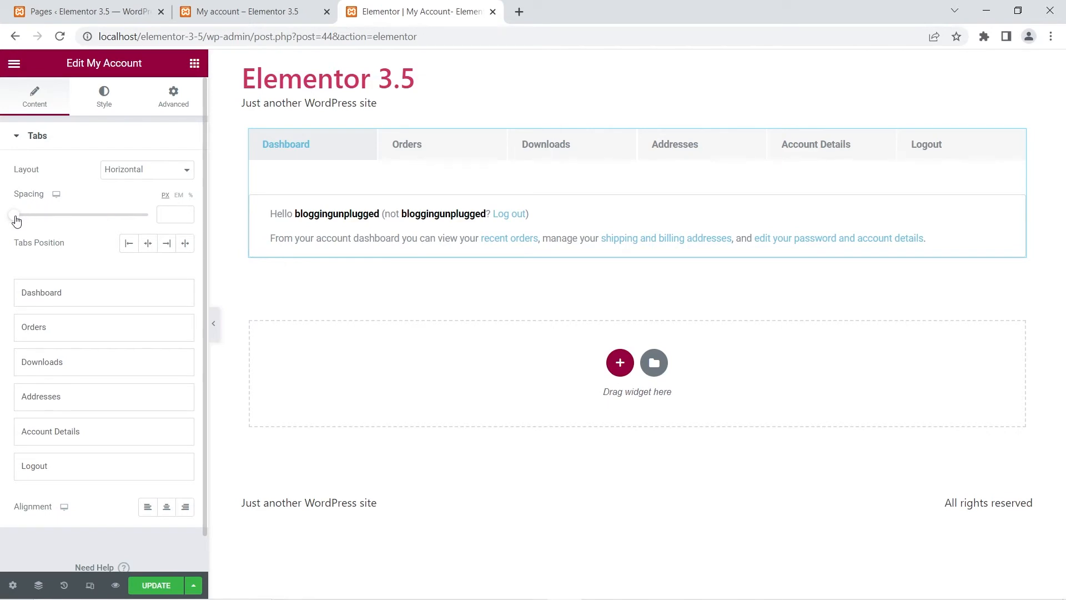
Step: Set the tab spacing to 30 px and try each Tabs Position option: start, center, end and justify
left_click_drag(17, 221, 54, 225)
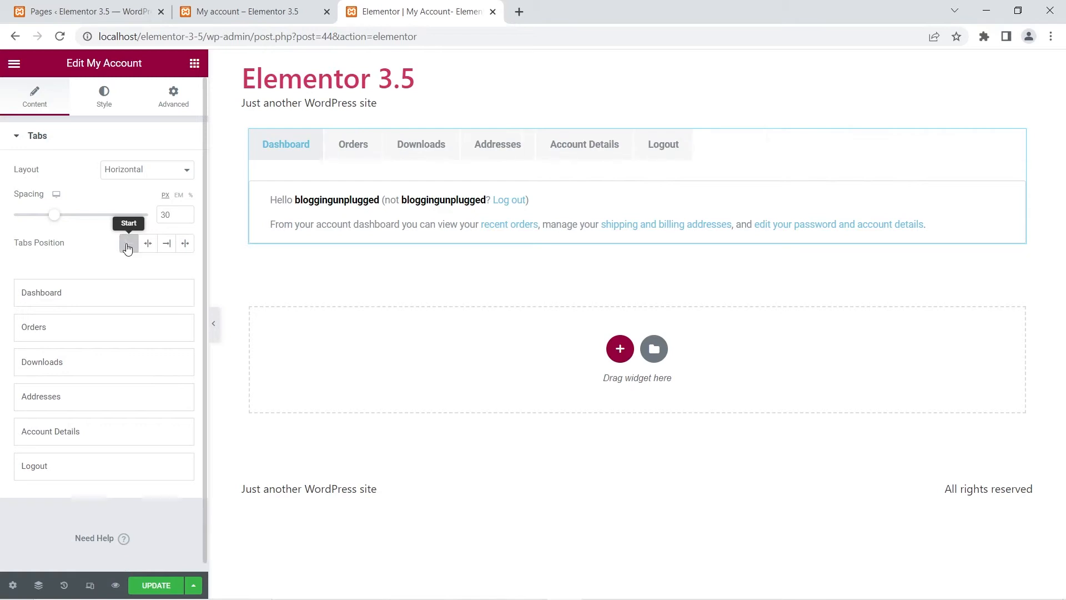
left_click(127, 247)
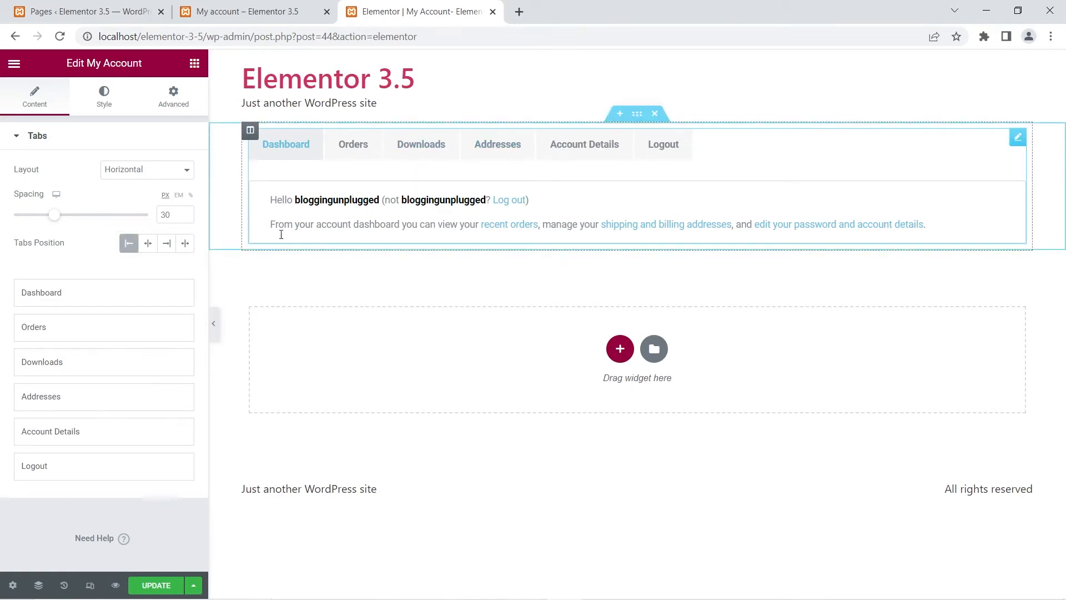
left_click(149, 245)
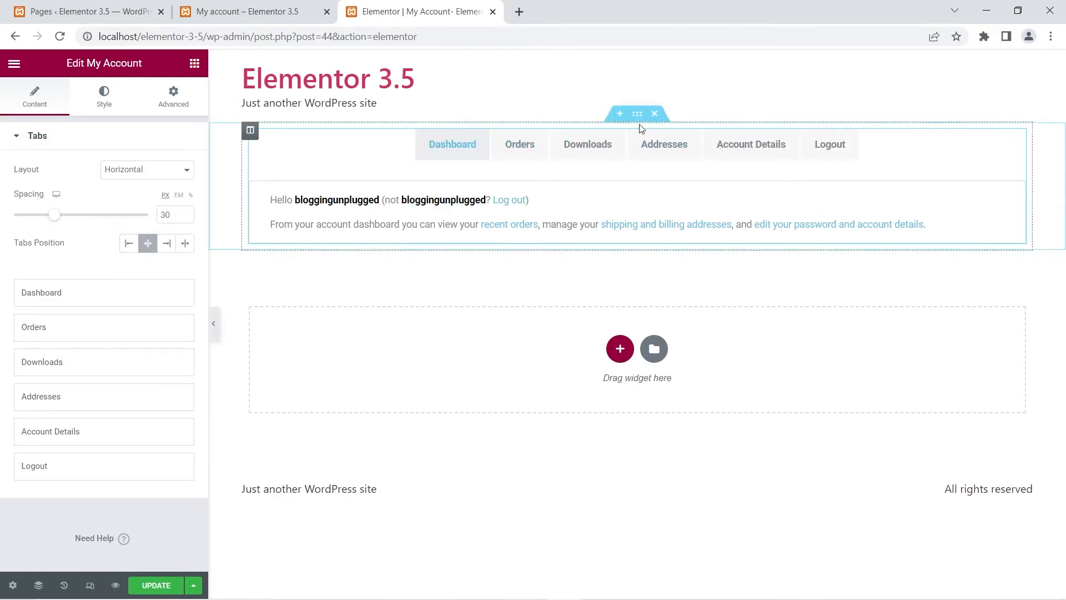
left_click(167, 245)
left_click(187, 245)
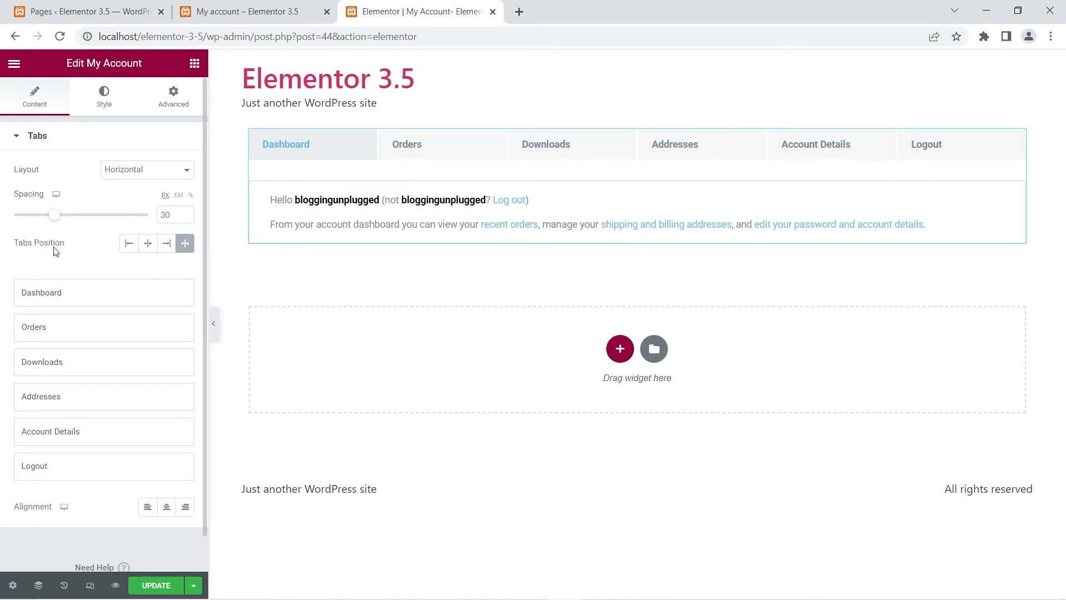
left_click(186, 243)
Step: Expand each tab entry, from Dashboard to Logout, to examine its tab name setting
left_click(103, 292)
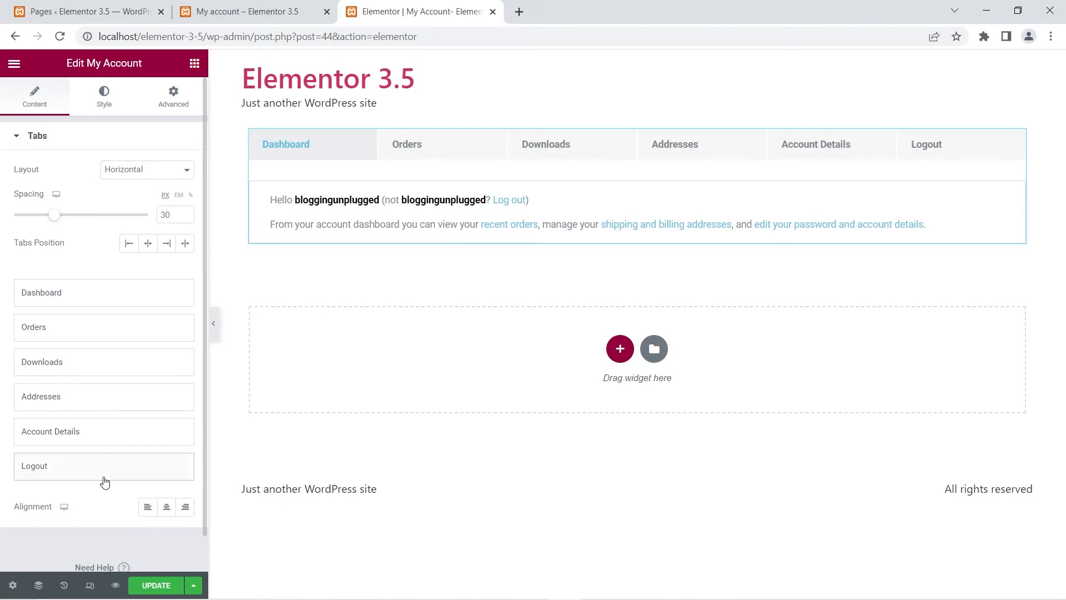
left_click(82, 331)
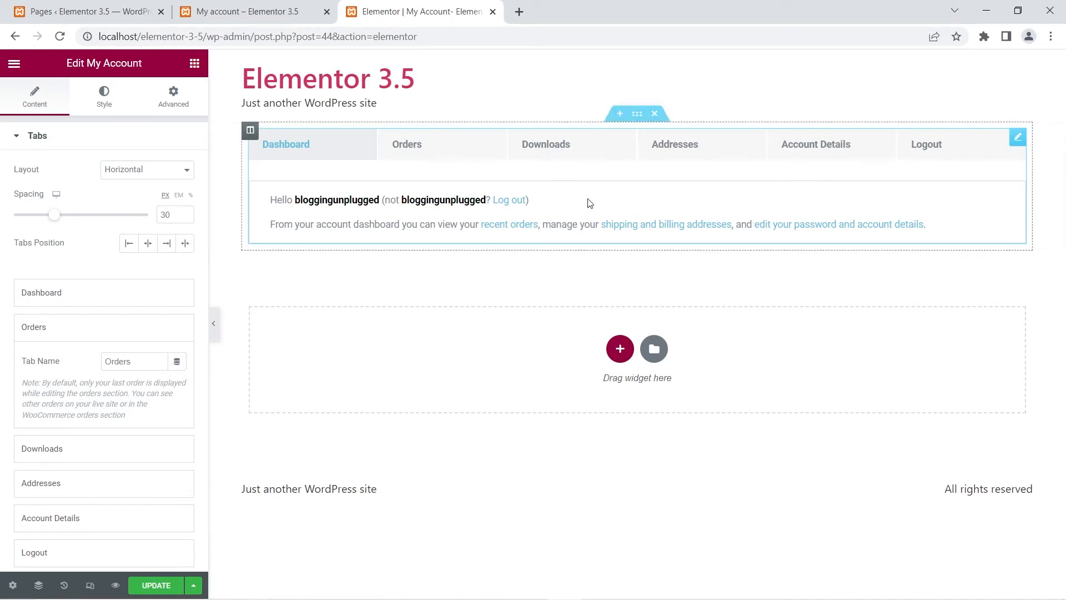
left_click(55, 448)
scroll(86, 361, "down", 2)
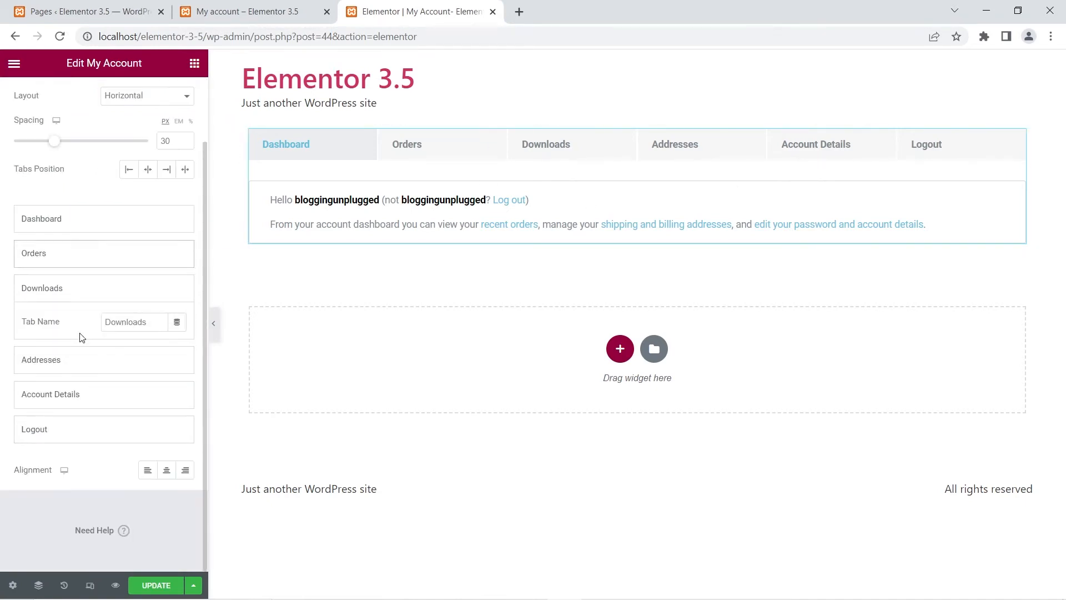
left_click(76, 361)
left_click(66, 395)
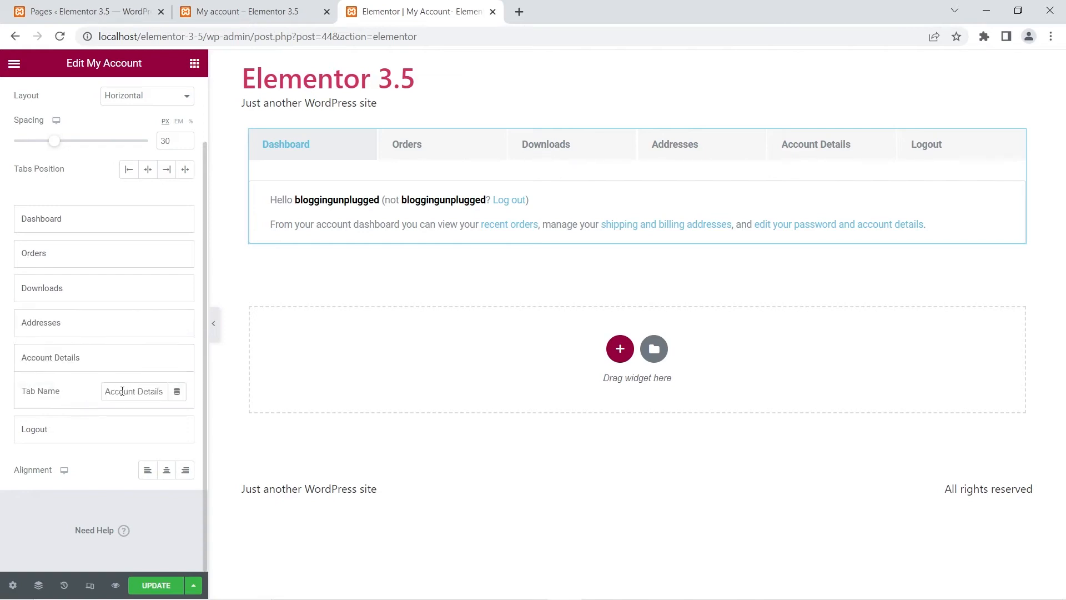
left_click(83, 429)
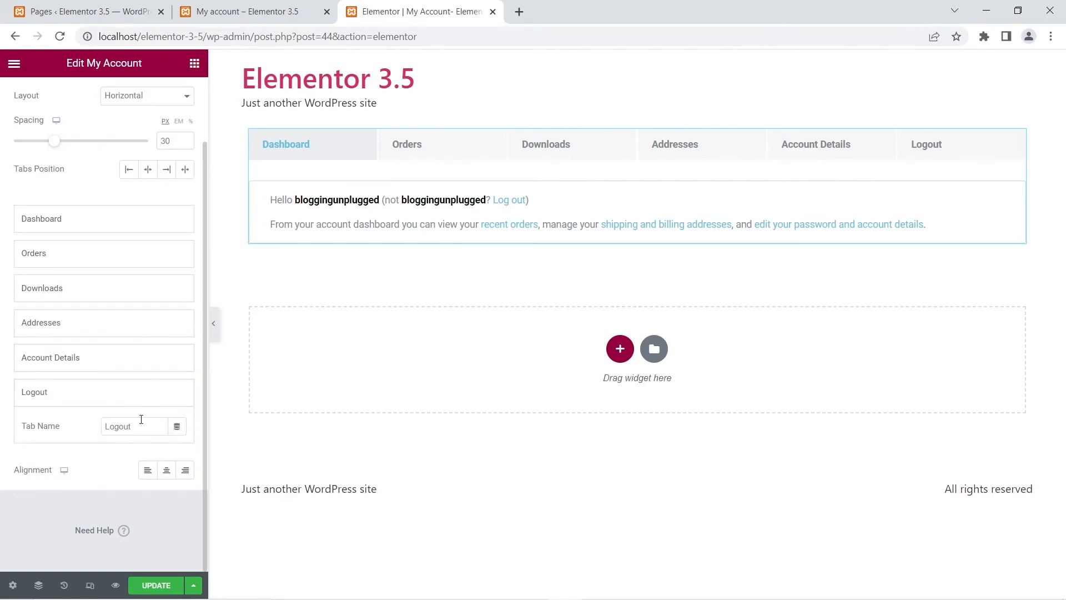
Step: Collapse the Logout tab entry and try the tab alignment options center, end and start
left_click(58, 402)
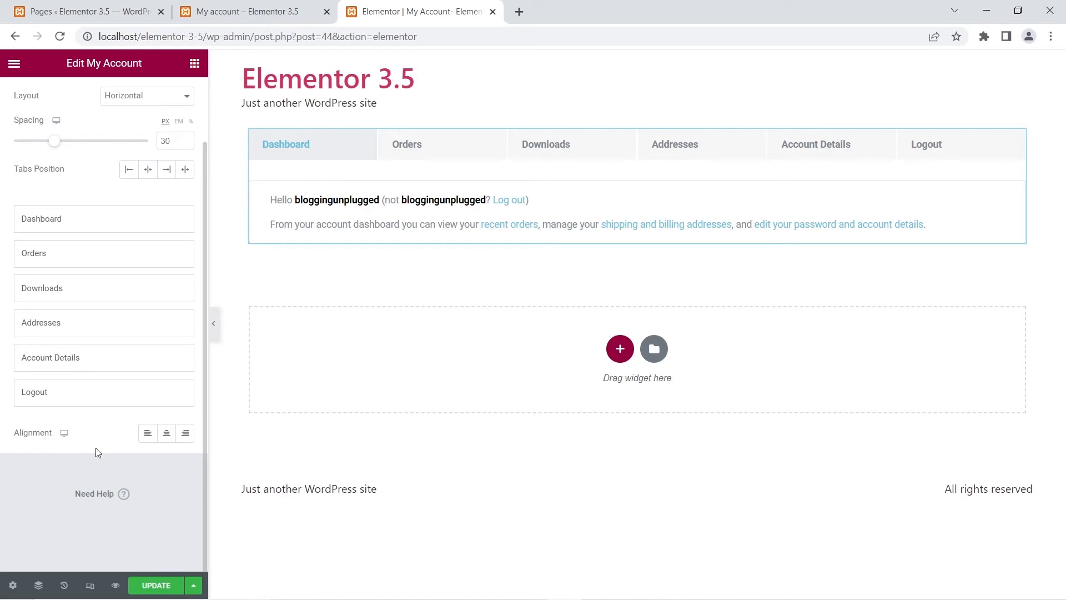
left_click(172, 437)
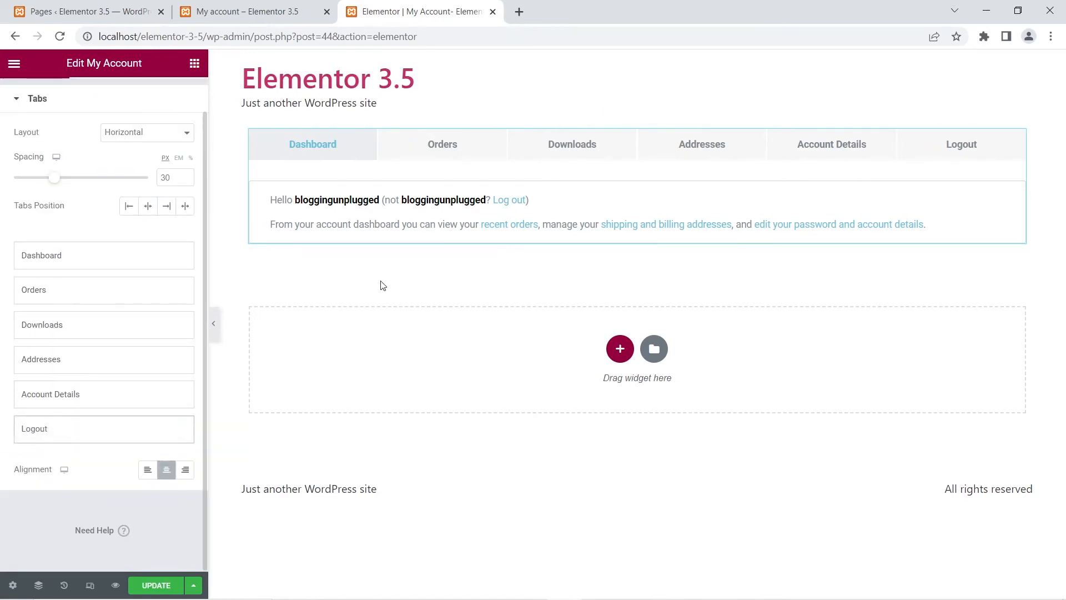
left_click(192, 471)
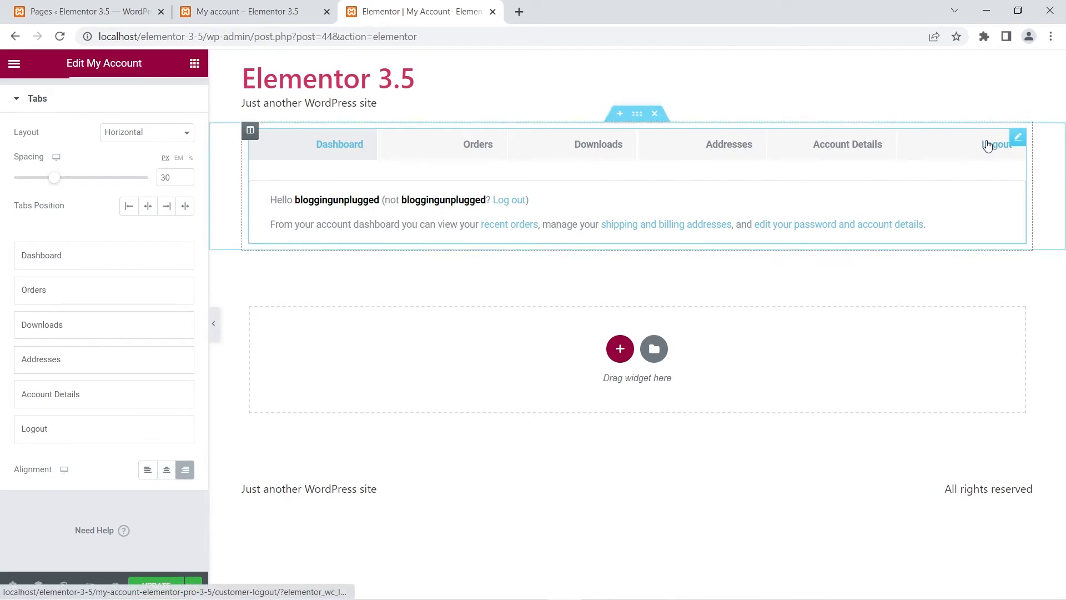
left_click(147, 471)
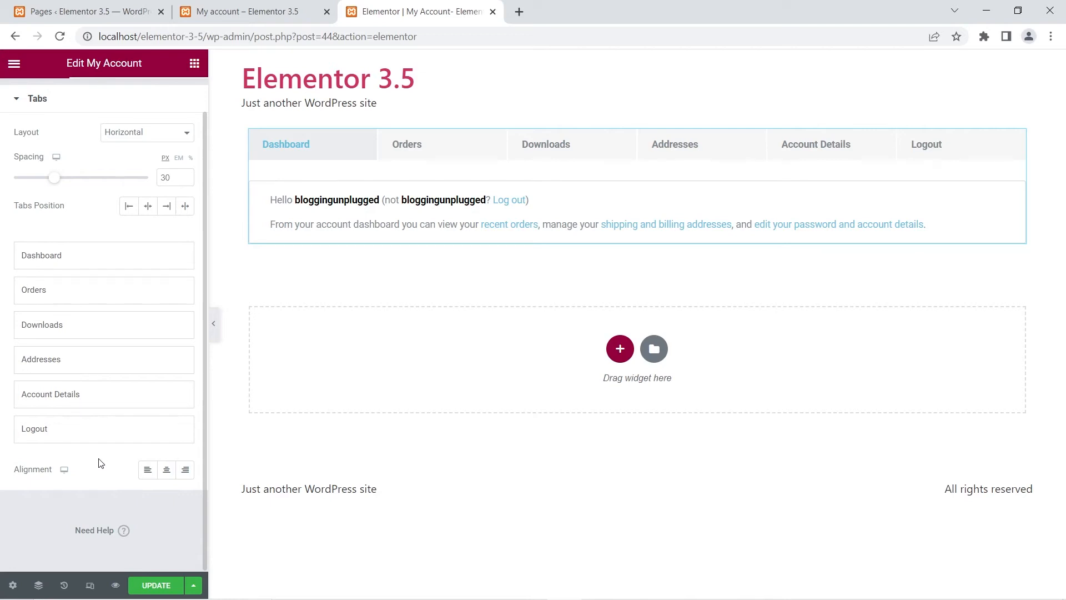
Step: Open the widget's style settings and examine the Tabs and Sections style options
scroll(107, 461, "up", 1)
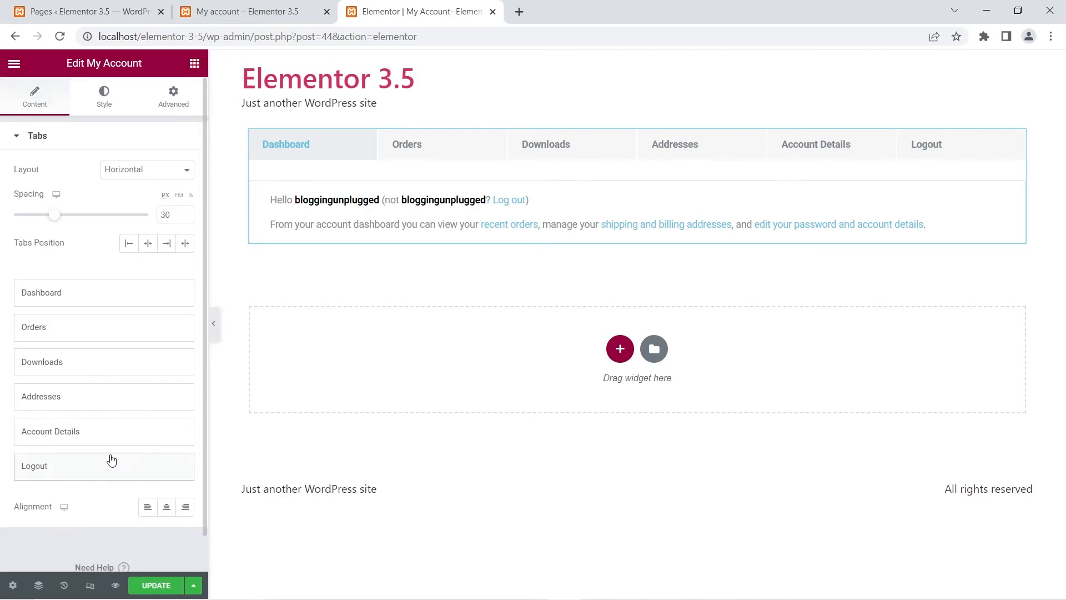
left_click(93, 103)
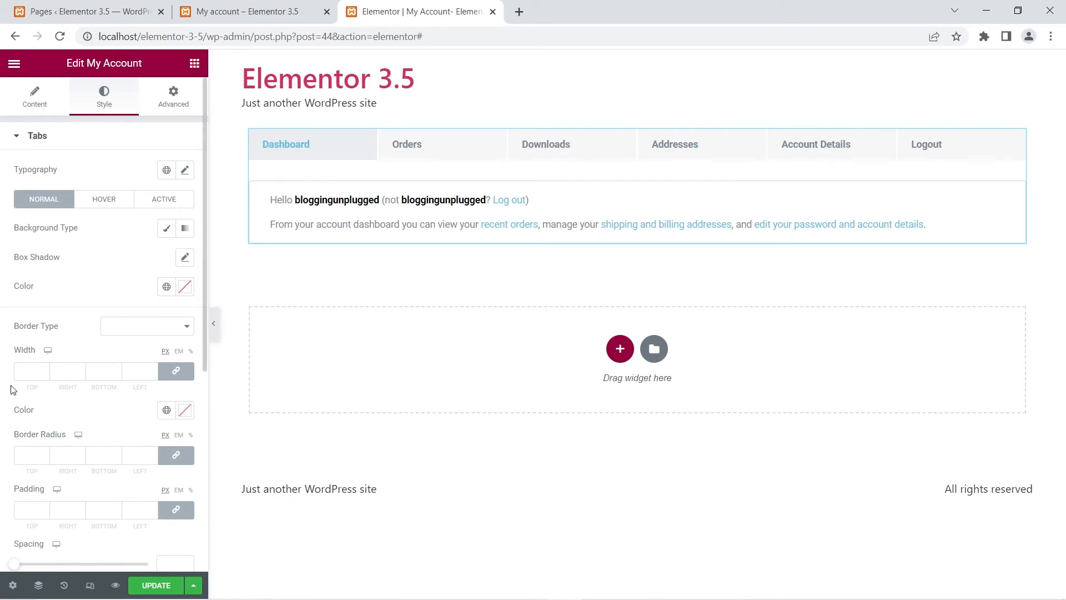
scroll(14, 391, "down", 2)
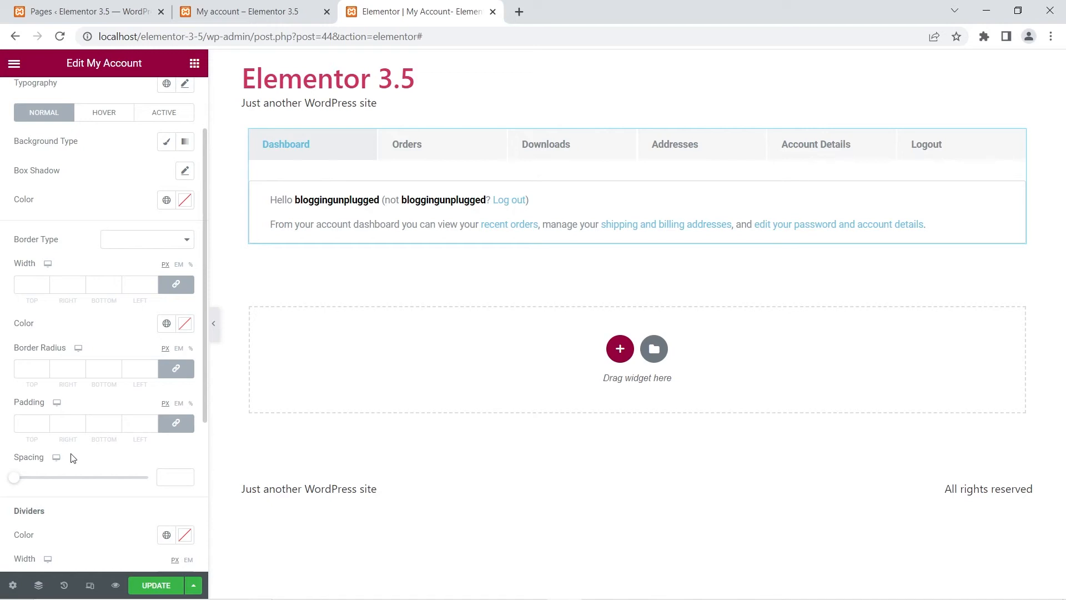
scroll(71, 457, "down", 5)
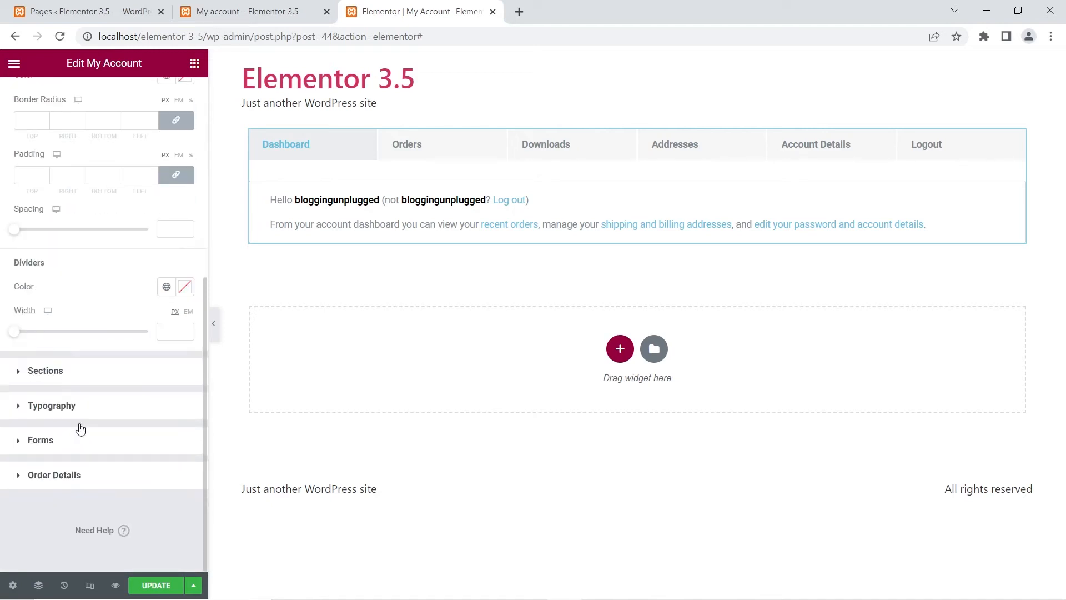
left_click(18, 375)
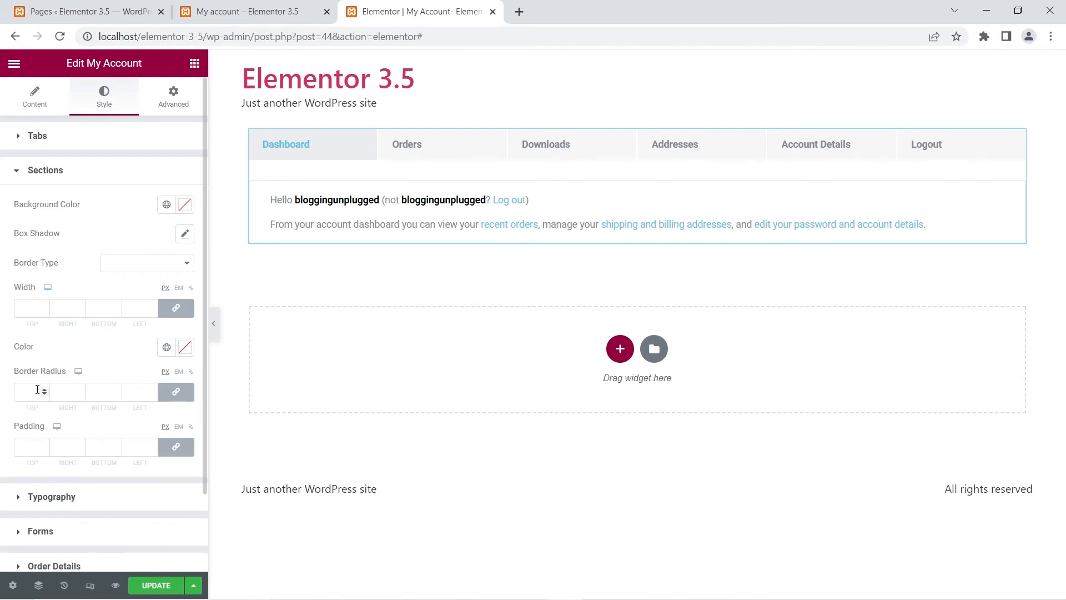
scroll(111, 355, "down", 2)
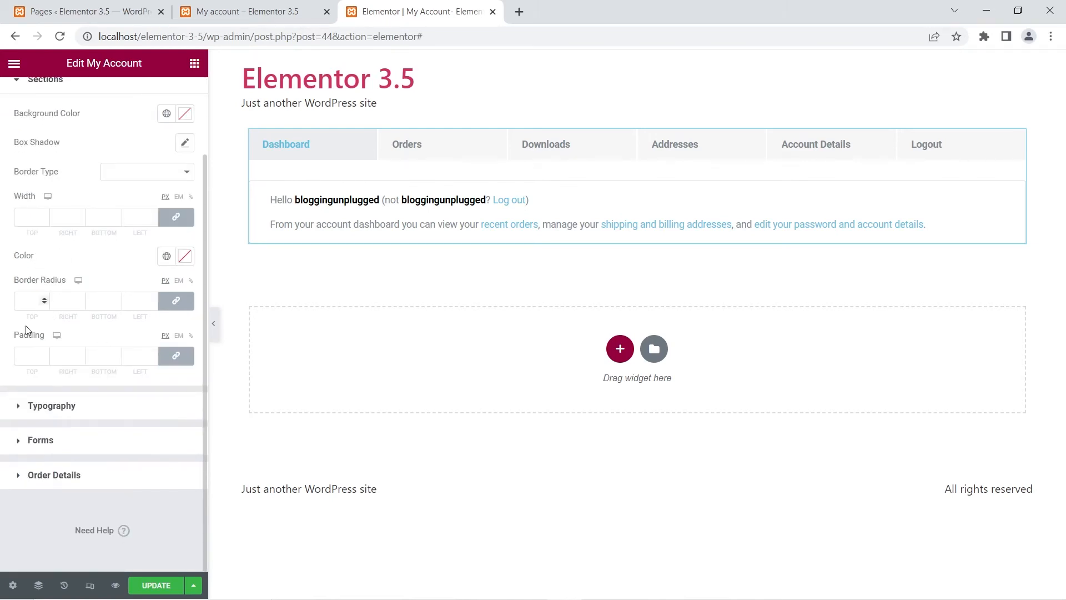
left_click(38, 409)
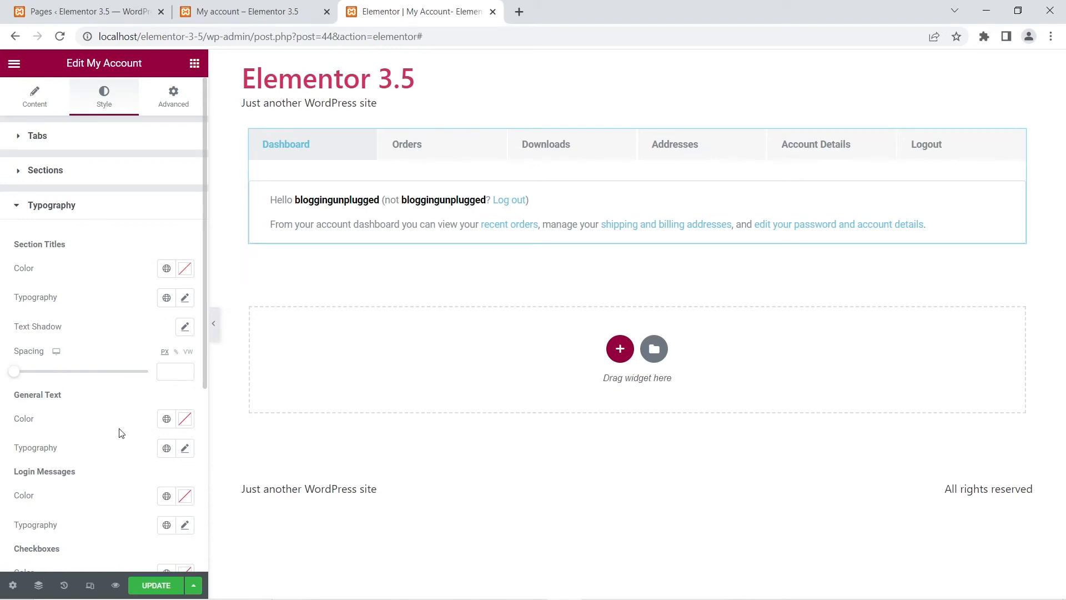
scroll(63, 447, "down", 3)
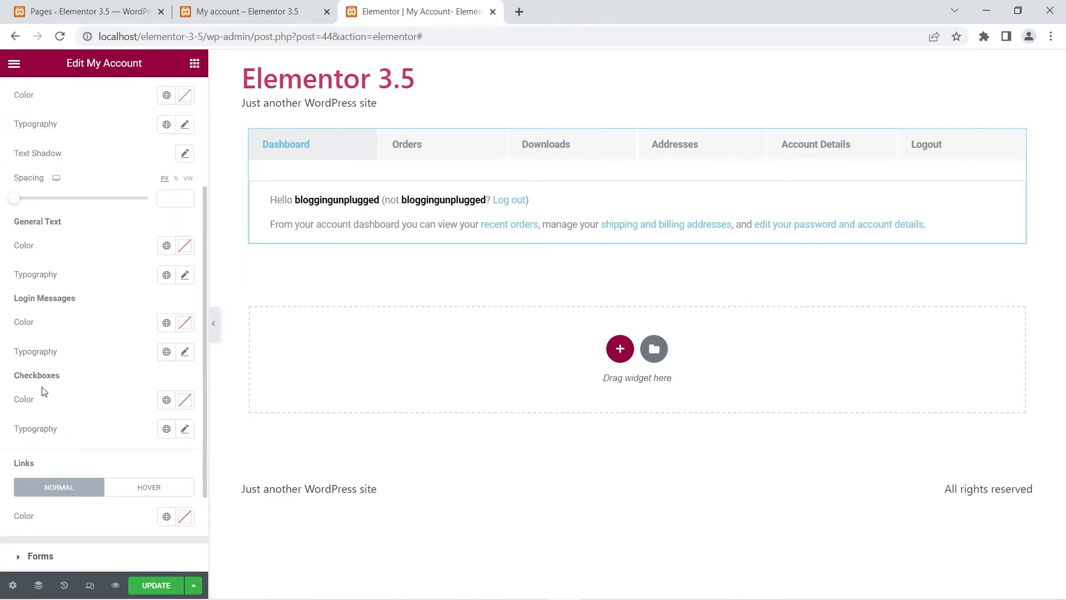
Step: Examine the Typography, Forms and Order Details style sections of the My Account widget
scroll(45, 225, "up", 2)
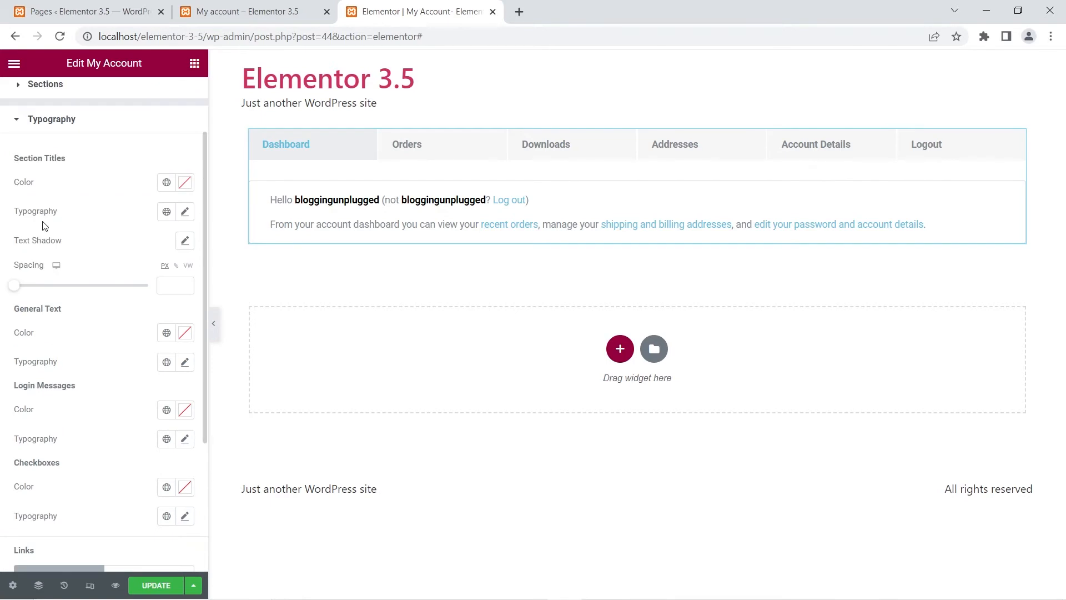
scroll(30, 350, "down", 3)
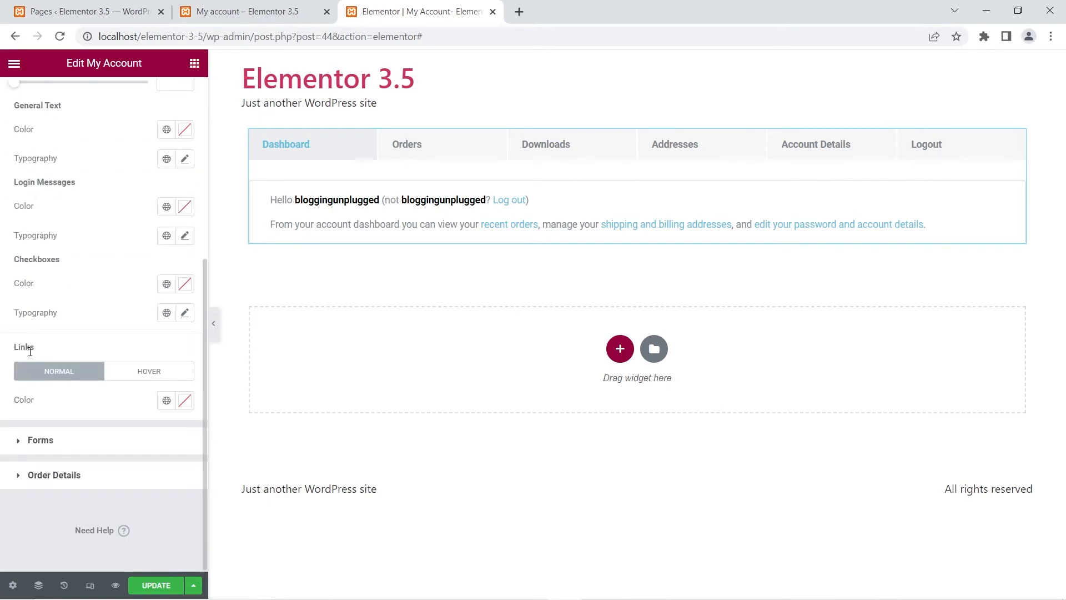
scroll(30, 350, "up", 4)
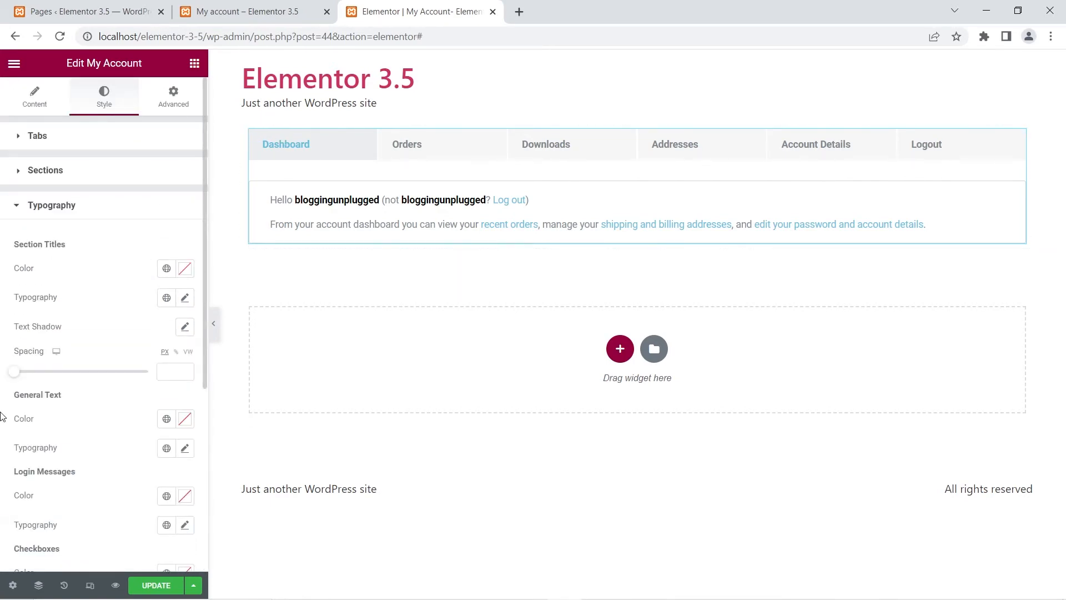
scroll(85, 474, "down", 3)
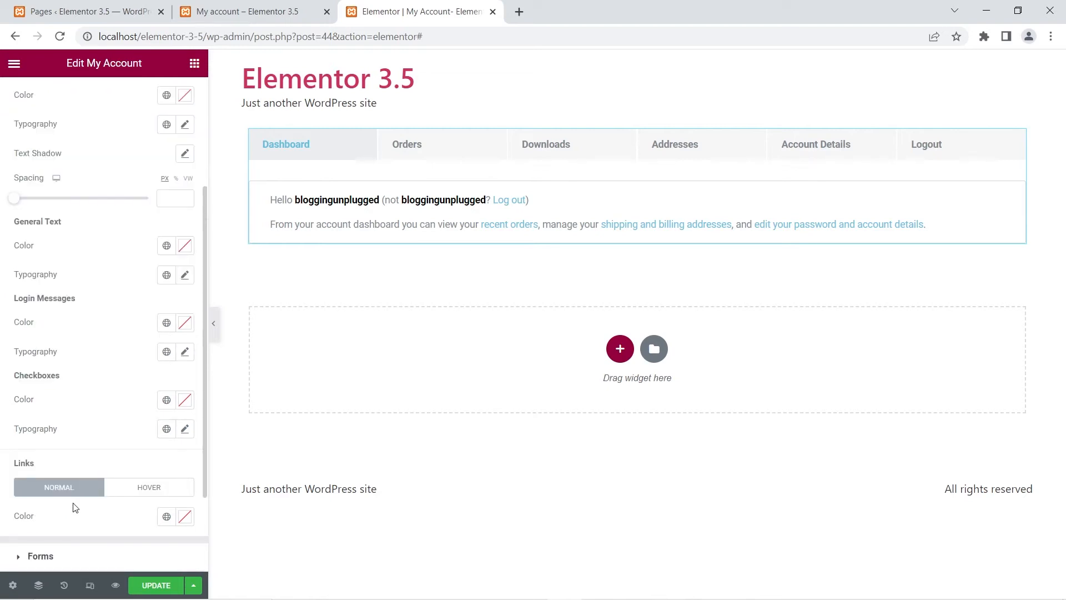
scroll(75, 500, "down", 2)
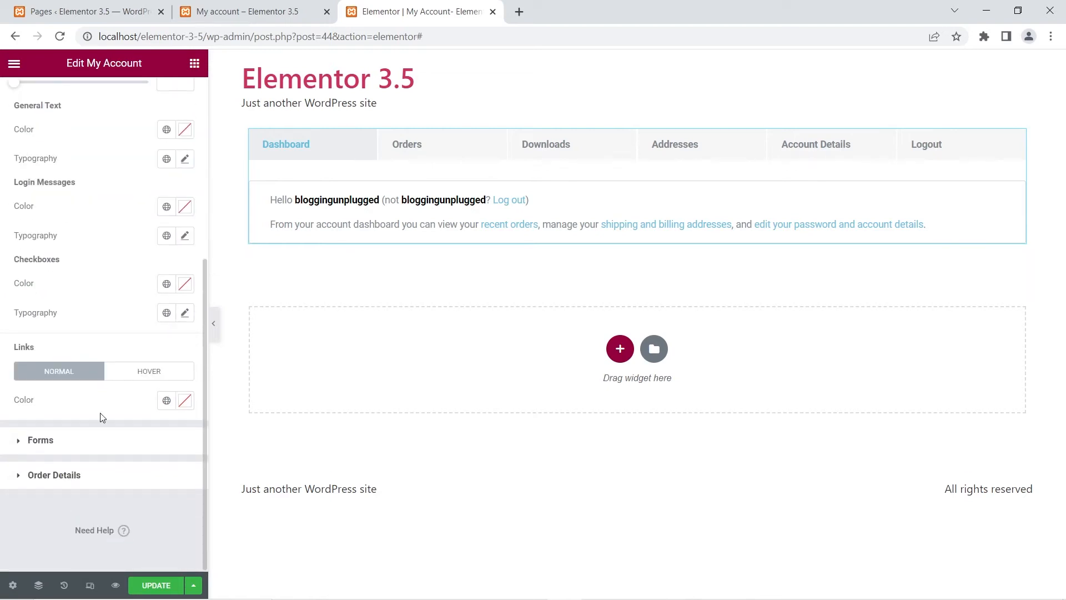
left_click(34, 442)
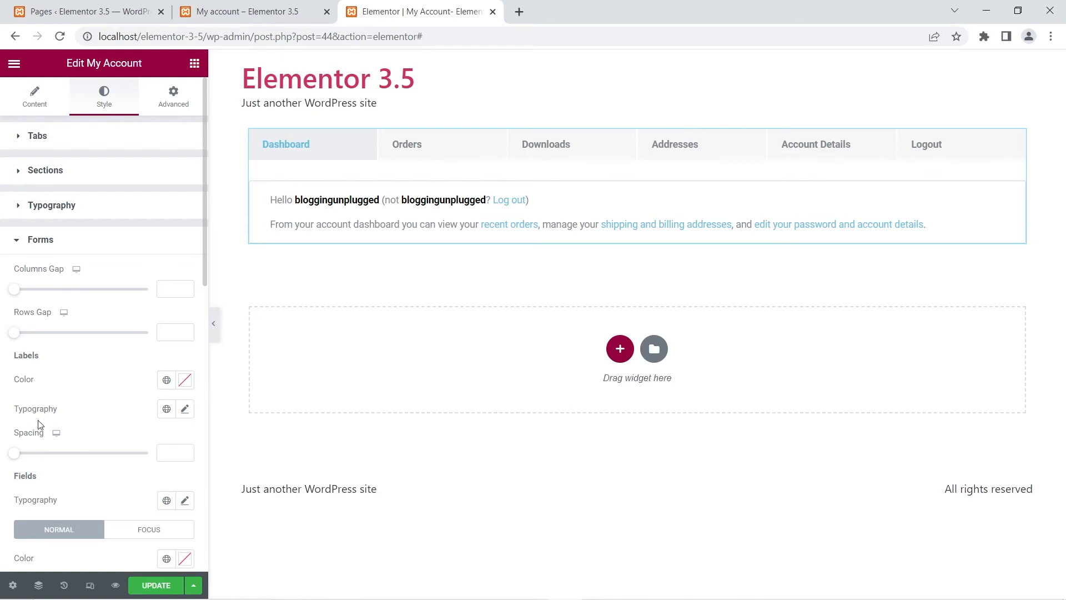
scroll(47, 428, "down", 3)
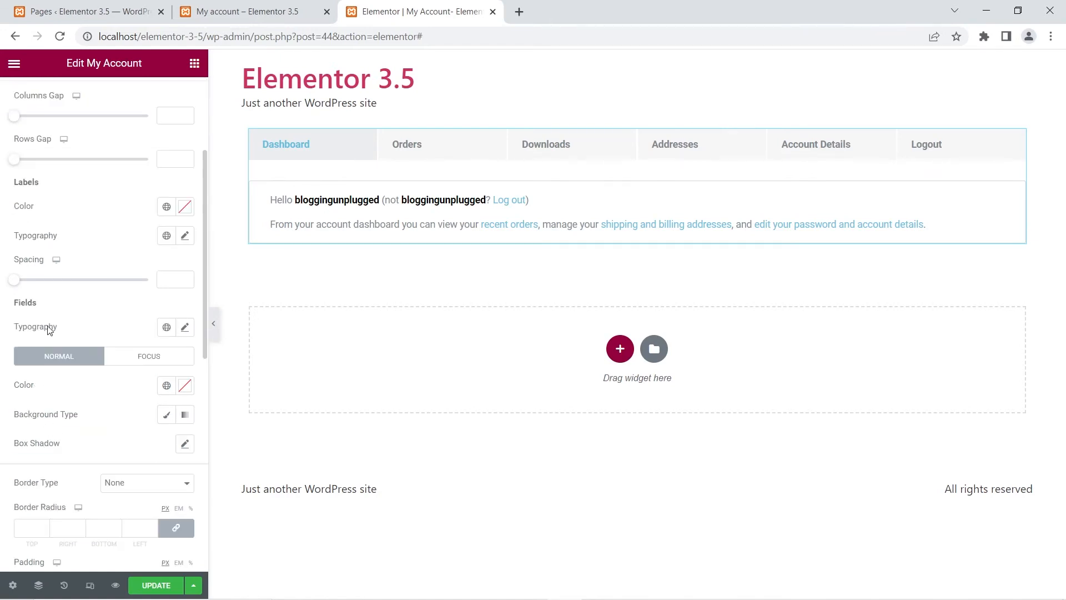
scroll(96, 408, "down", 8)
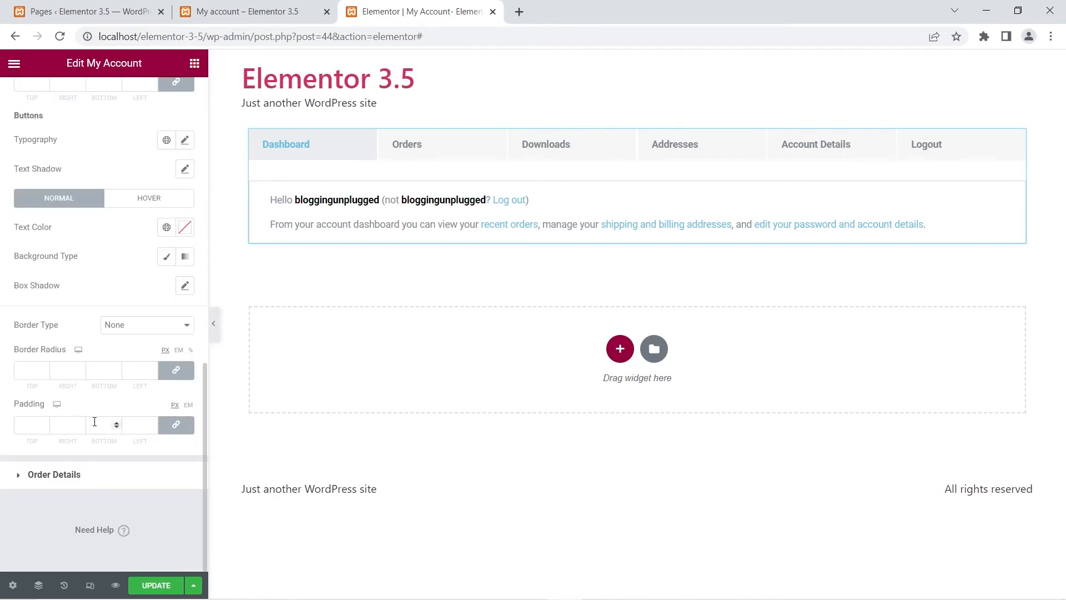
left_click(53, 487)
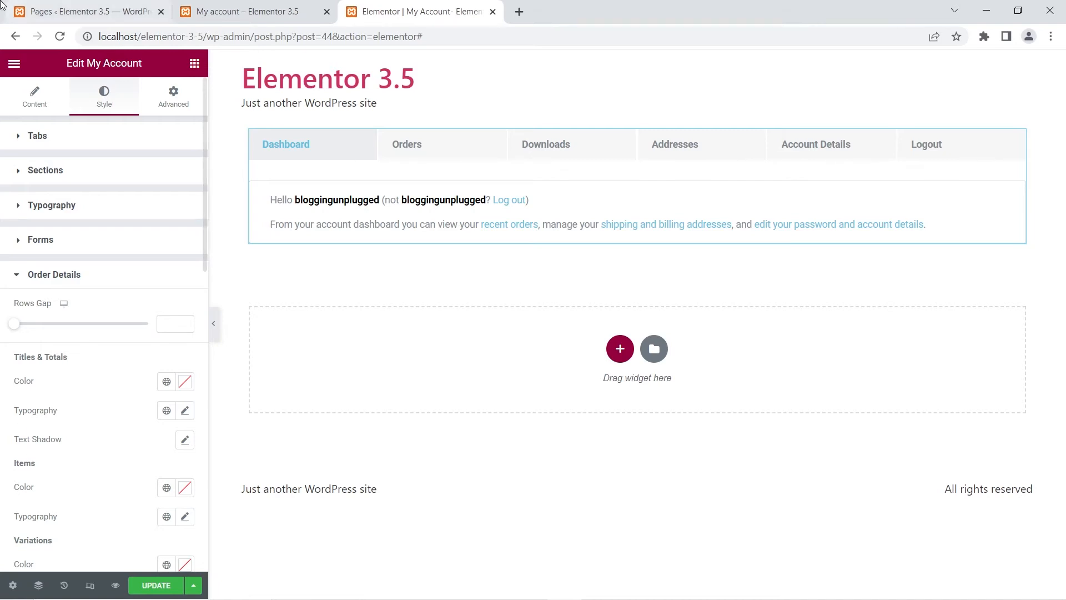
Step: Glance at the live My account page, then update the page, declining to make it the store's my account page
left_click(261, 11)
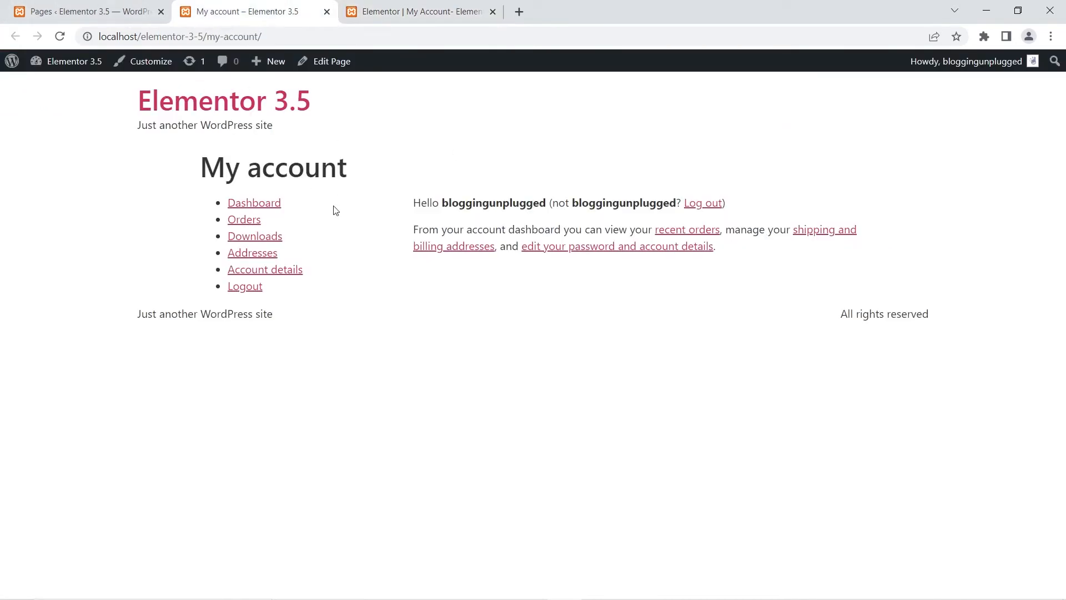
left_click(442, 14)
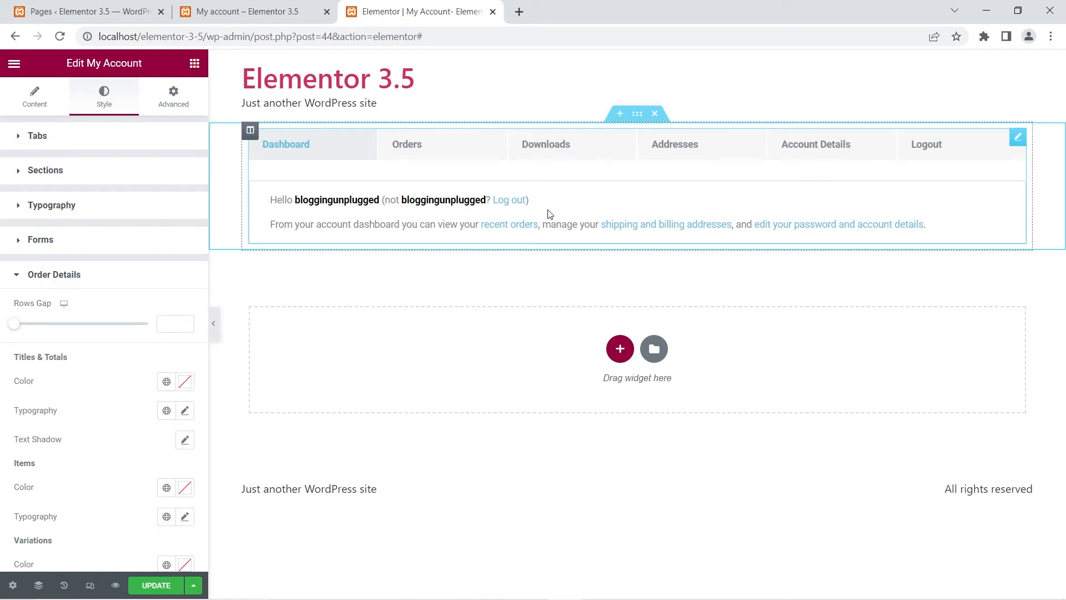
left_click(145, 587)
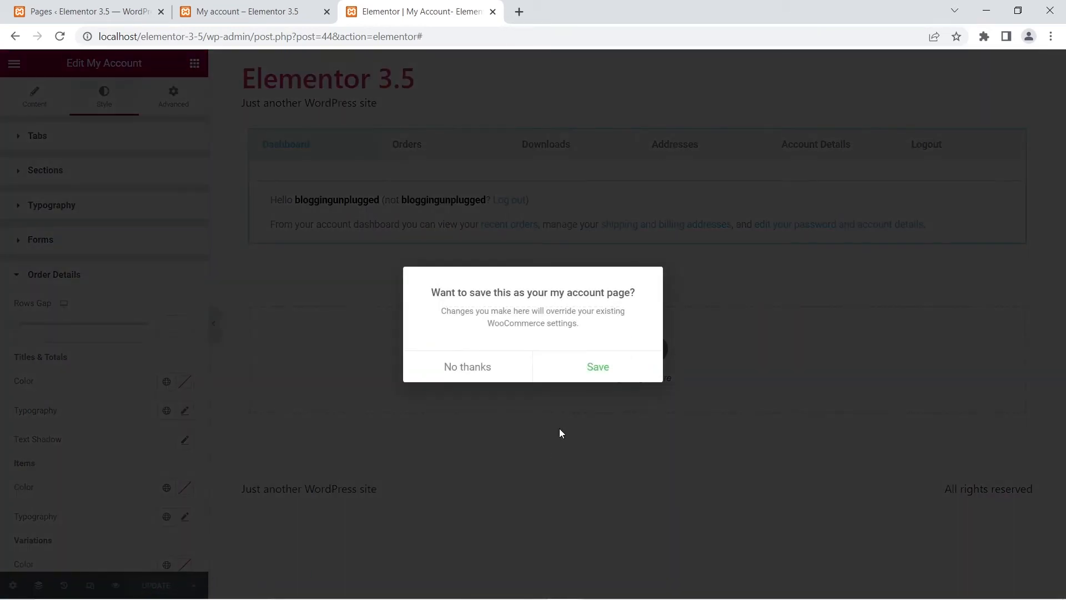
left_click(469, 369)
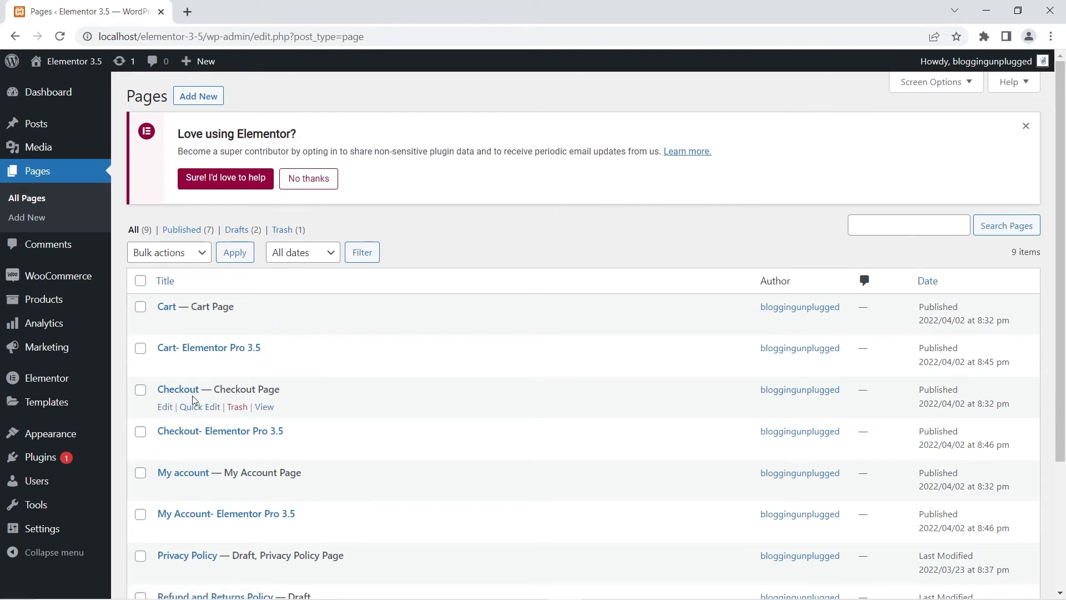
Step: Open the default Checkout page in a new tab and scroll through its layout
right_click(268, 408)
left_click(304, 416)
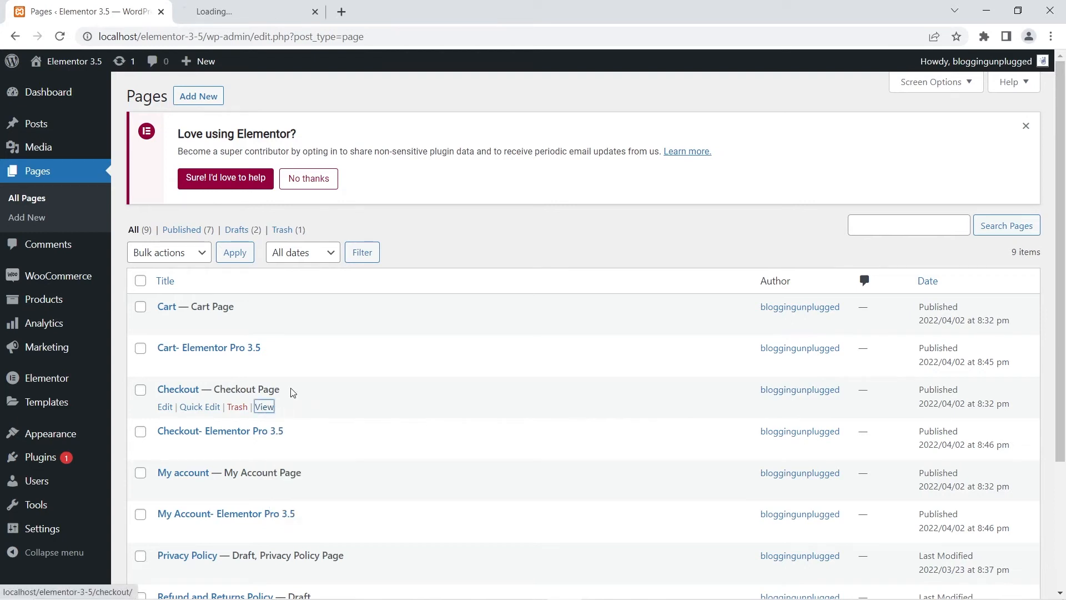
left_click(220, 12)
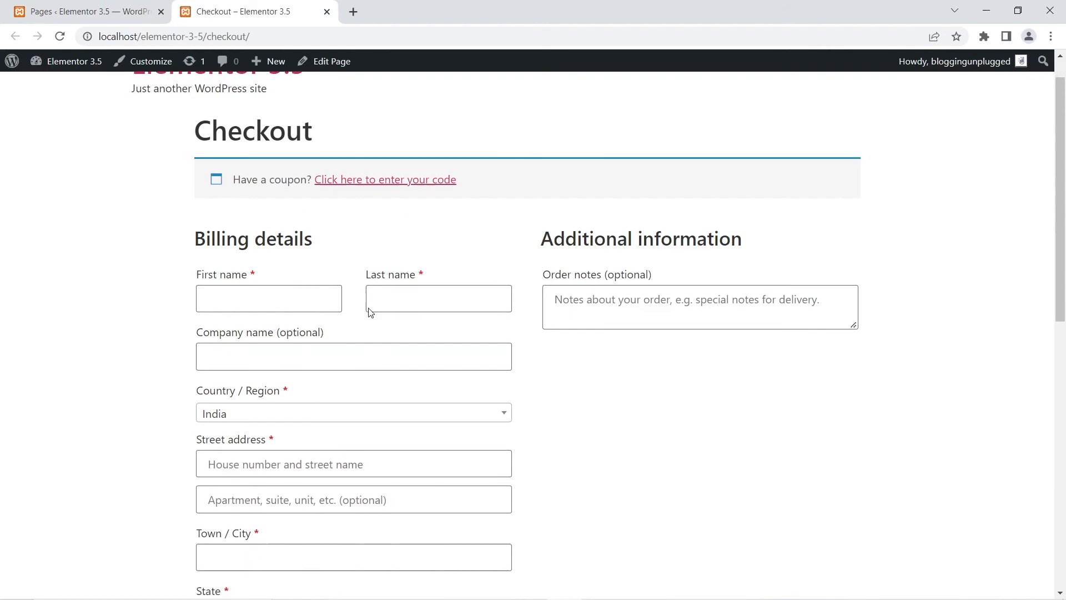
scroll(368, 309, "down", 10)
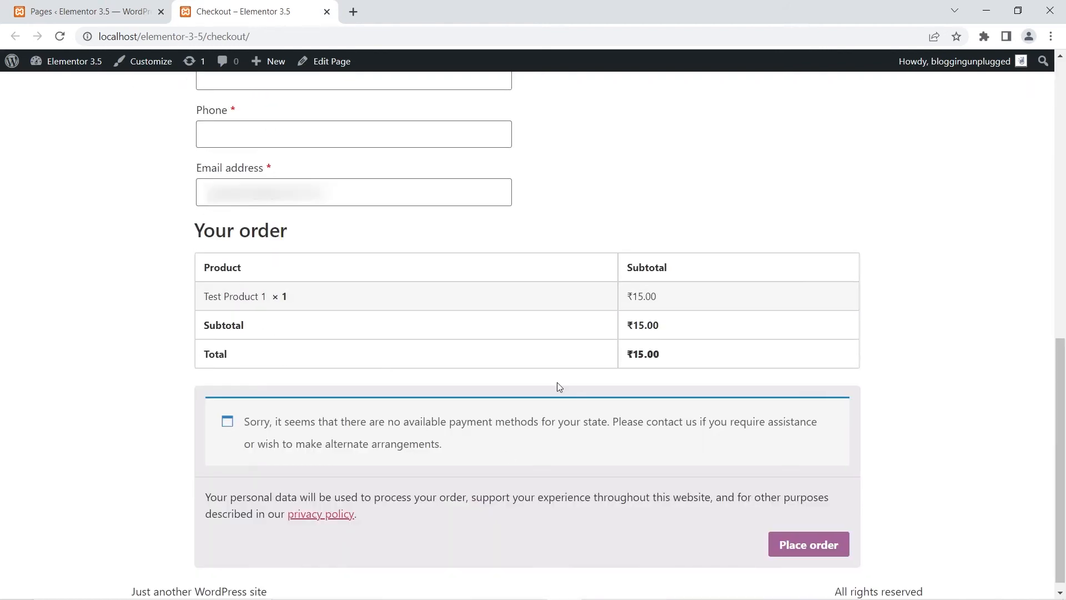
scroll(469, 443, "up", 10)
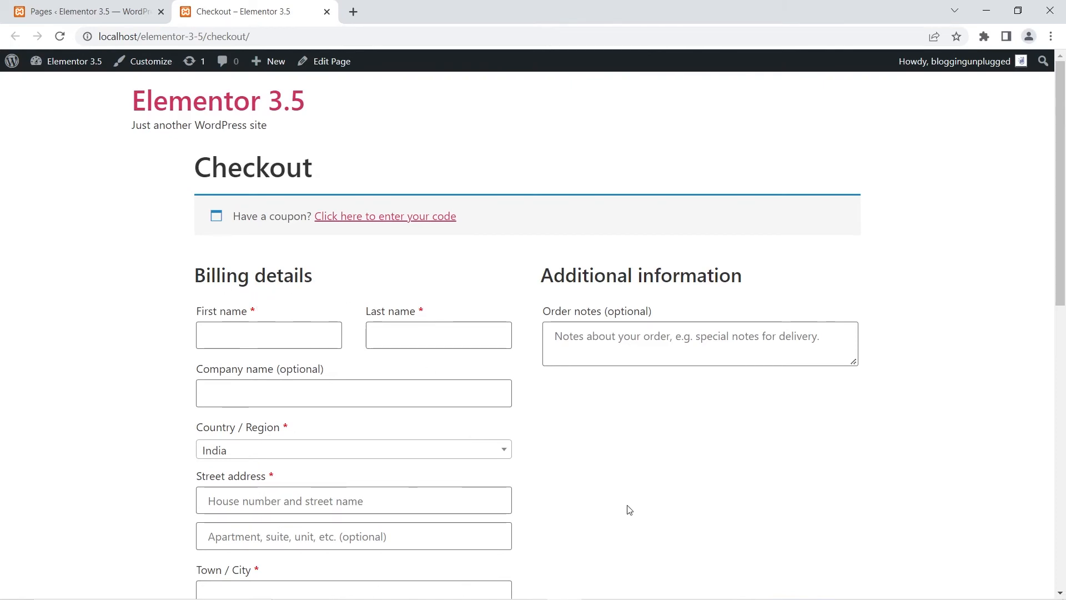
scroll(628, 505, "down", 8)
scroll(485, 505, "down", 3)
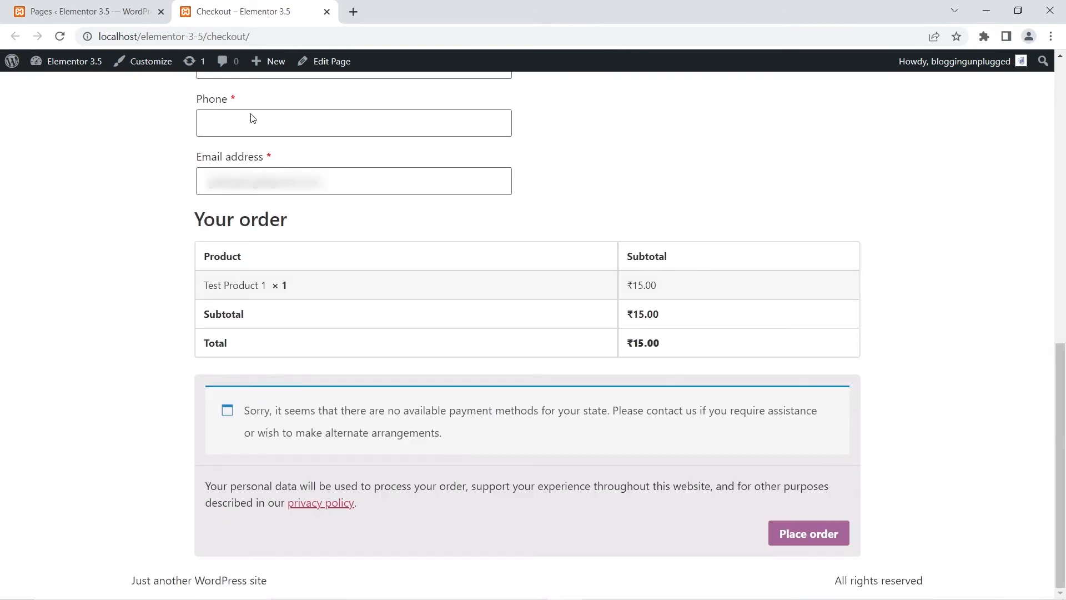
left_click(29, 5)
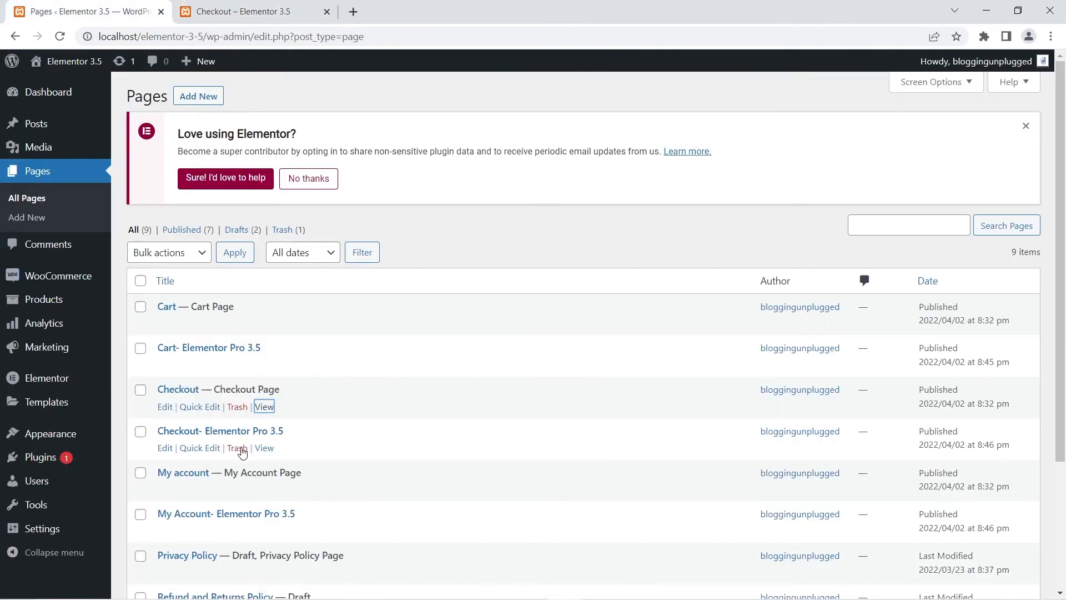
Step: View the Checkout- Elementor Pro 3.5 page in a new tab, then close that tab
right_click(276, 448)
left_click(311, 456)
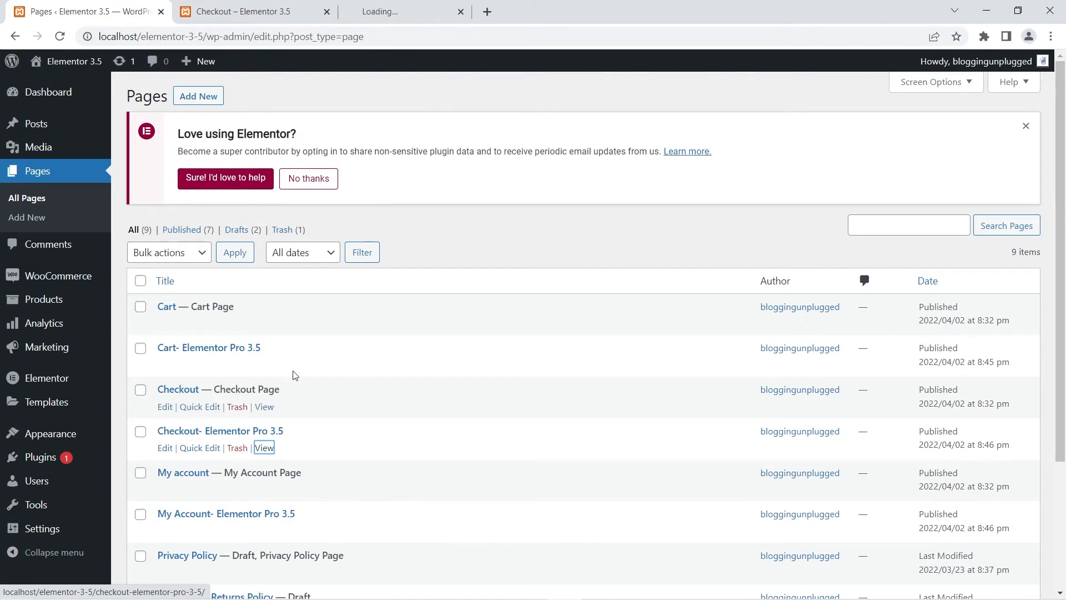
left_click(419, 5)
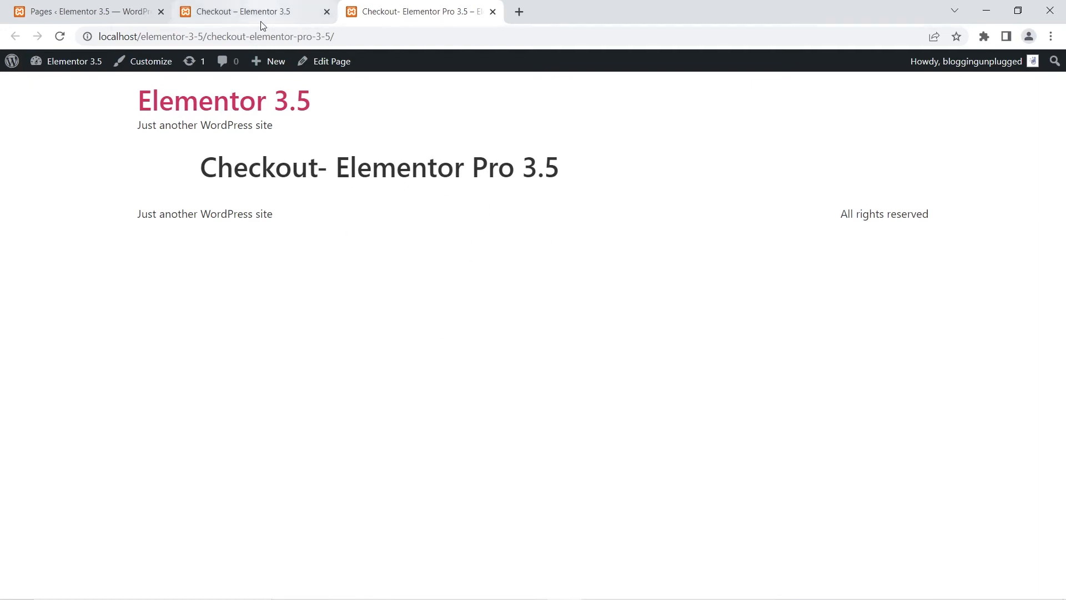
left_click(492, 12)
Step: Open the Checkout- Elementor Pro 3.5 page for editing in a new tab
left_click(72, 11)
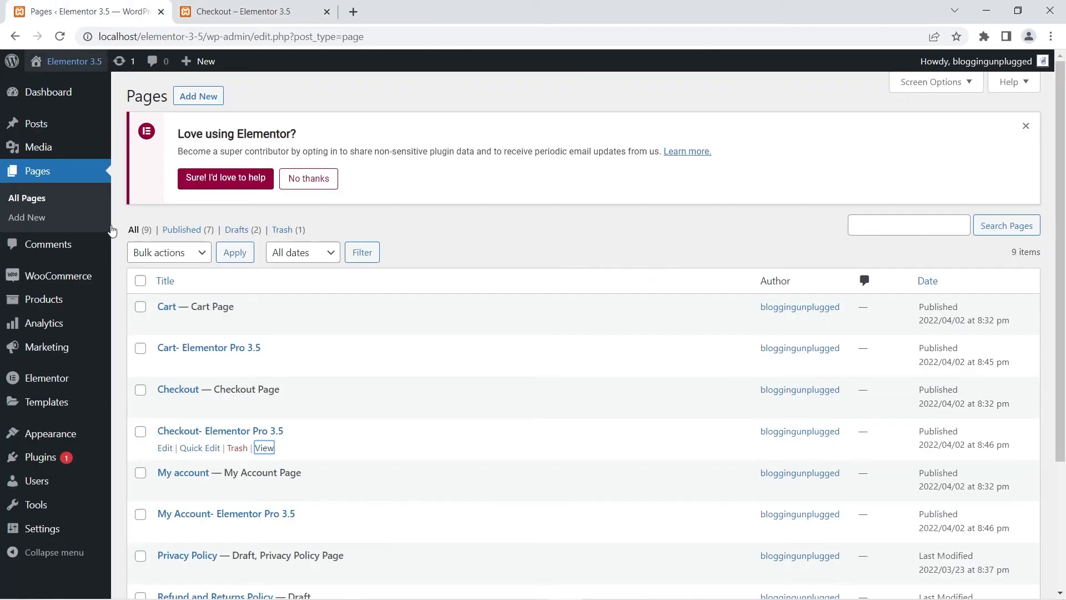
right_click(165, 448)
left_click(200, 457)
key("ctrl+Tab")
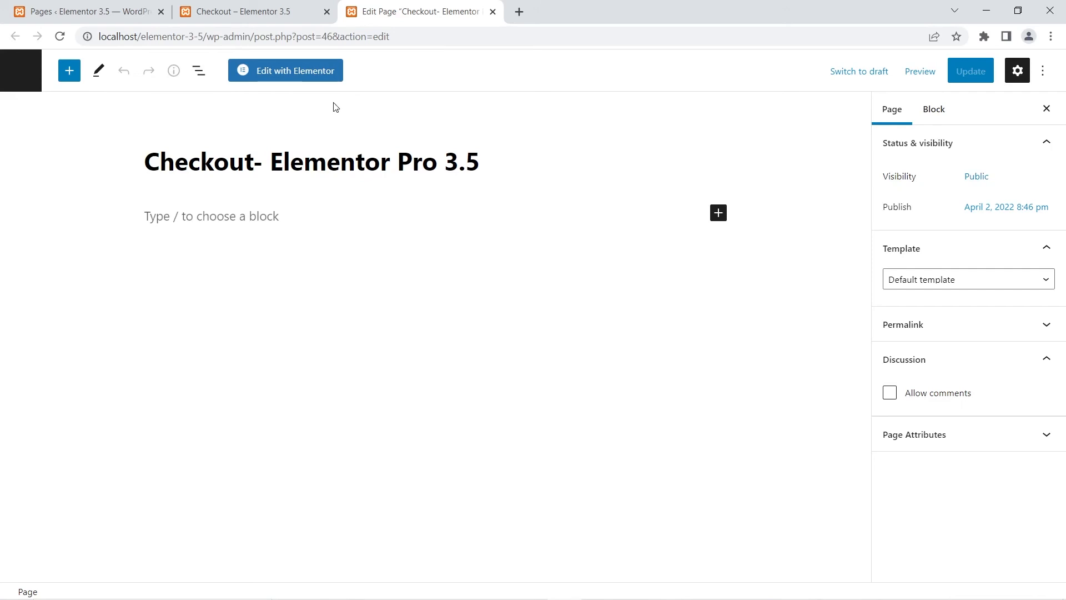
Step: Open the page in Elementor and turn on Hide Title in the page settings
left_click(297, 71)
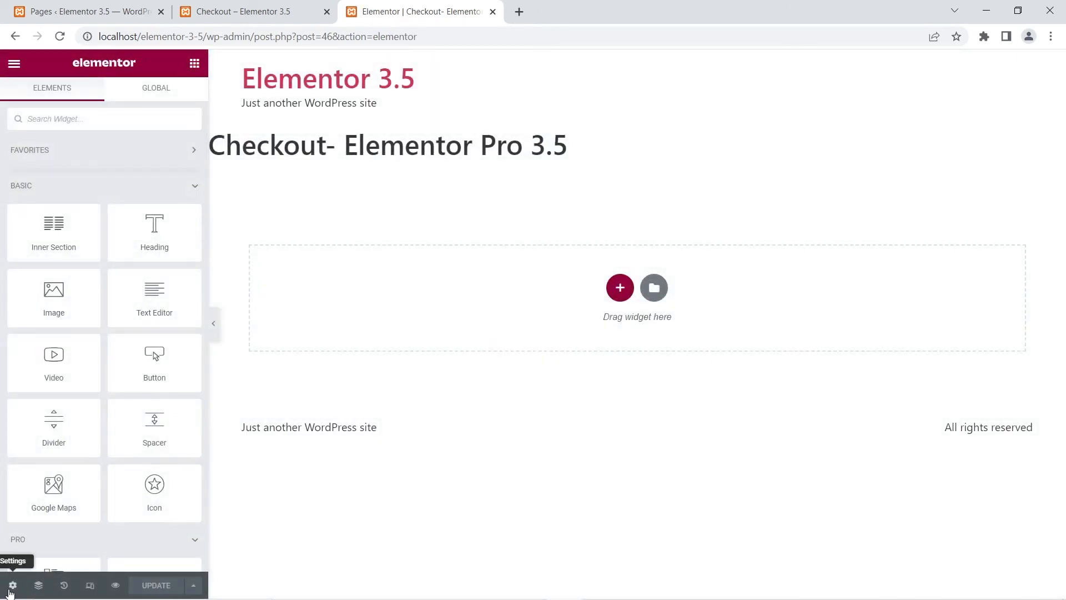
left_click(11, 589)
left_click(178, 347)
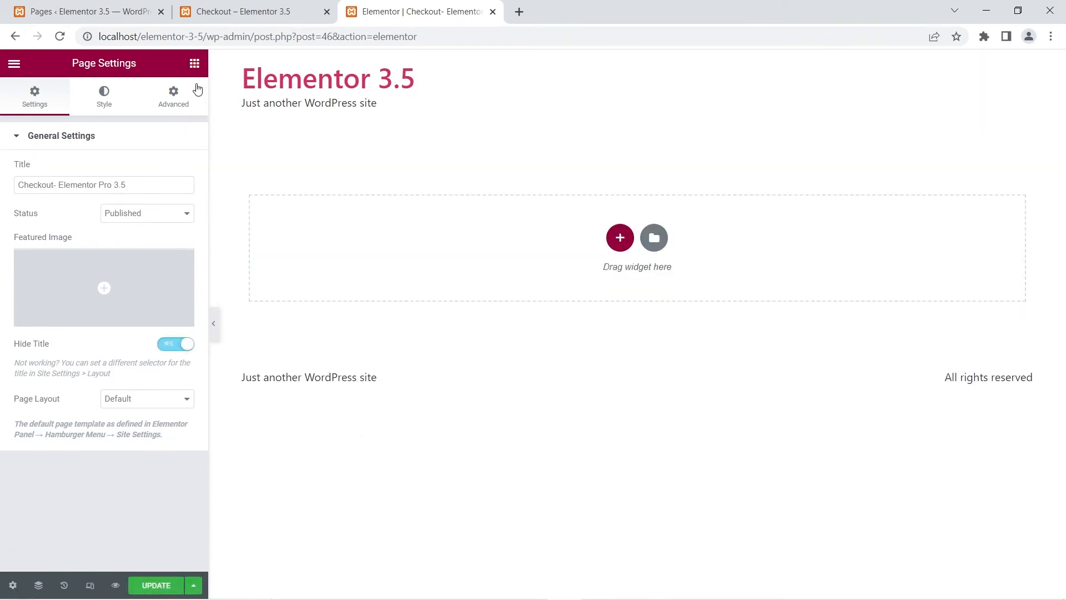
left_click(194, 64)
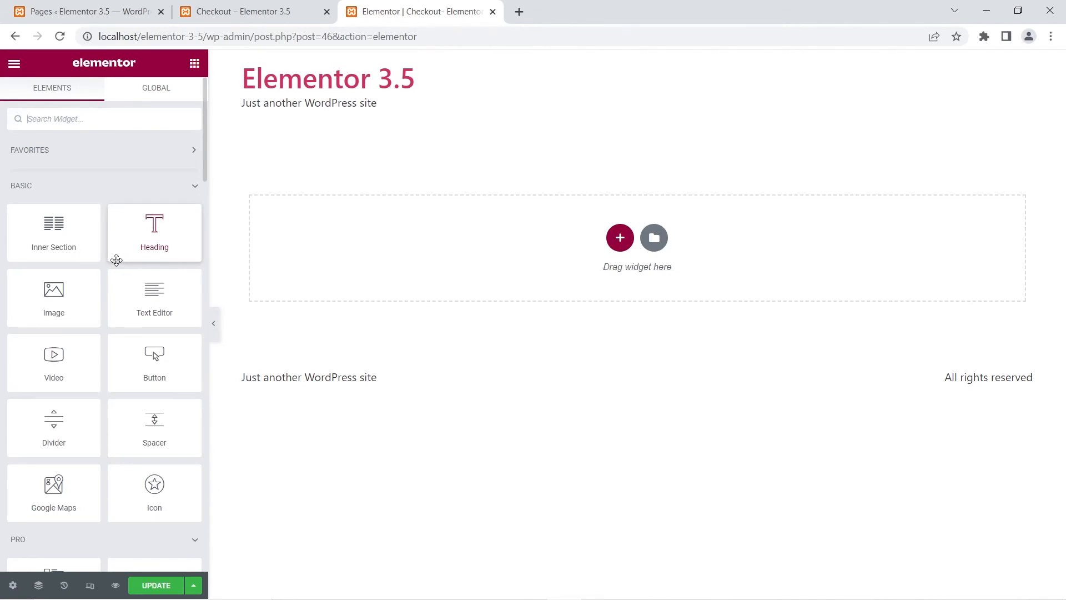
Step: Add the WooCommerce Checkout widget to the empty page section
scroll(97, 292, "down", 10)
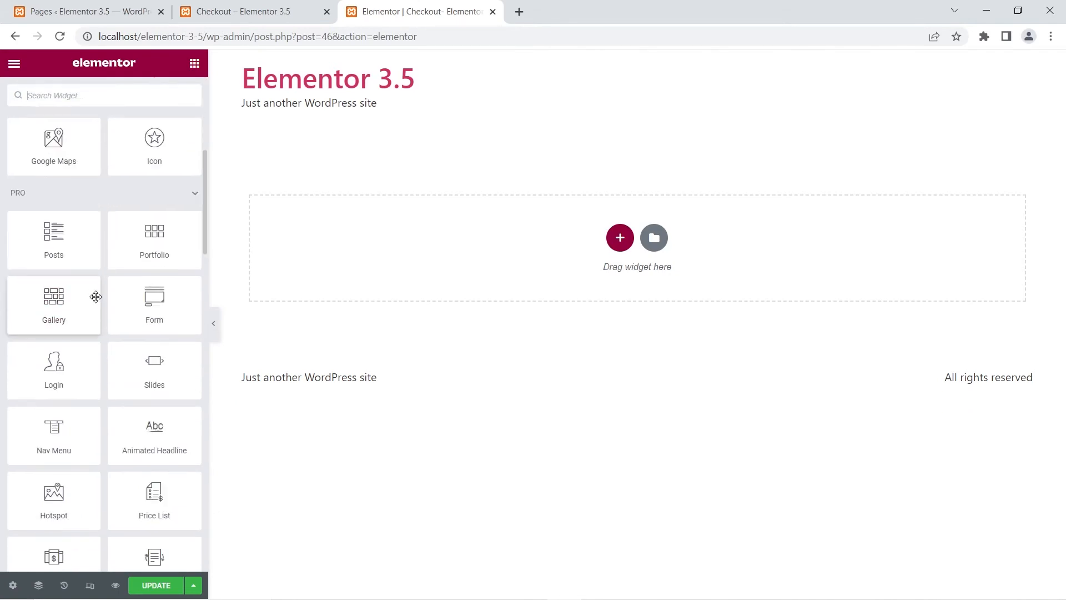
scroll(95, 300, "down", 10)
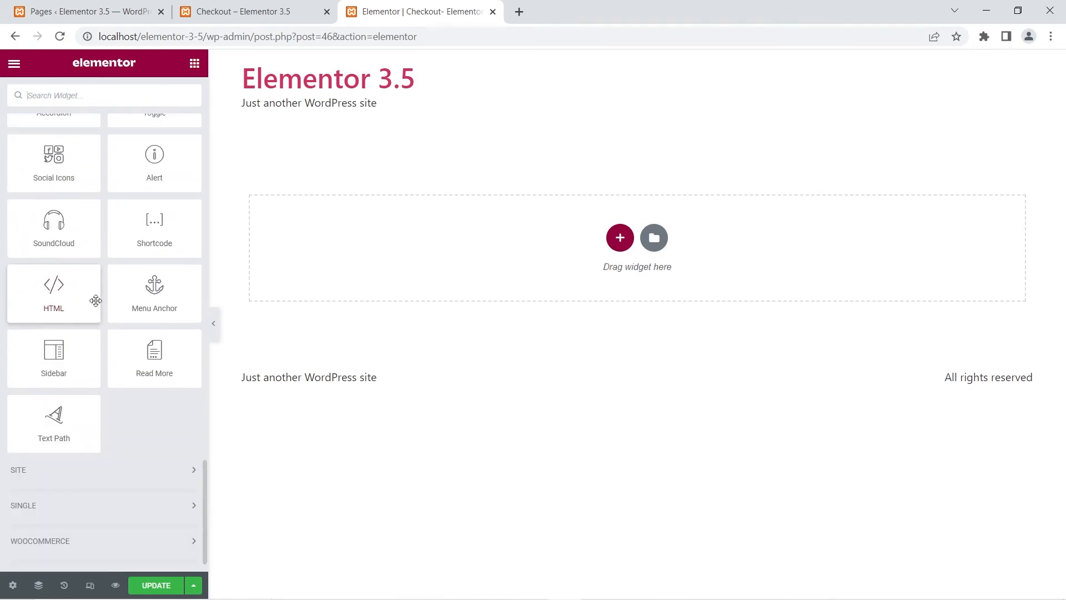
left_click(73, 511)
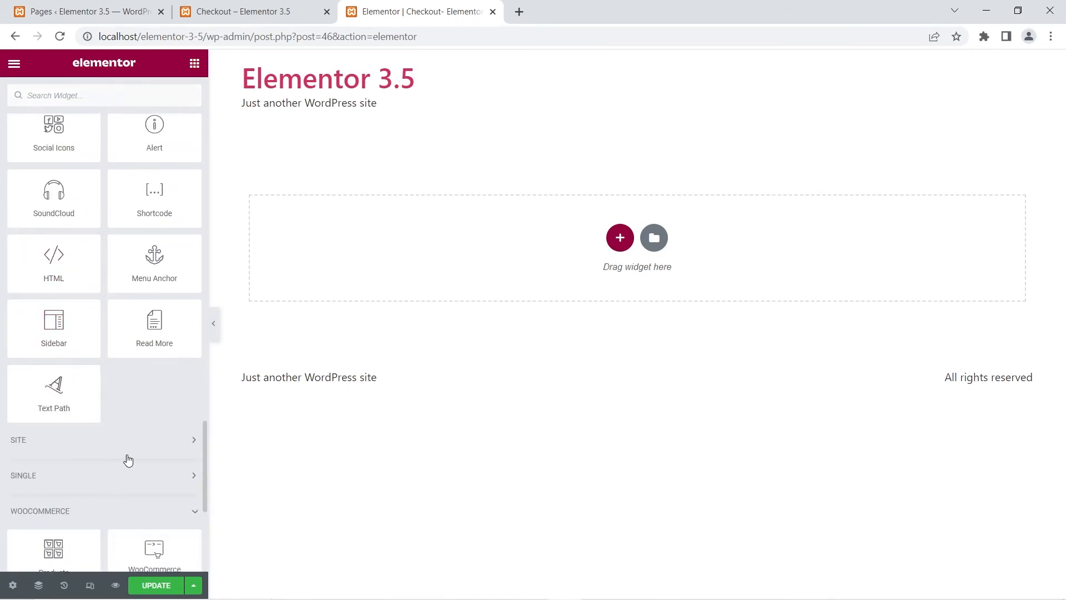
scroll(126, 455, "down", 5)
scroll(127, 454, "down", 1)
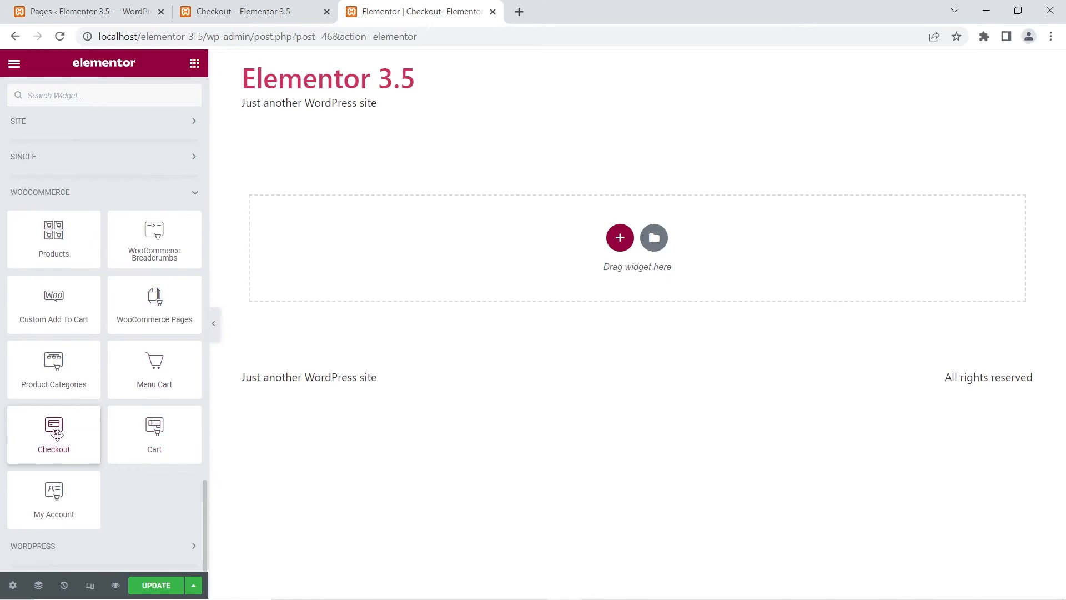
left_click_drag(49, 436, 546, 240)
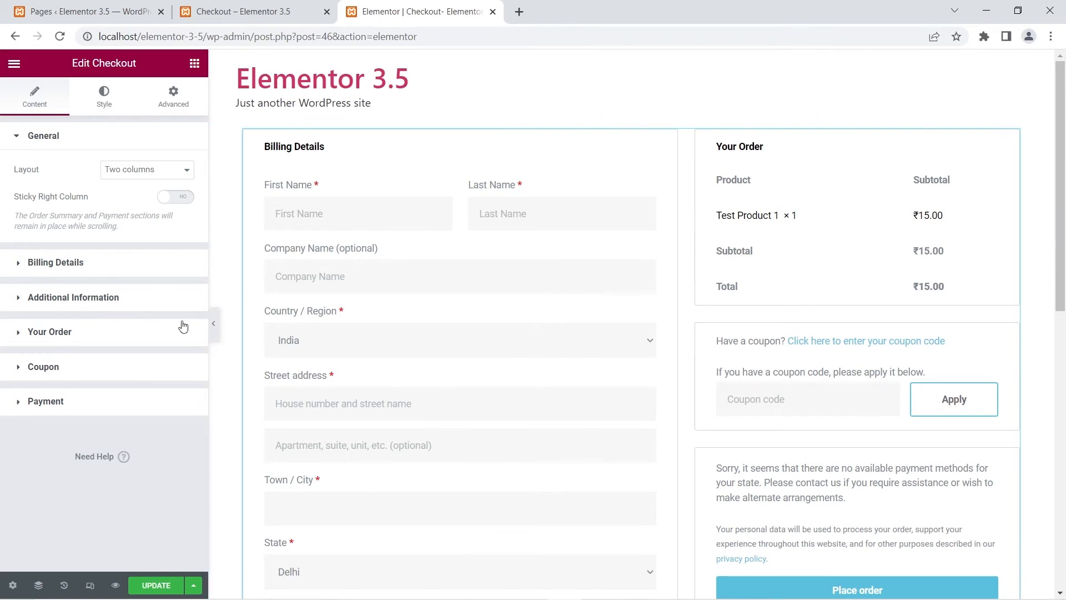
Step: Compare the Checkout widget preview with the default Checkout page in the other tab
left_click(214, 325)
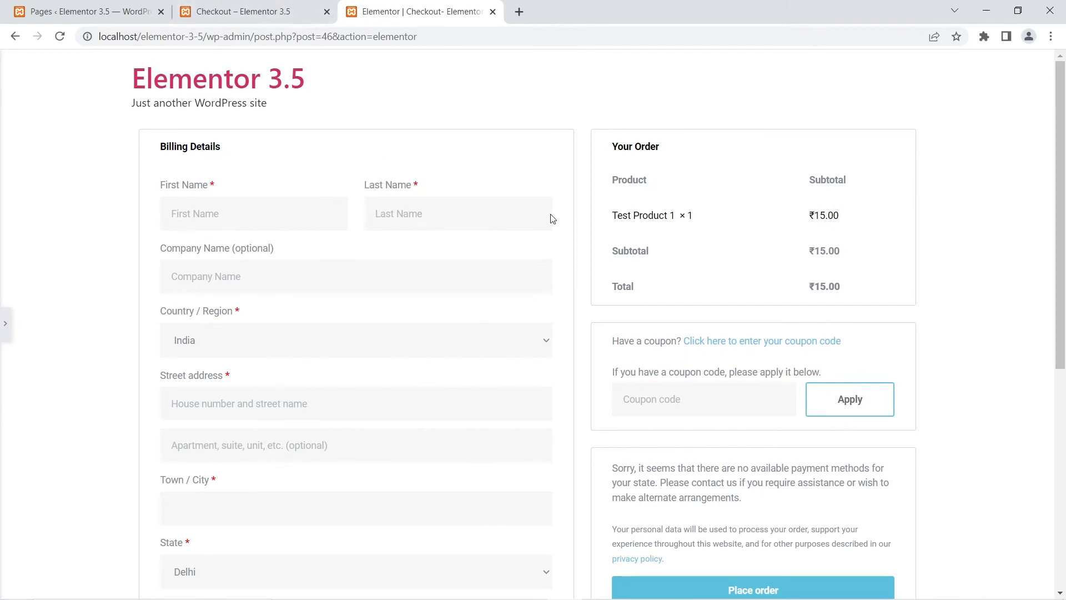
left_click(211, 7)
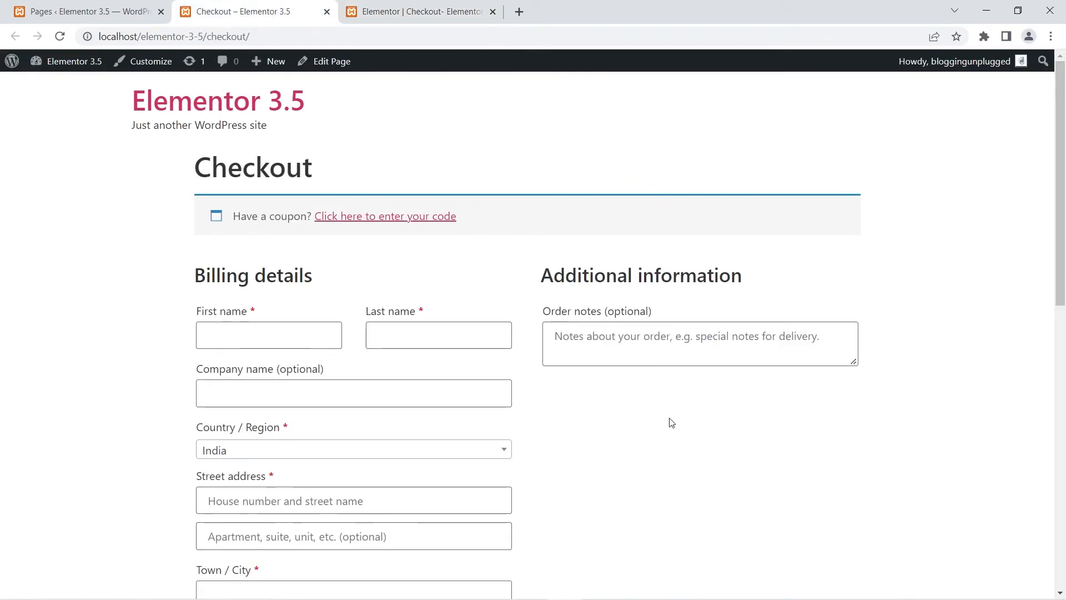
scroll(610, 399, "down", 3)
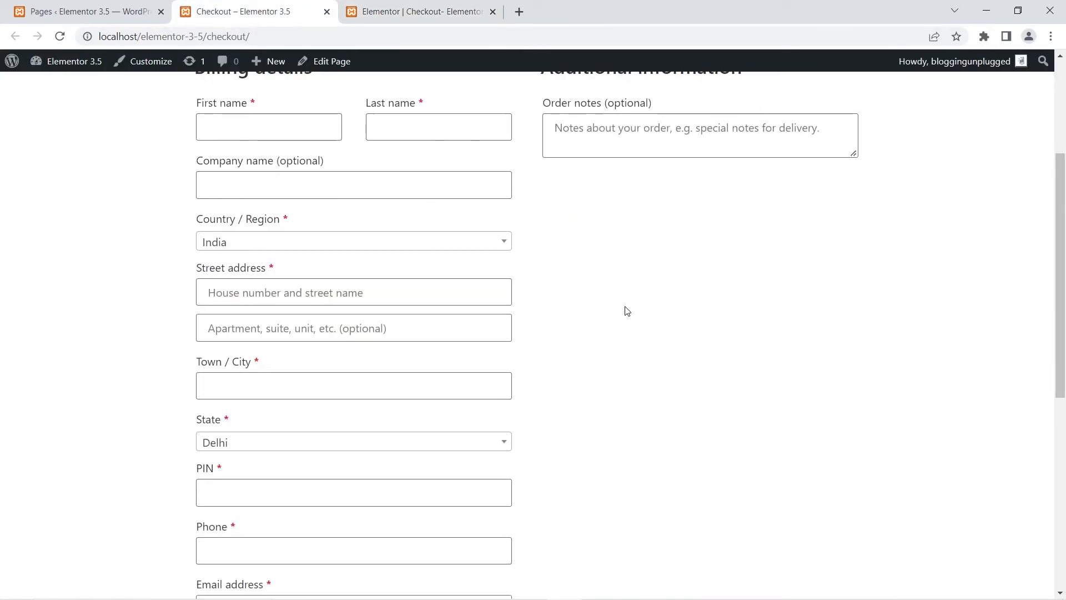
left_click(412, 16)
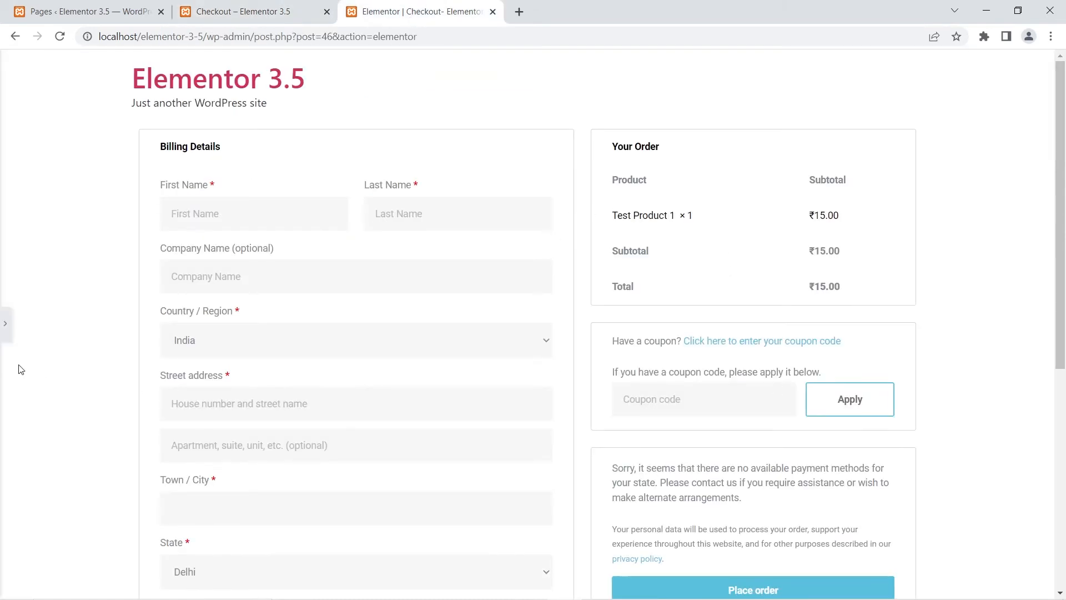
left_click(5, 323)
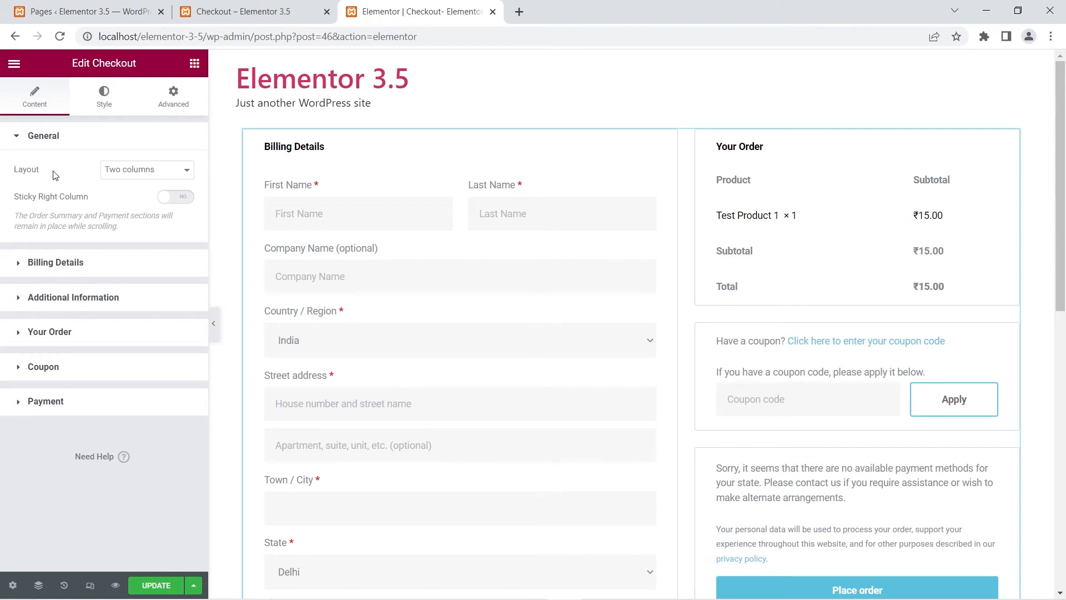
Step: Try the One column layout and the Sticky Right Column option, then restore Two columns with sticky off
left_click(121, 175)
left_click(119, 194)
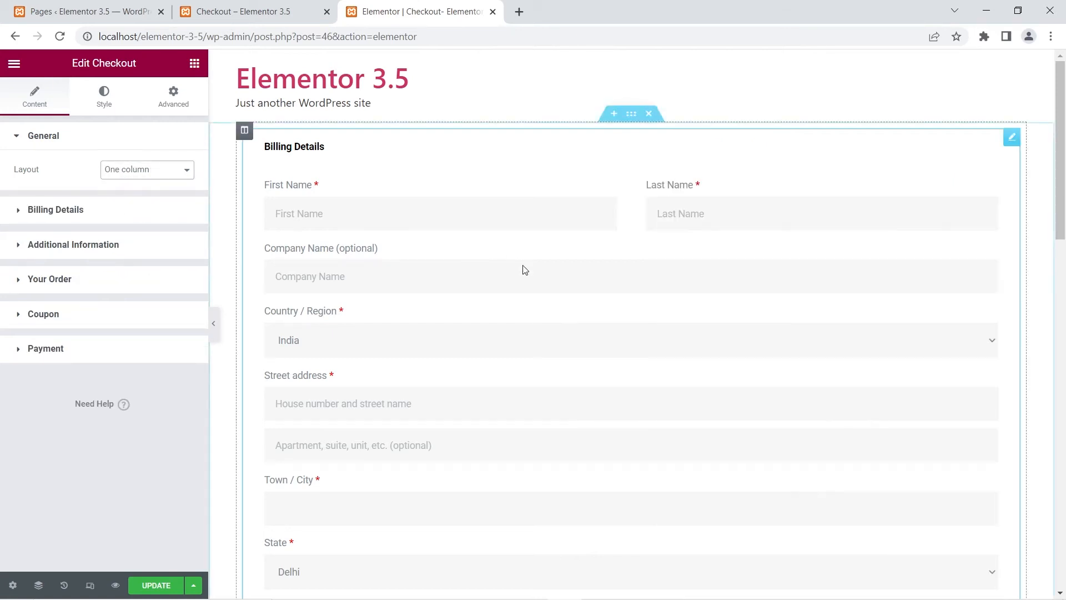
scroll(525, 270, "down", 15)
scroll(417, 271, "up", 7)
left_click(136, 171)
left_click(144, 187)
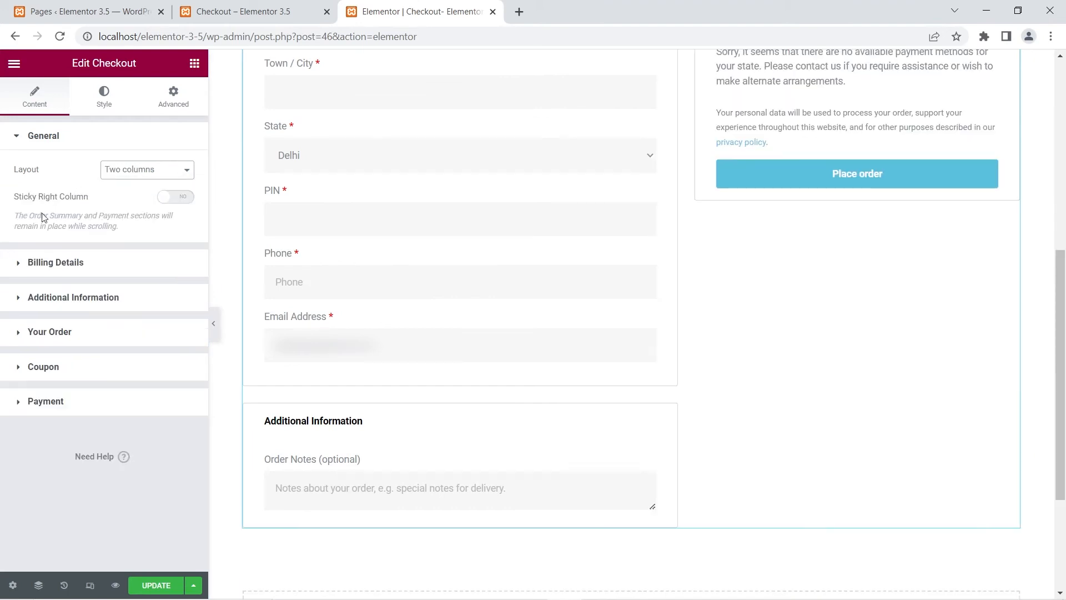
left_click(176, 198)
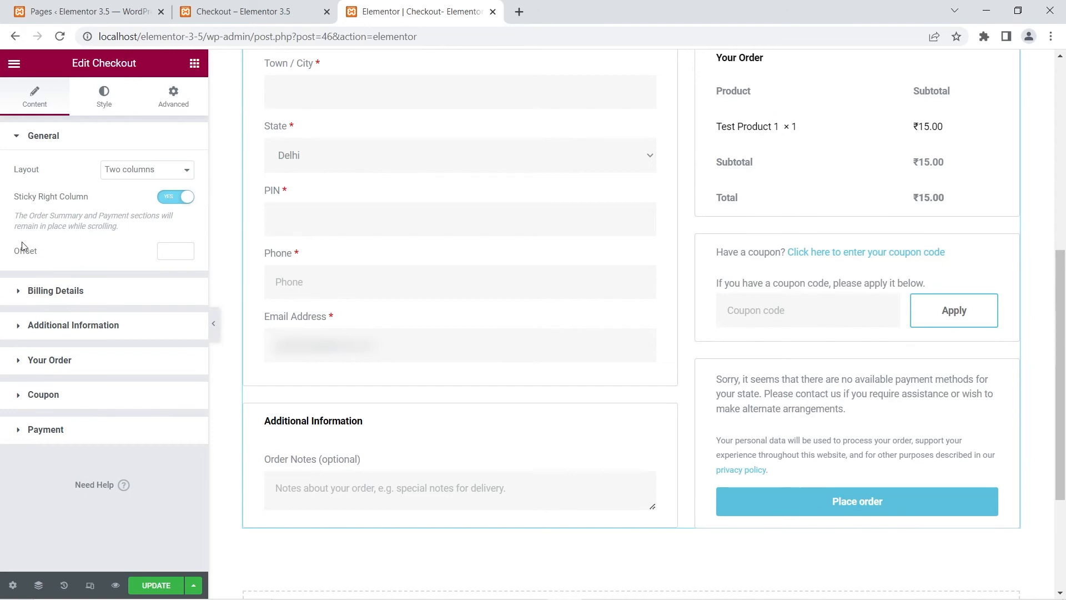
left_click(177, 198)
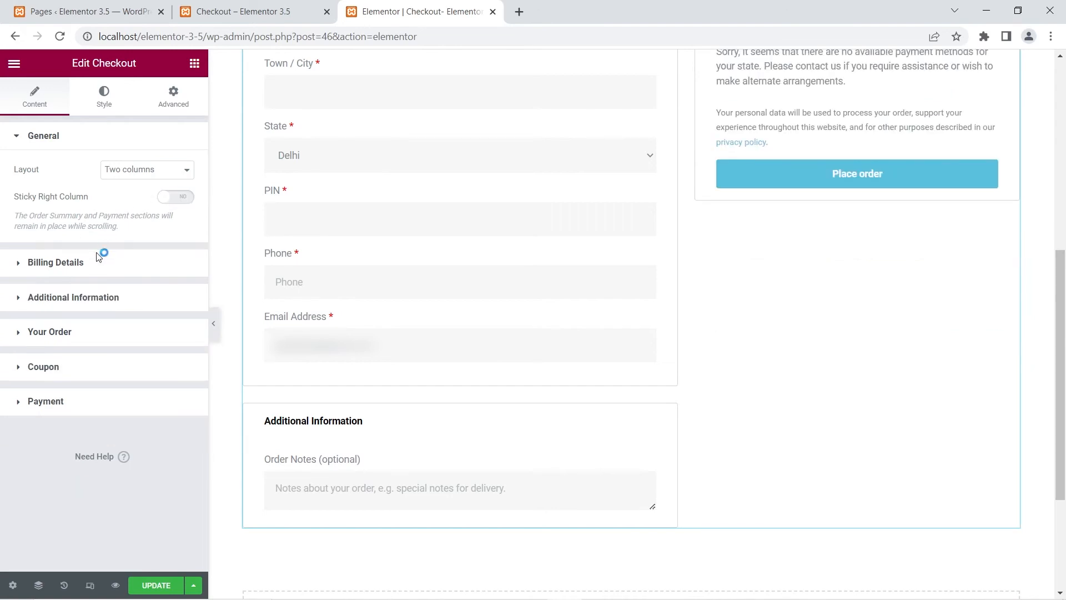
Step: Examine the Billing Details section title and its form items, opening First Name, Phone and Email Address
left_click(16, 268)
scroll(393, 327, "up", 8)
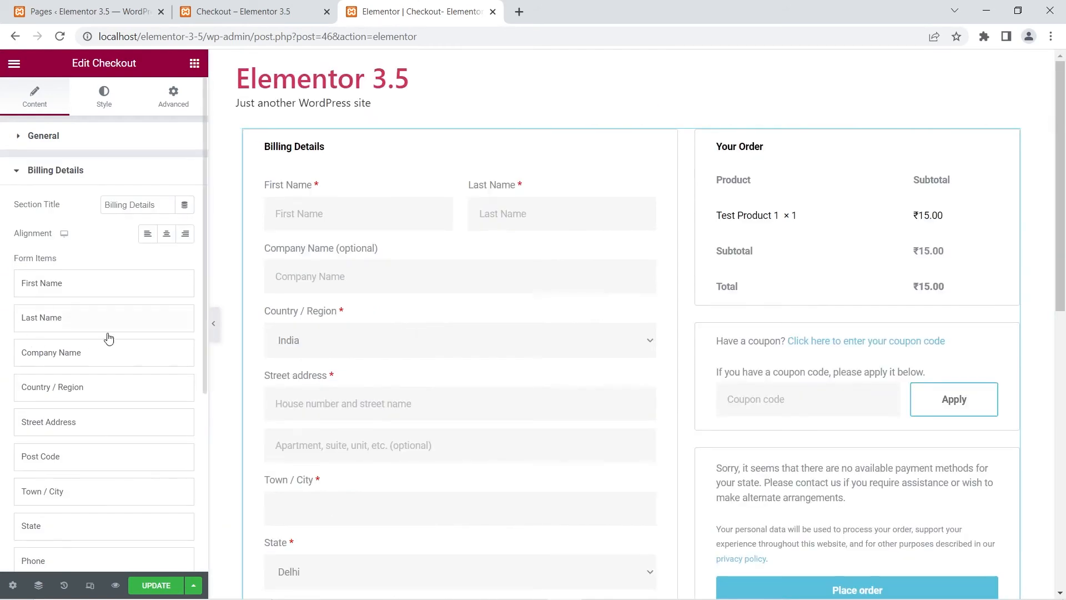
triple_click(136, 208)
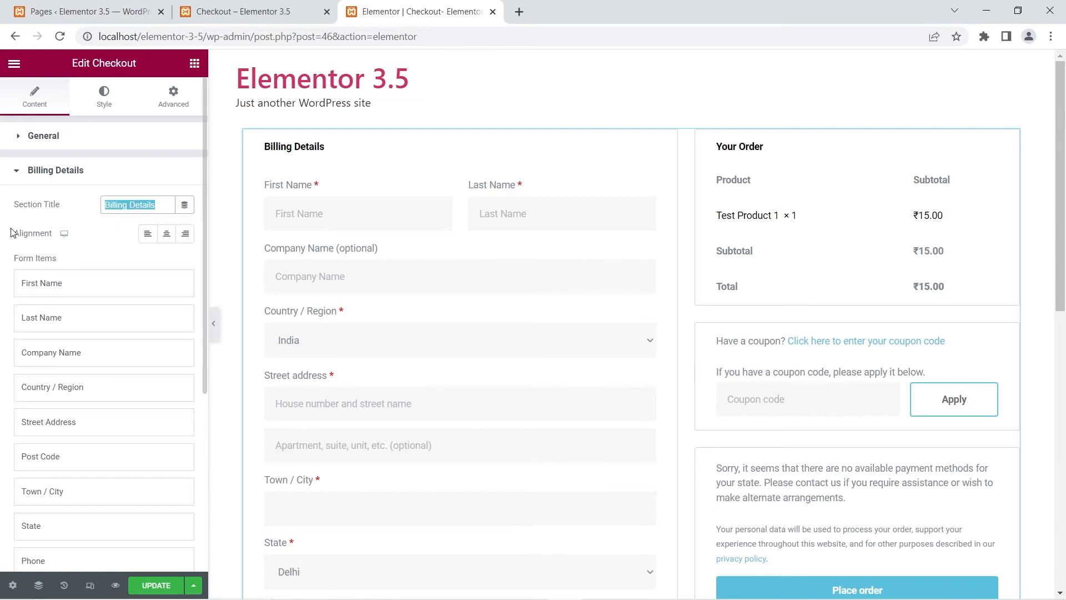
left_click(110, 243)
left_click(83, 285)
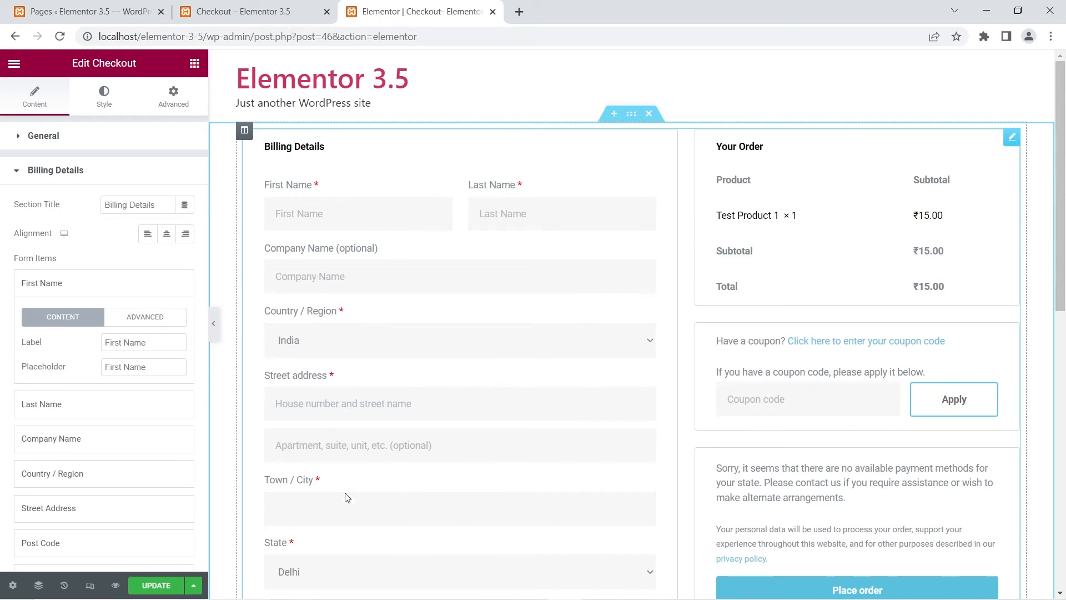
scroll(344, 496, "down", 5)
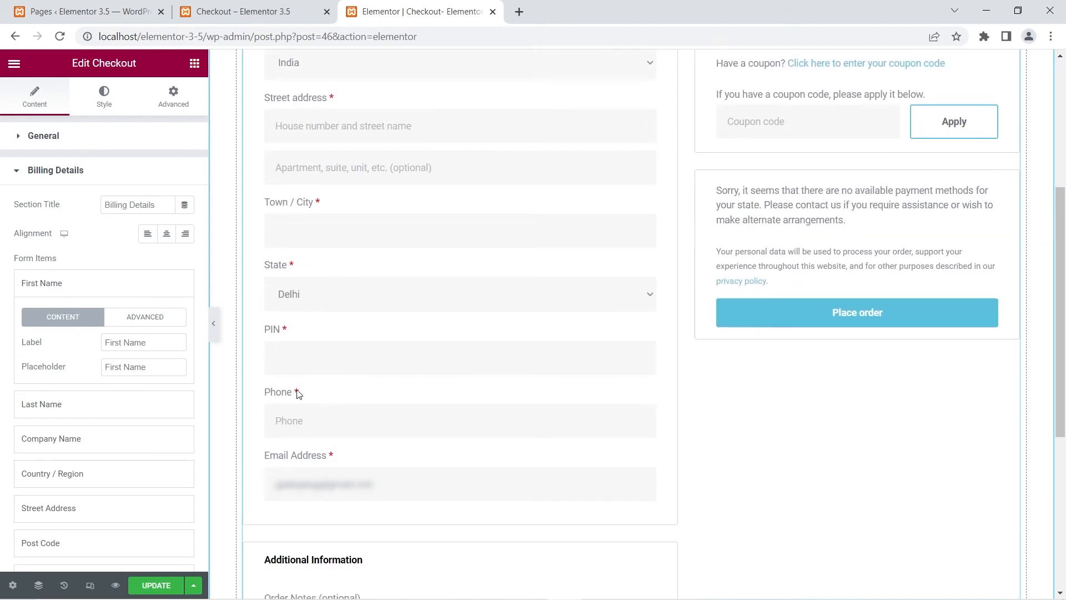
left_click(68, 283)
scroll(61, 500, "down", 2)
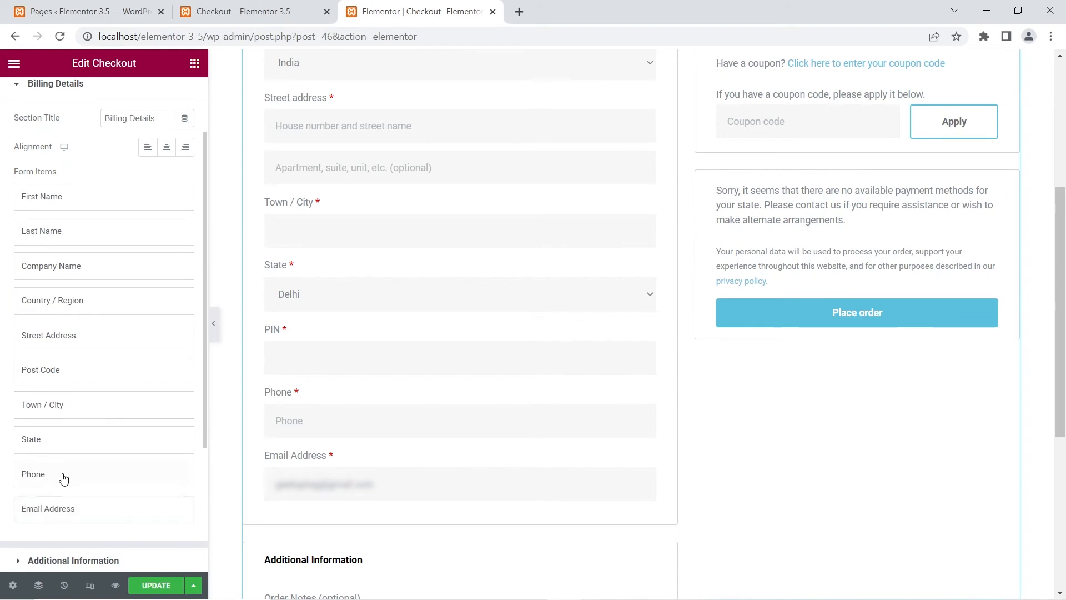
left_click(65, 467)
scroll(66, 463, "down", 4)
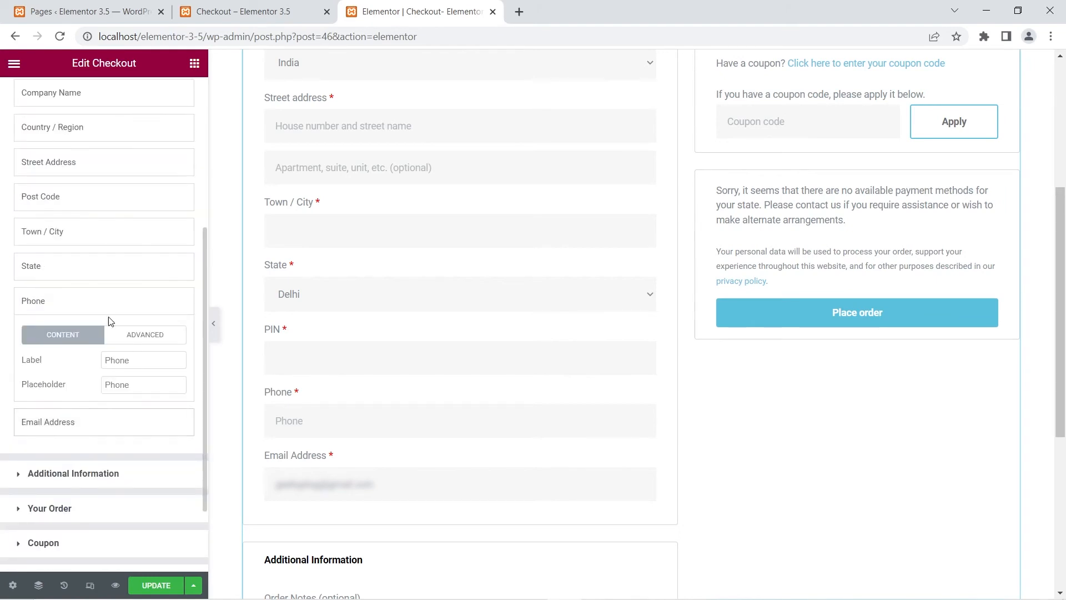
left_click(93, 423)
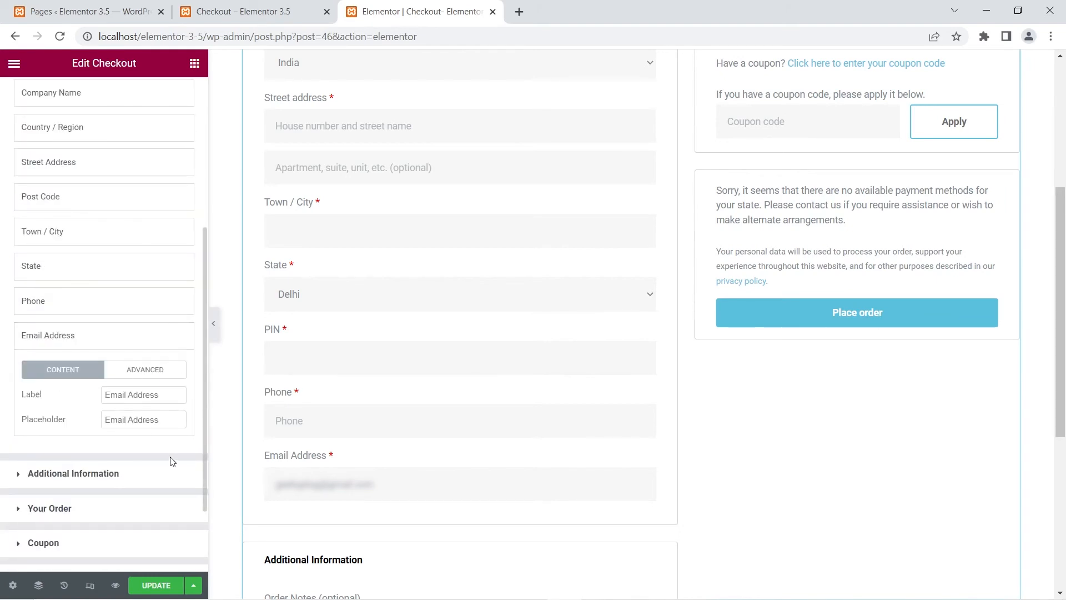
left_click(64, 338)
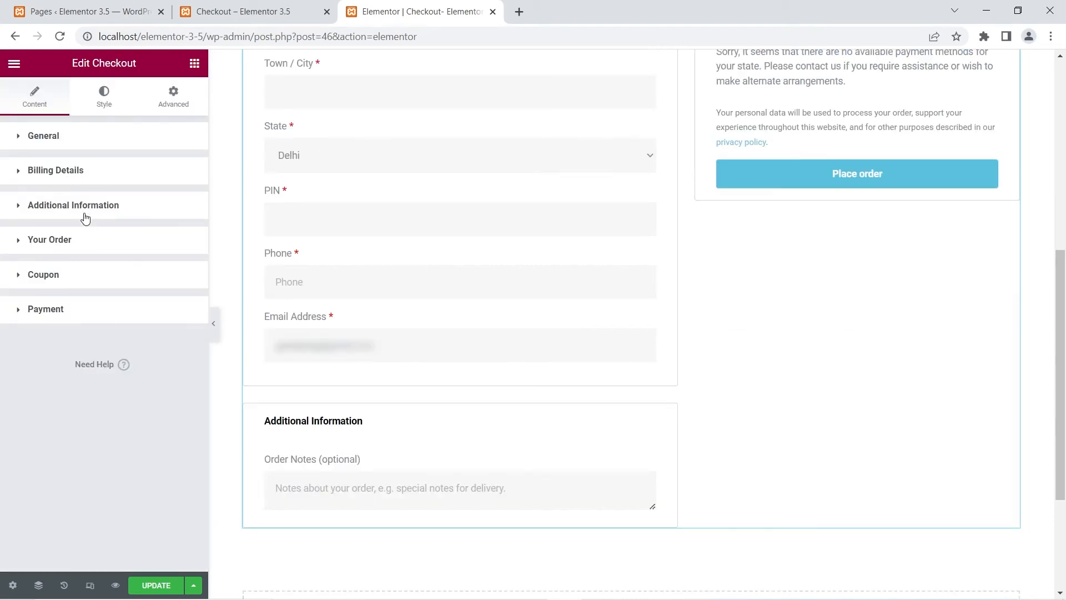
Step: Hide and re-show the Additional Information section, and inspect its Order Notes item
left_click(19, 210)
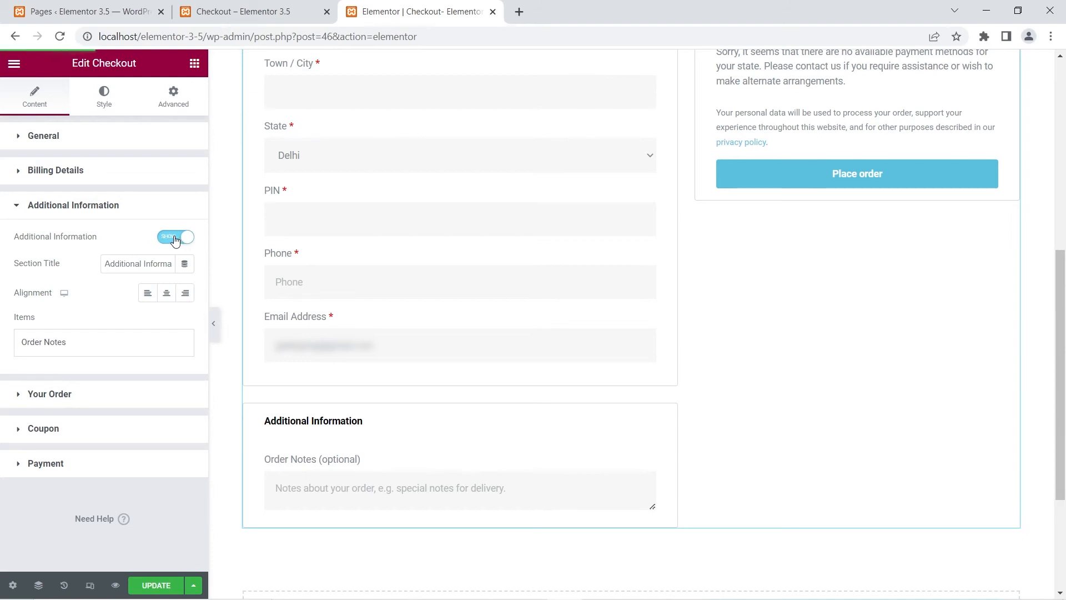
left_click(175, 237)
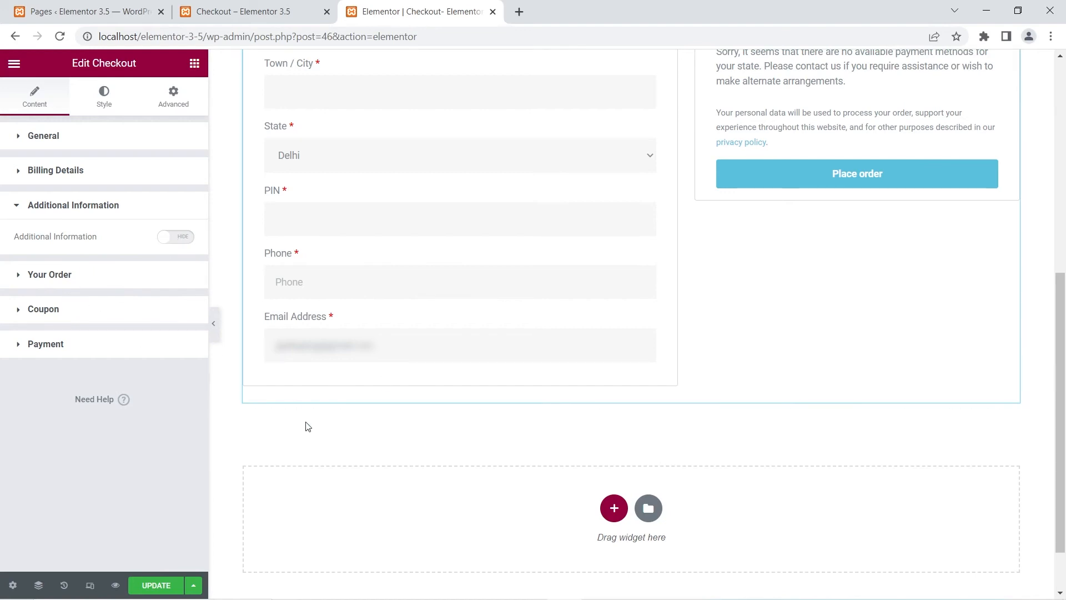
left_click(186, 241)
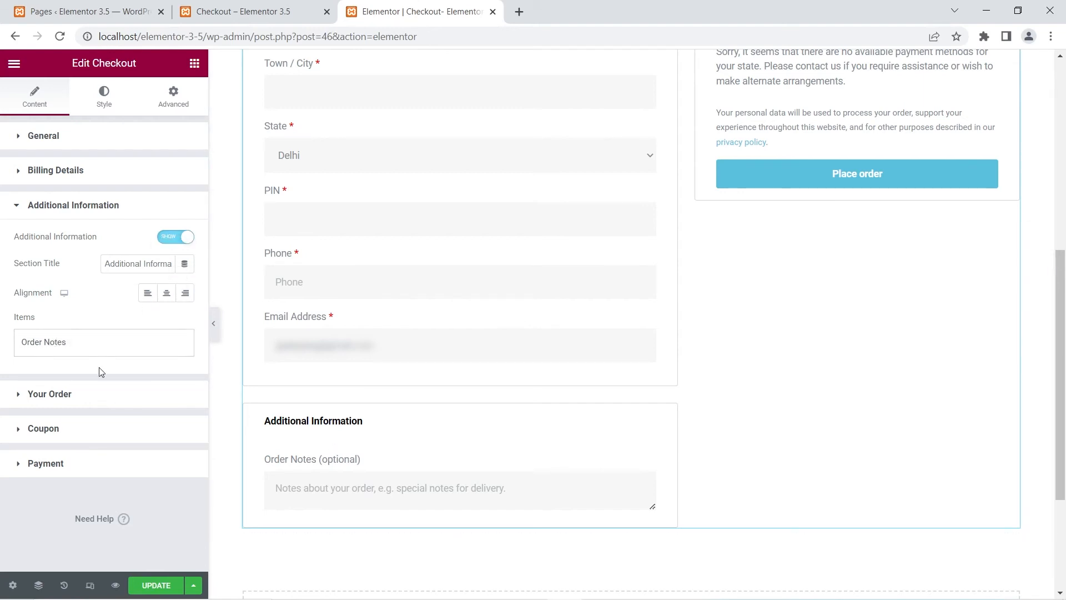
left_click(54, 343)
left_click(78, 208)
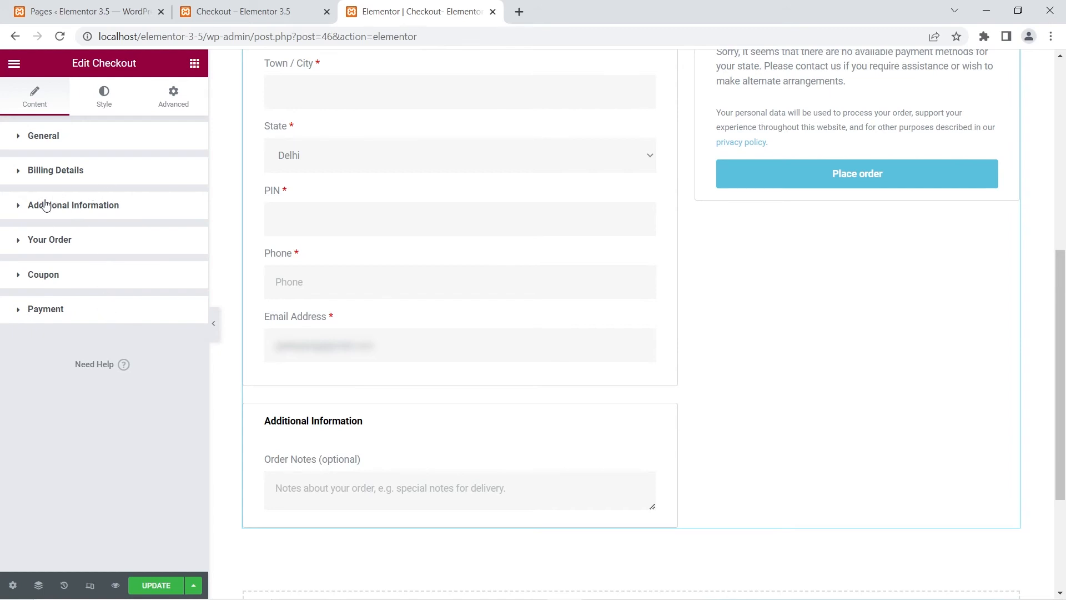
Step: Review the Your Order, Coupon and Payment section settings of the Checkout widget
left_click(49, 242)
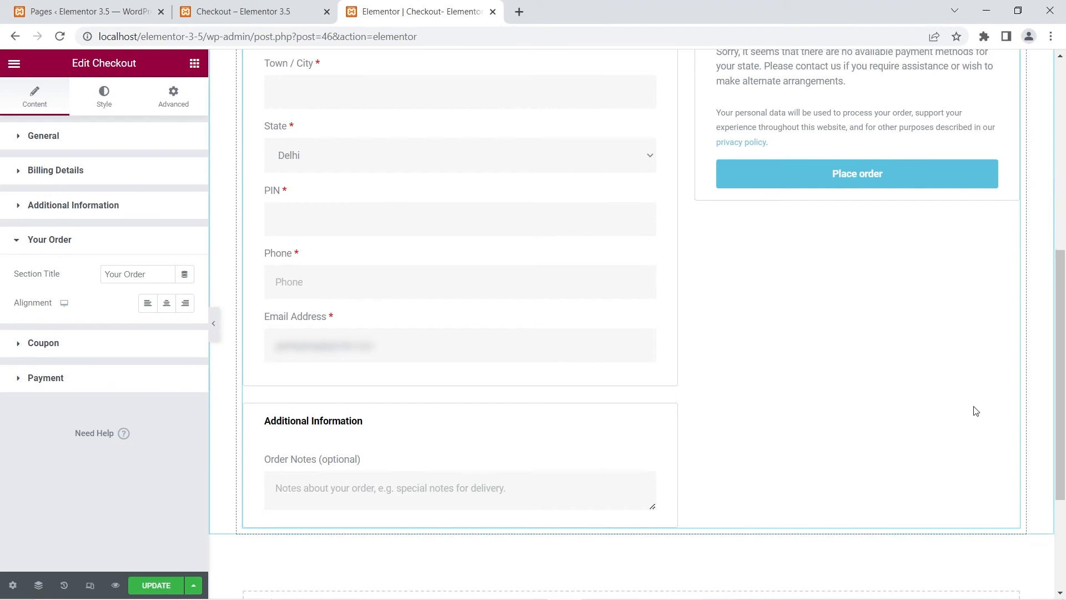
scroll(976, 411, "up", 2)
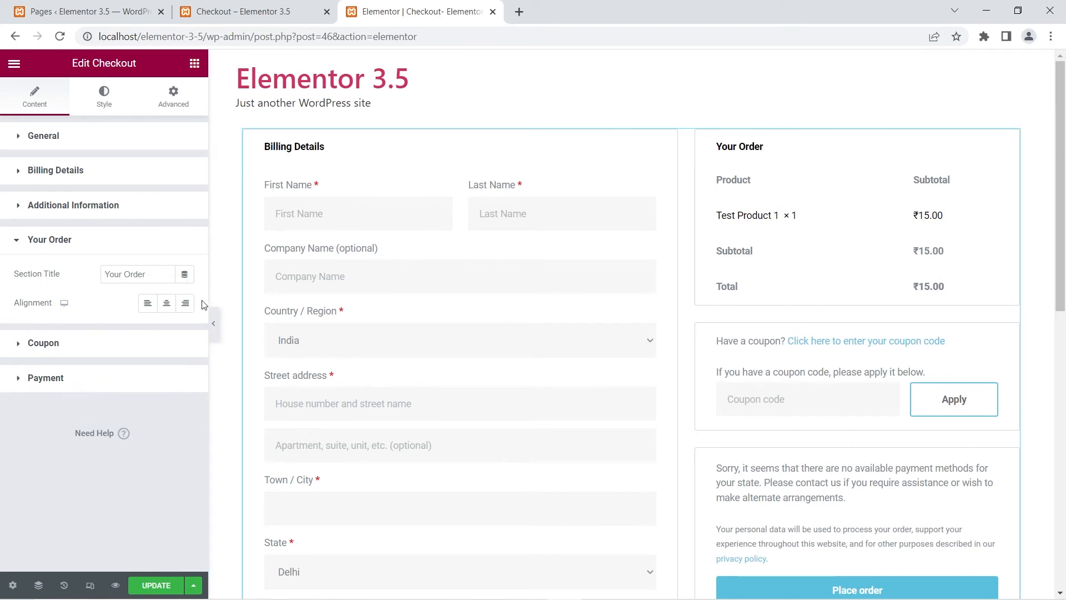
left_click(46, 342)
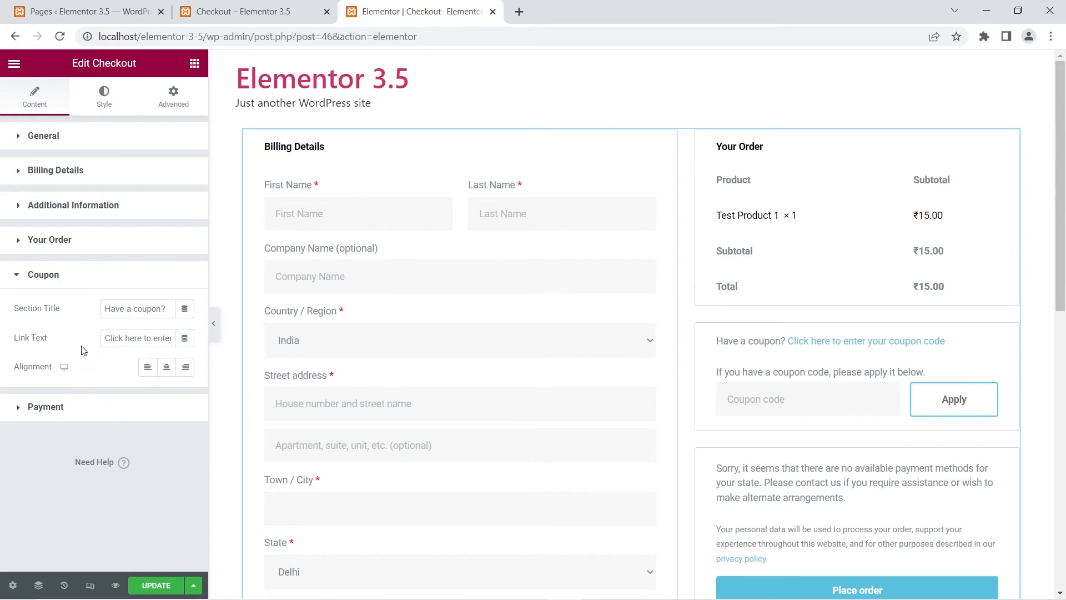
left_click(80, 283)
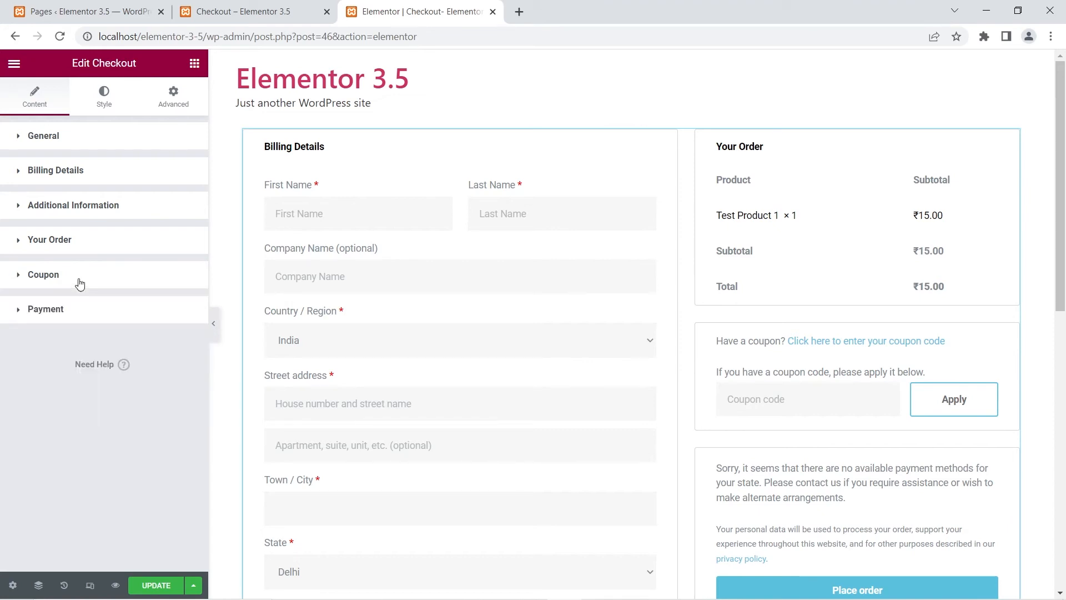
left_click(70, 319)
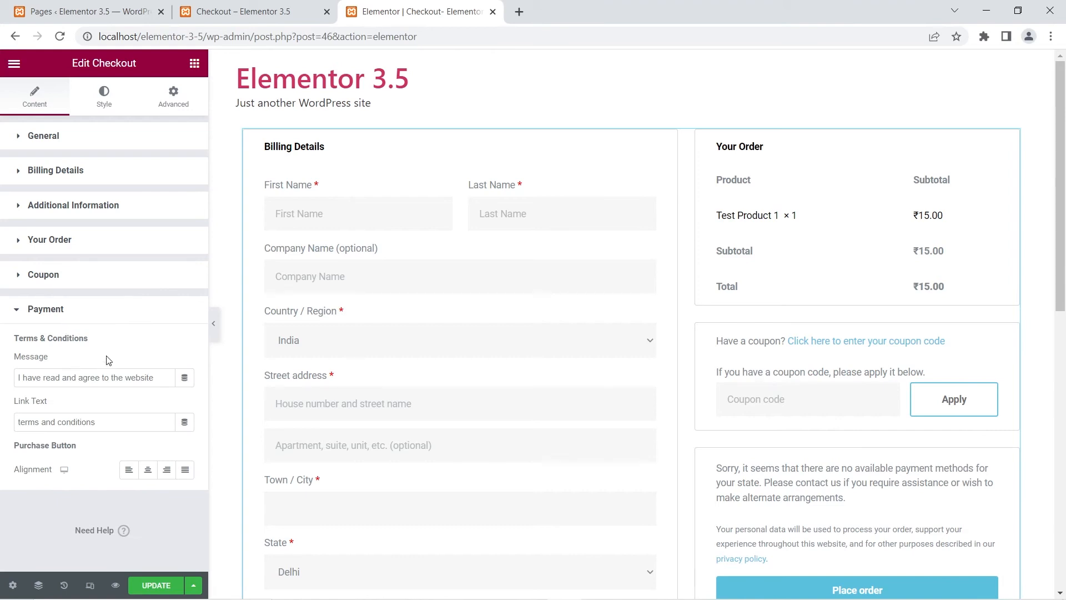
scroll(718, 378, "down", 3)
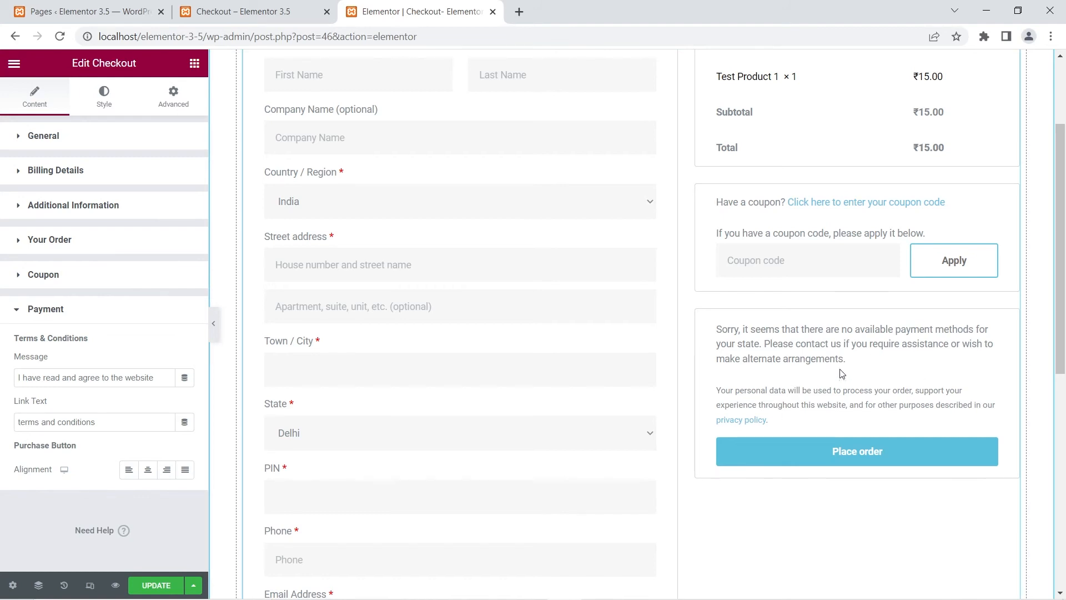
Step: Examine the Checkout widget's style settings for Sections, Typography and Forms
scroll(828, 384, "up", 3)
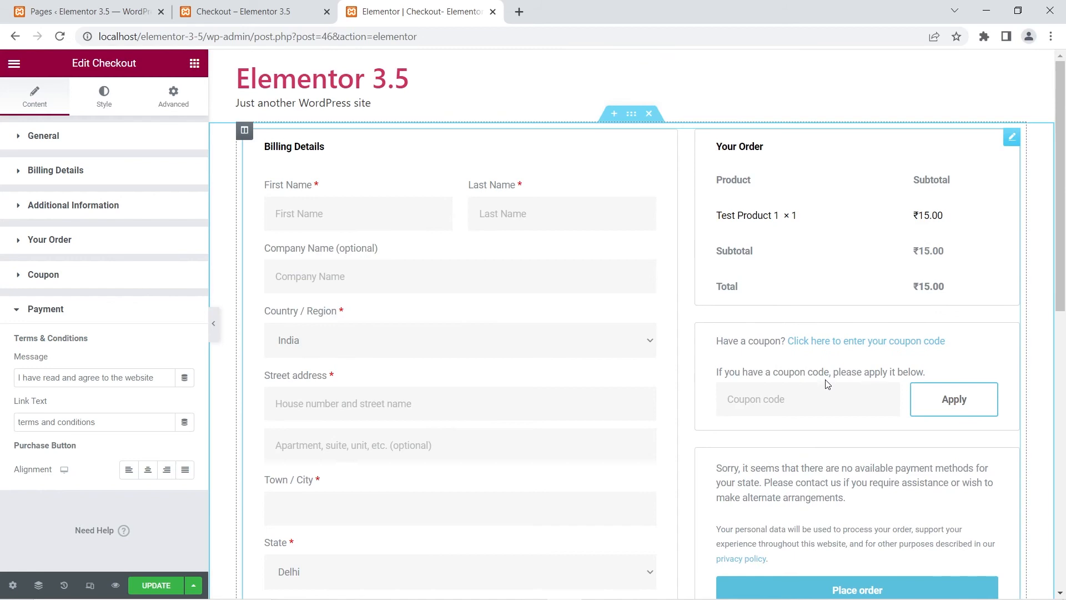
left_click(118, 108)
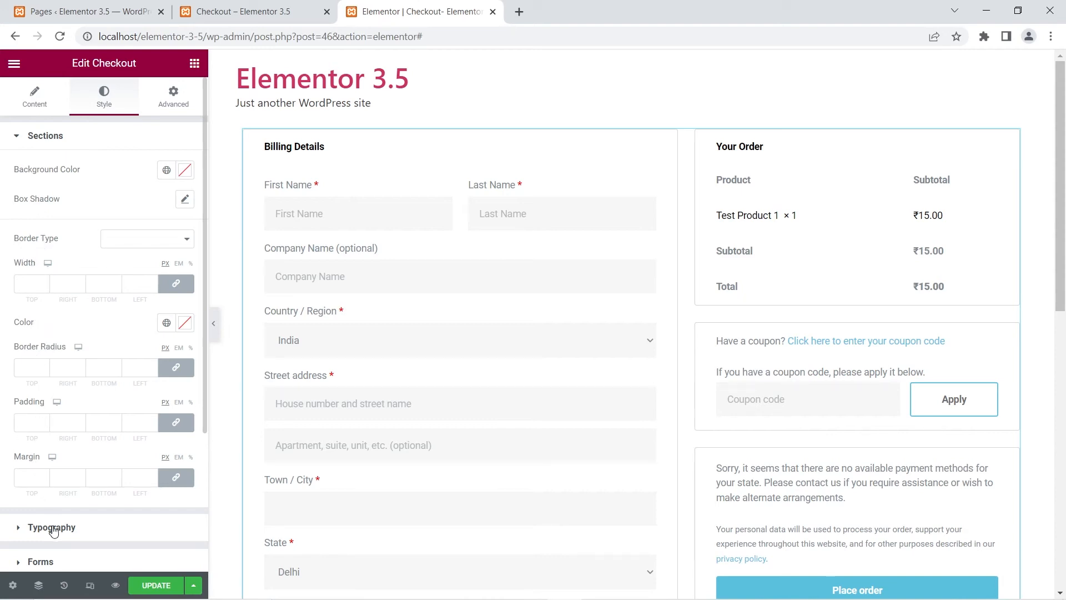
scroll(73, 369, "down", 2)
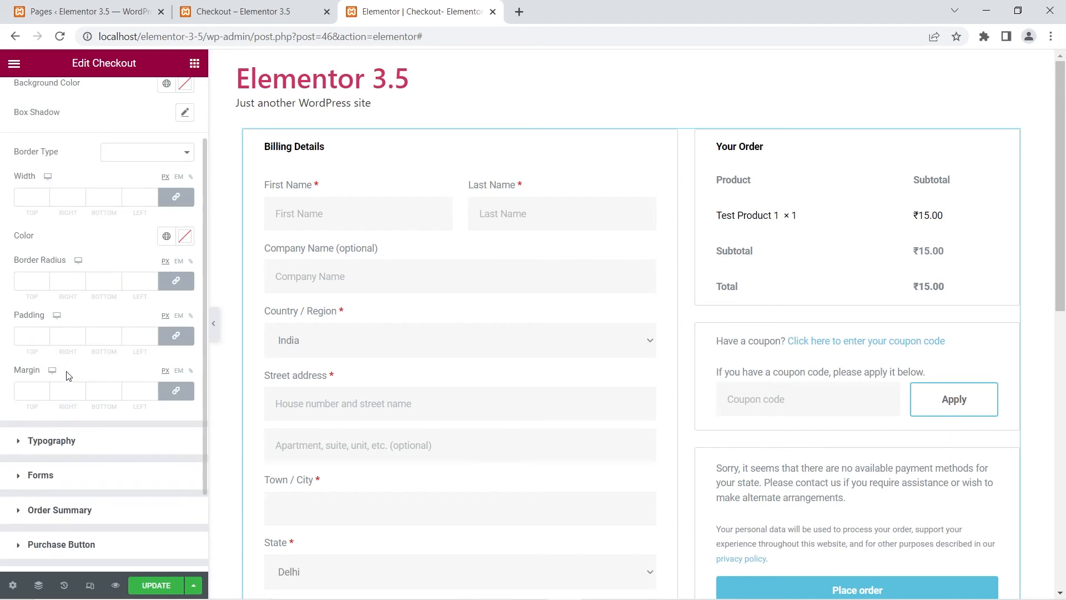
left_click(25, 442)
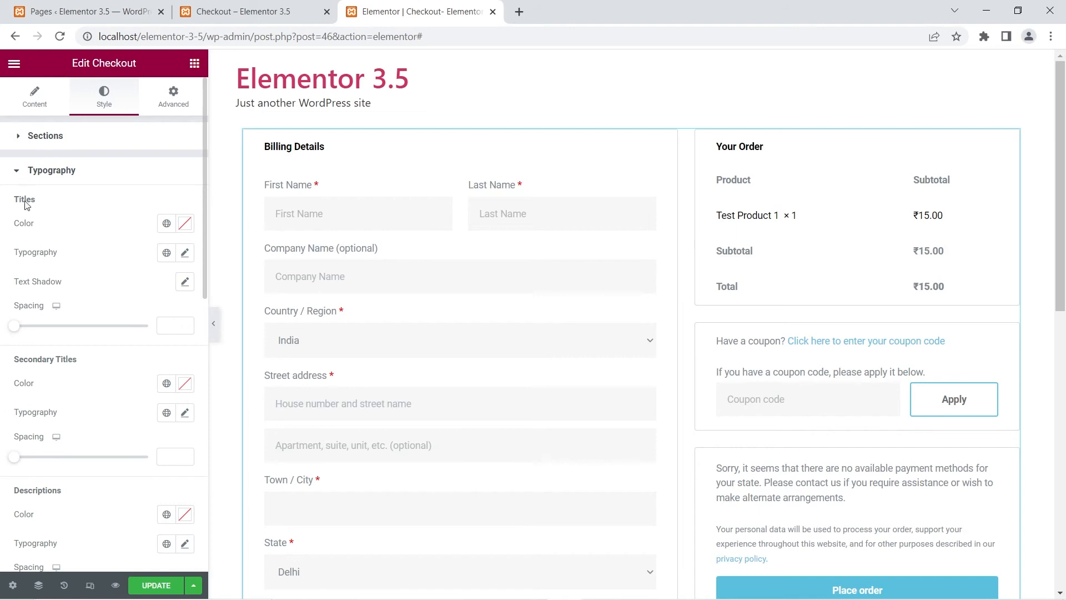
scroll(85, 362, "down", 2)
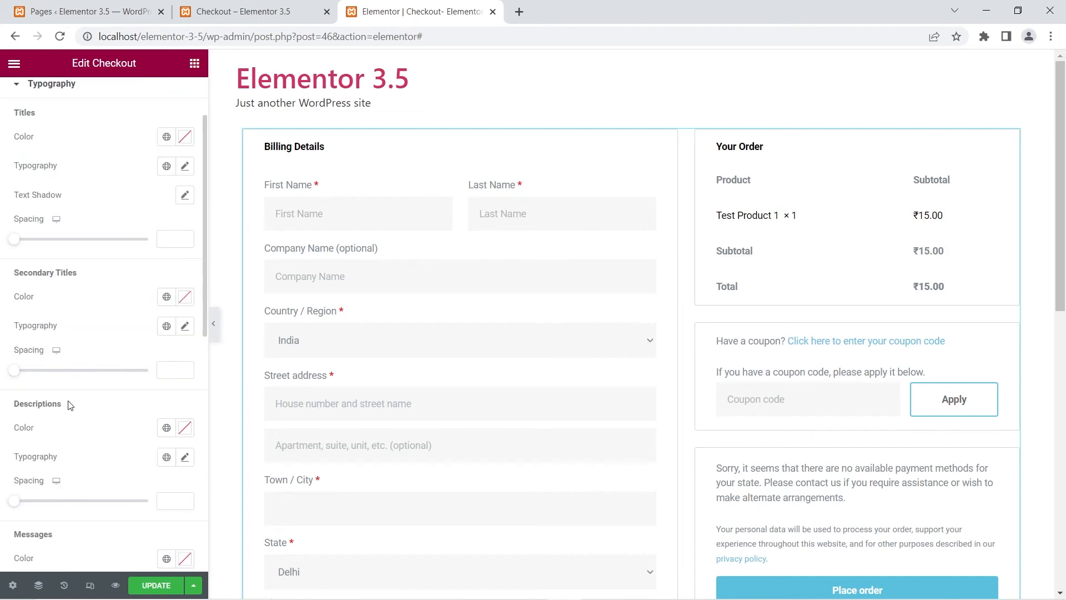
scroll(71, 405, "down", 4)
scroll(67, 447, "down", 6)
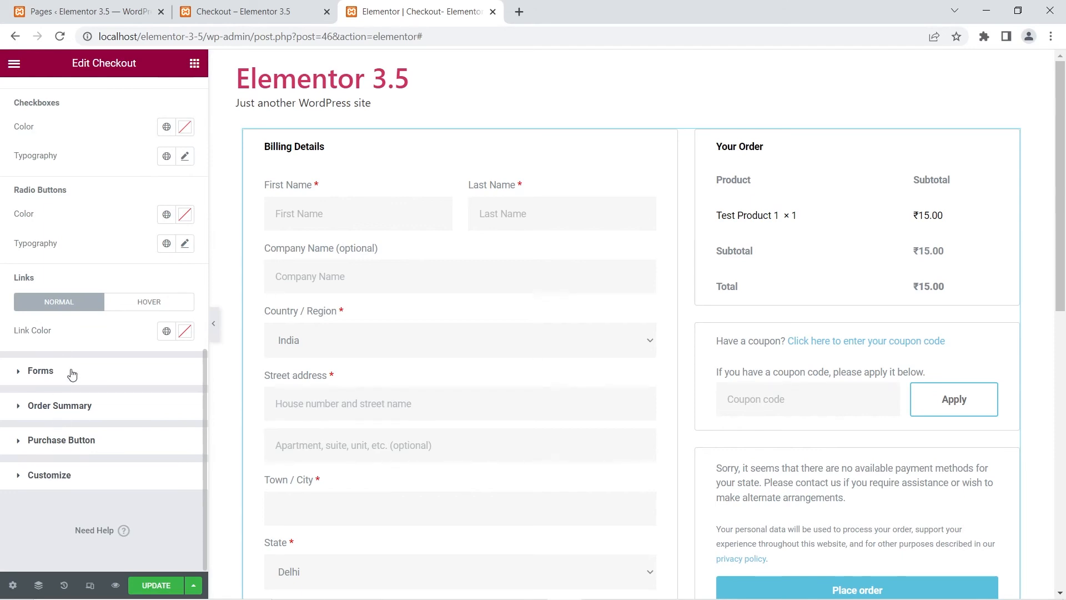
left_click(36, 372)
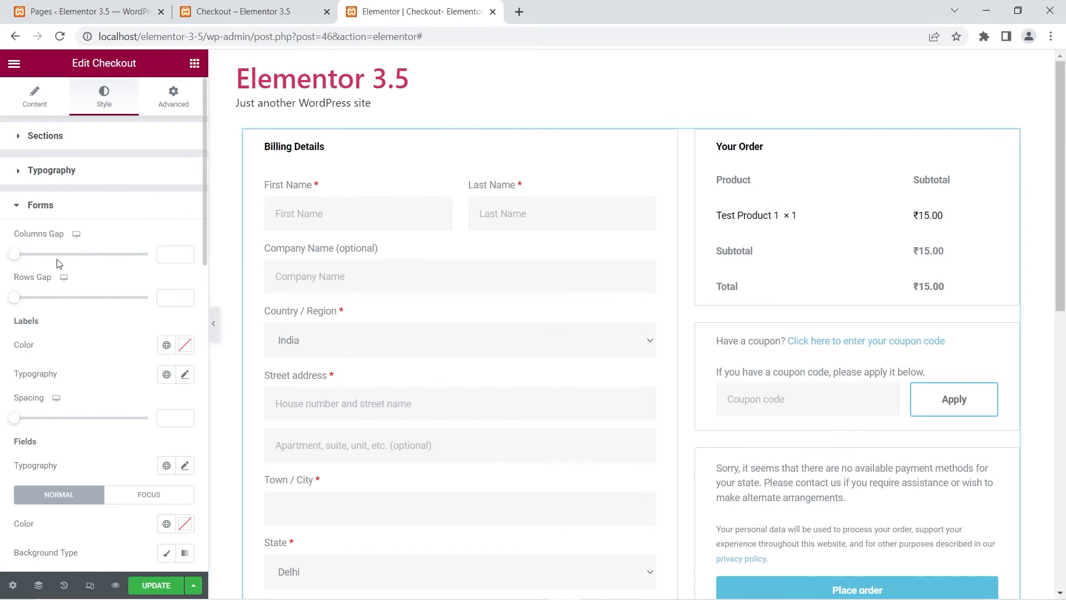
scroll(129, 314, "down", 3)
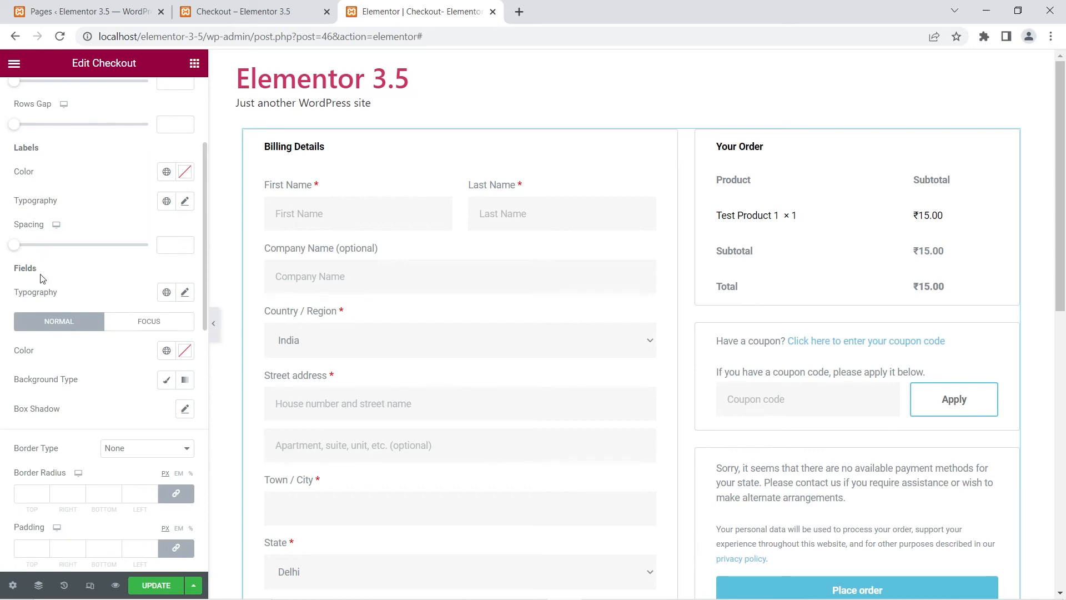
scroll(59, 341, "down", 3)
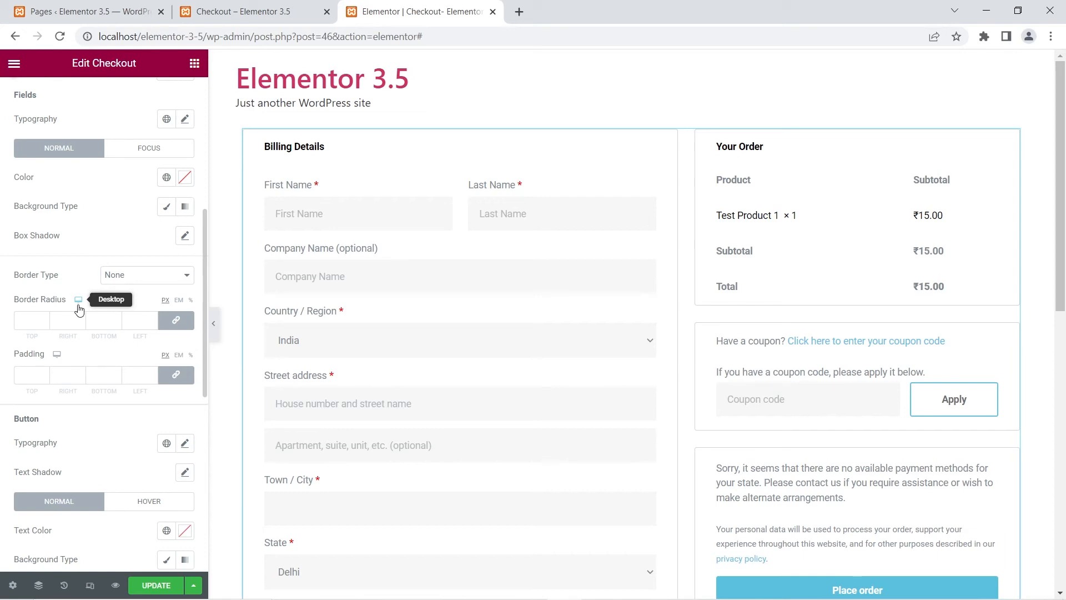
scroll(79, 314, "down", 8)
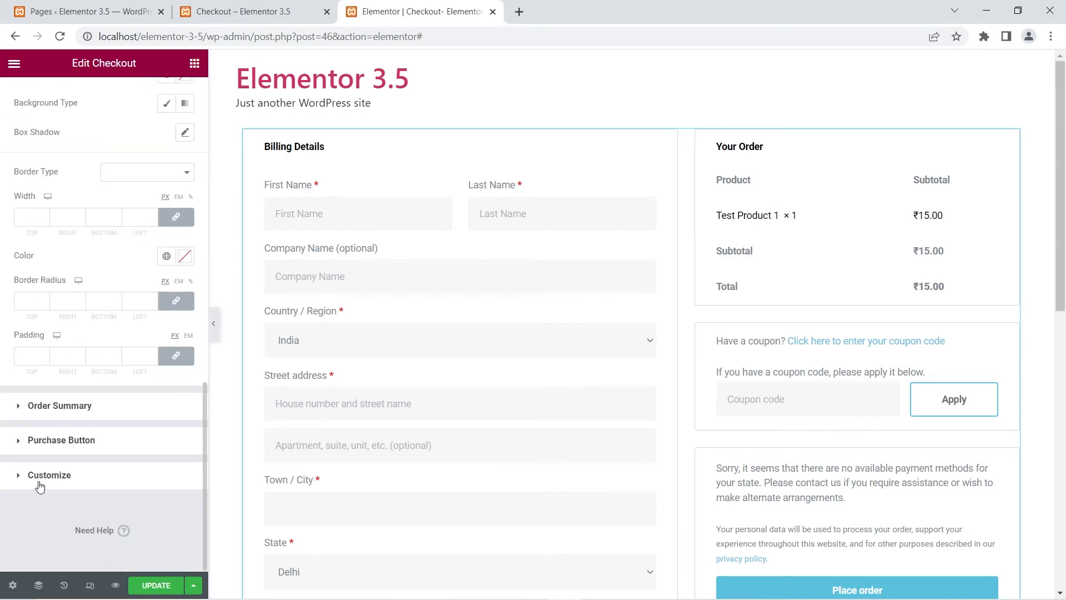
Step: Add Order Summary to the Customize sections and give that section the default box shadow
left_click(39, 480)
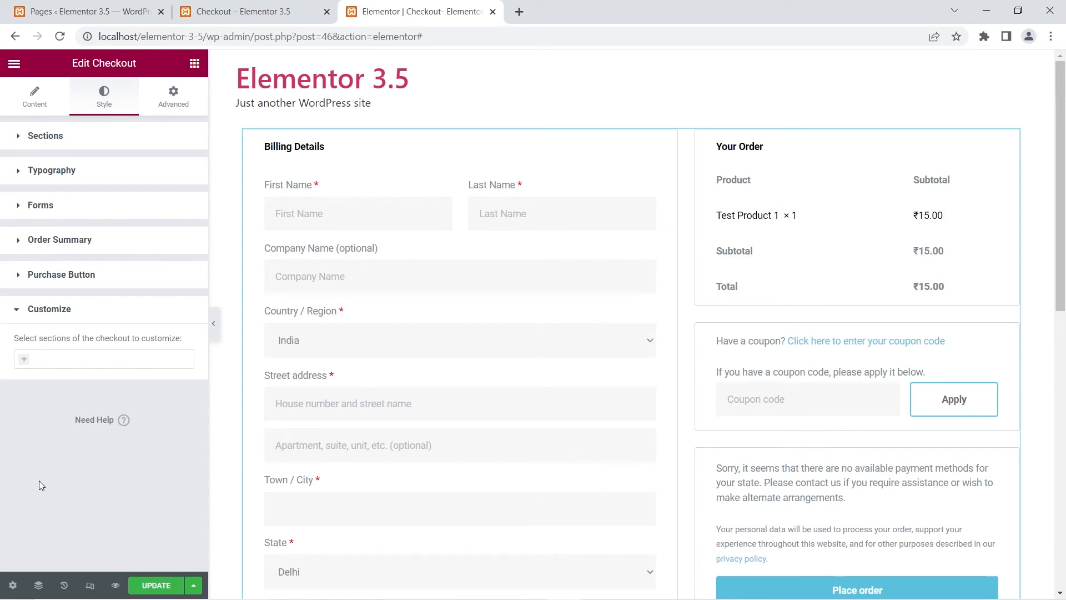
left_click(22, 359)
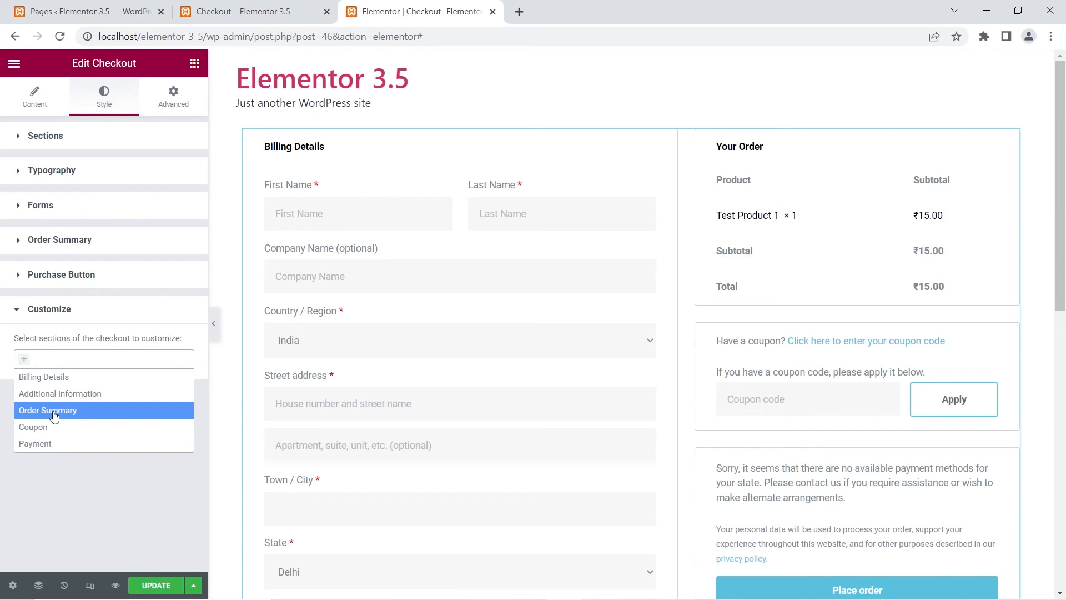
left_click(54, 416)
left_click(56, 400)
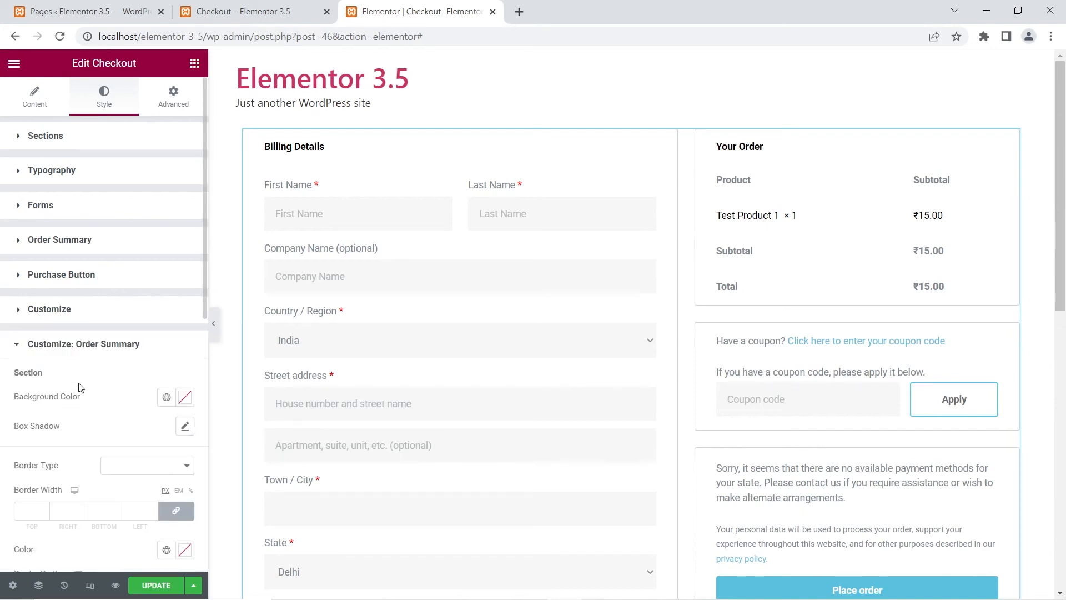
left_click(182, 427)
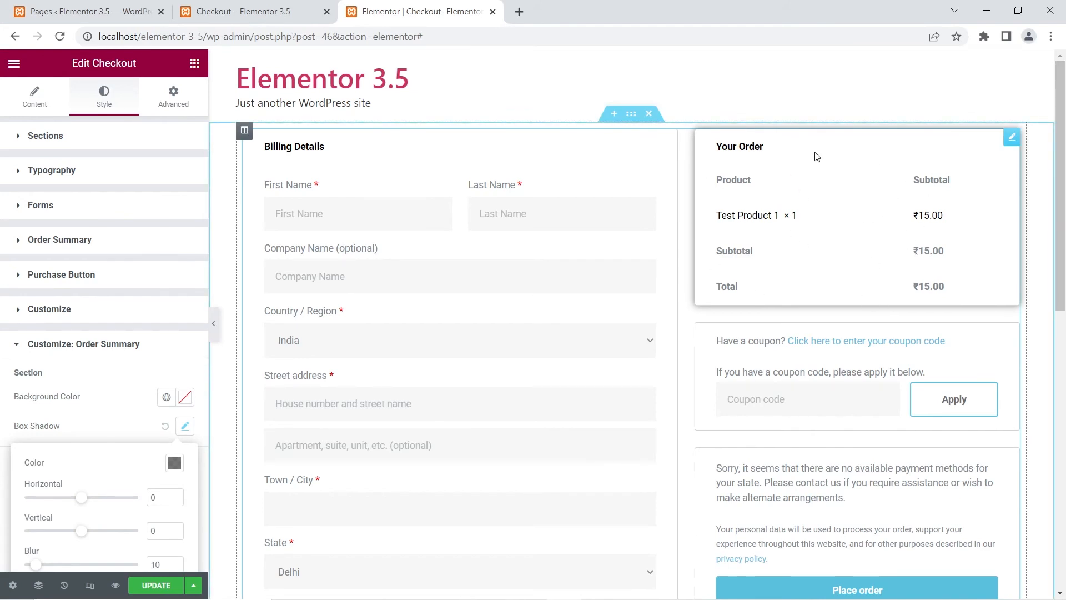
left_click(93, 414)
left_click(21, 347)
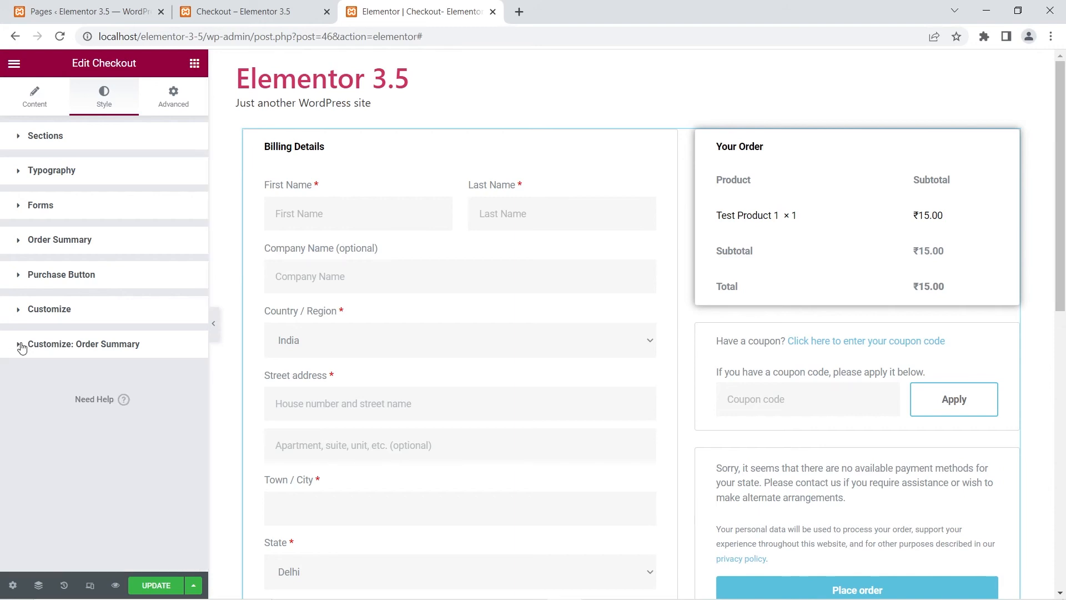
Step: Add Coupon to the Customize sections and give the coupon section the default box shadow
left_click(56, 312)
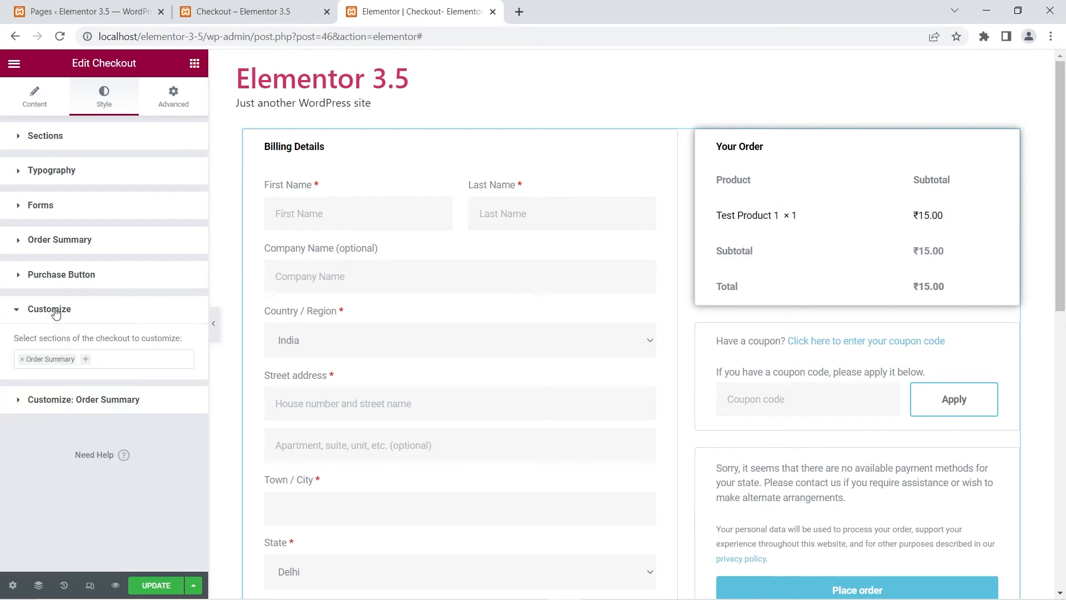
left_click(86, 363)
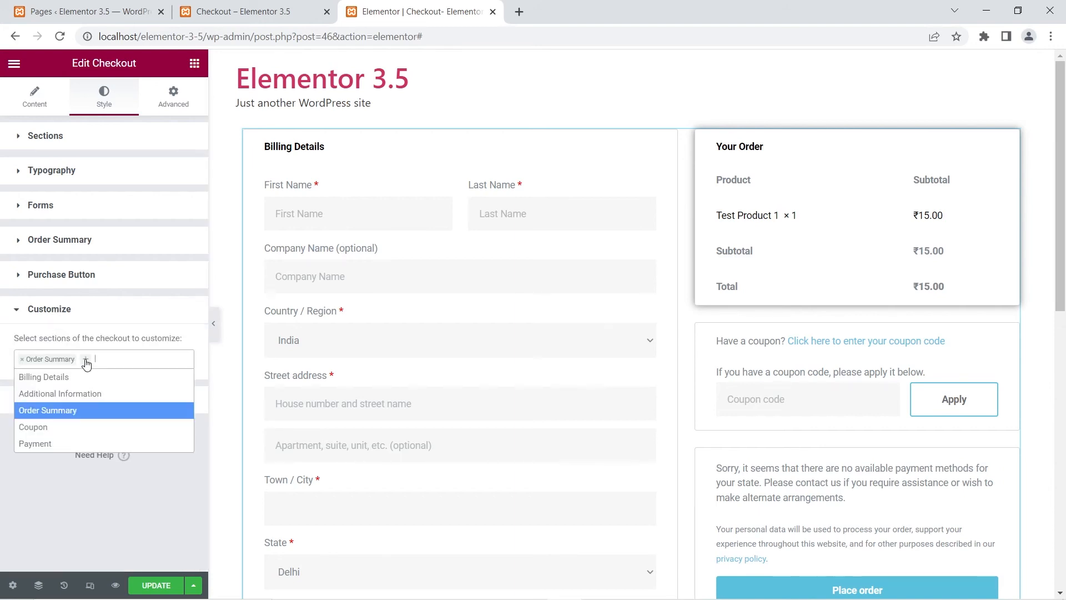
left_click(60, 427)
left_click(64, 399)
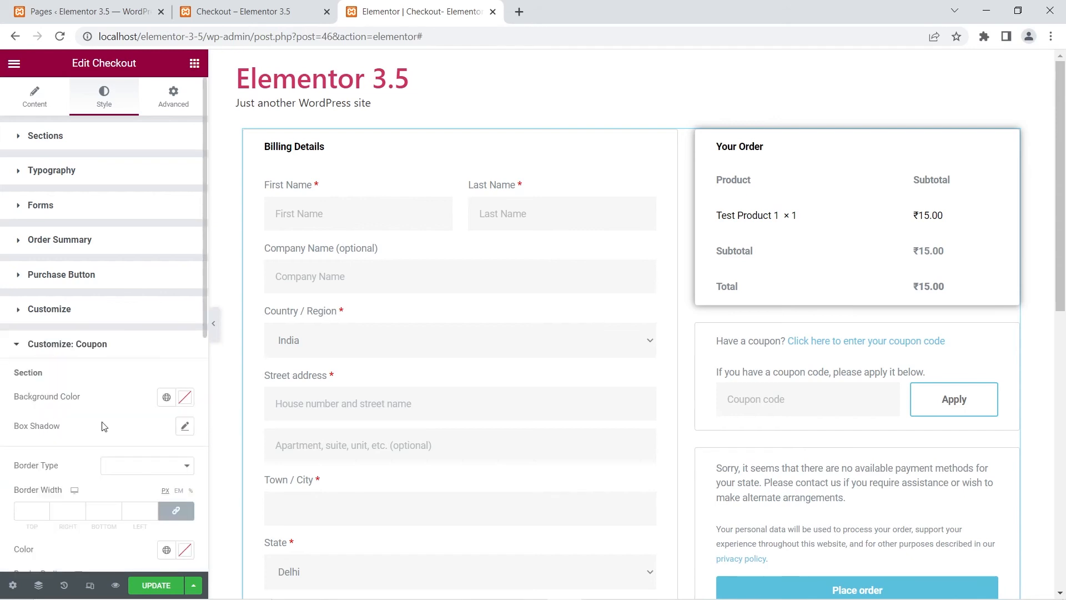
left_click(184, 426)
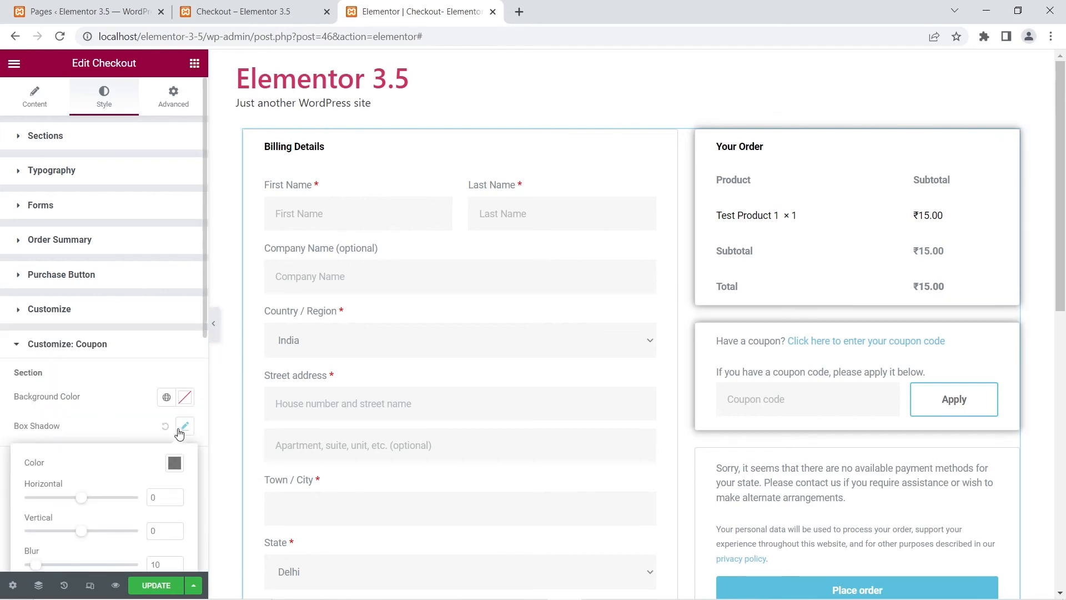
left_click(14, 345)
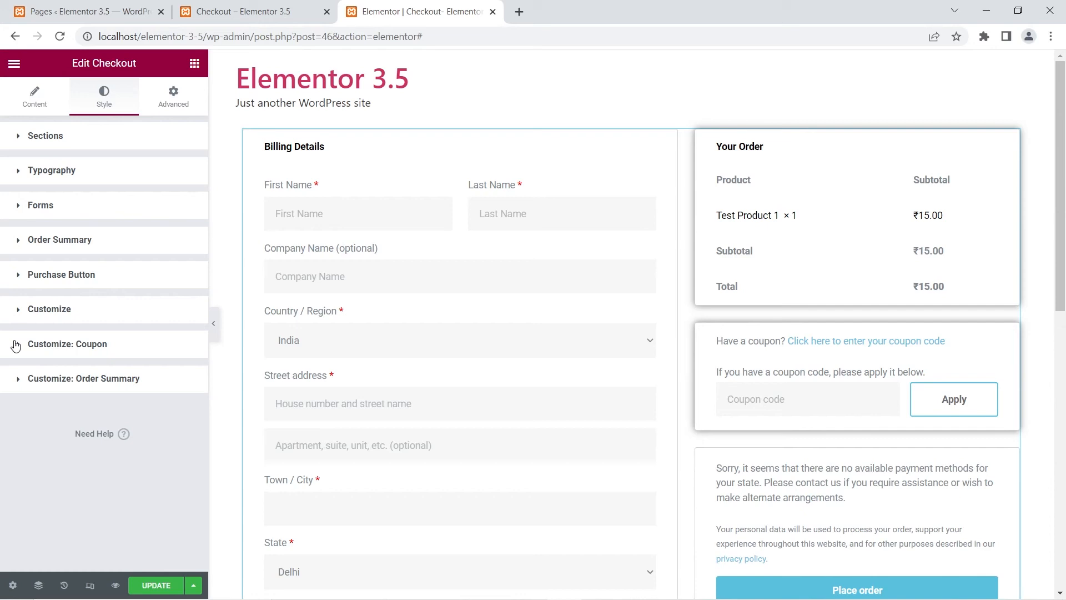
Step: Update the checkout page and switch to the WordPress Pages list tab
left_click(158, 586)
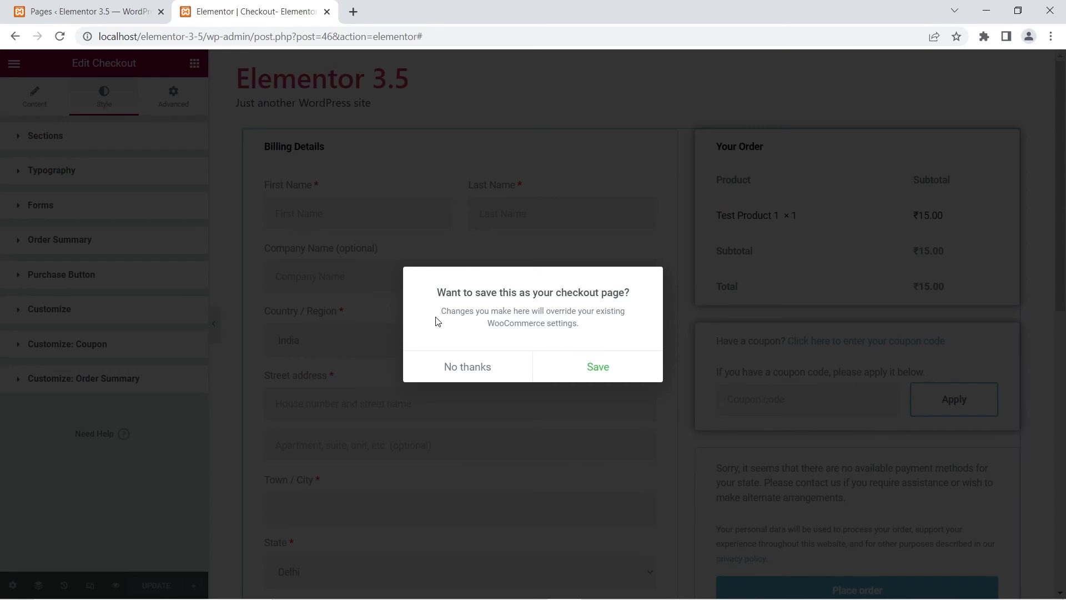
left_click(55, 10)
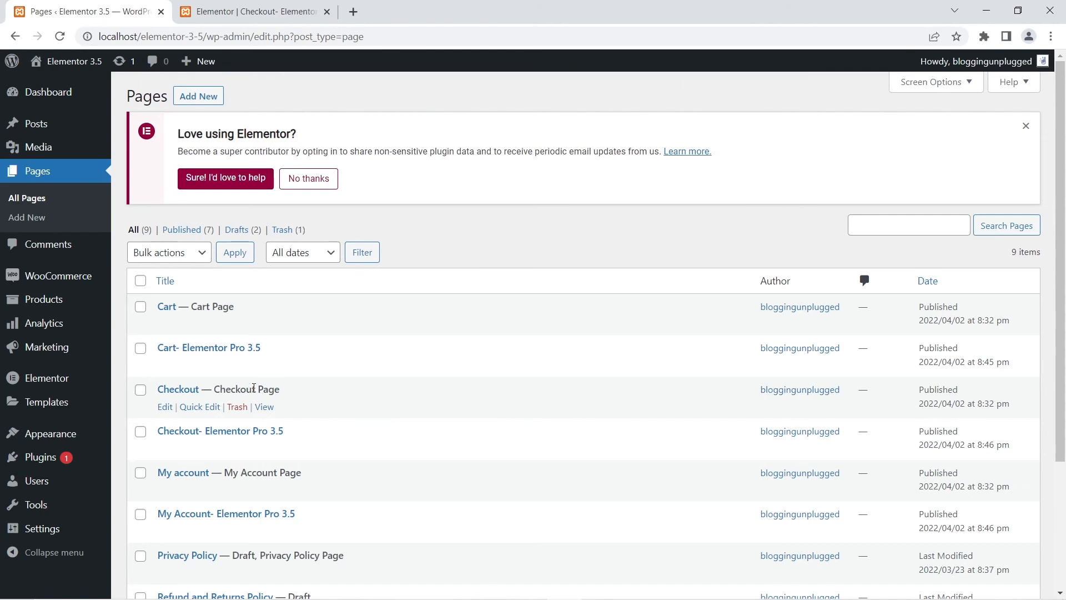
Step: Review the Cart, Checkout and My account page assignments in WooCommerce's Advanced settings
mouse_move(66, 276)
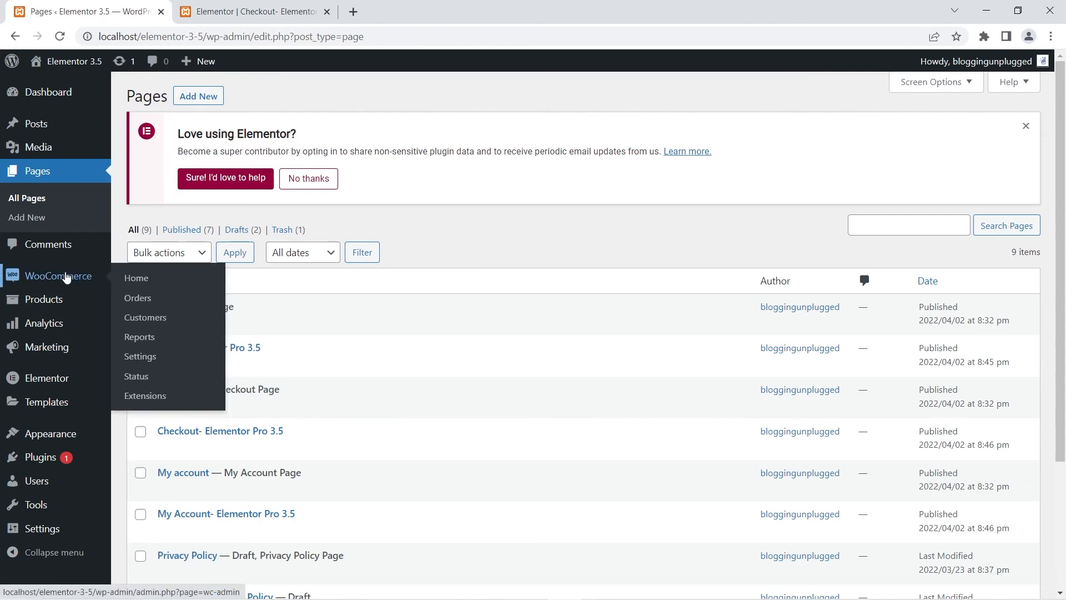
left_click(145, 360)
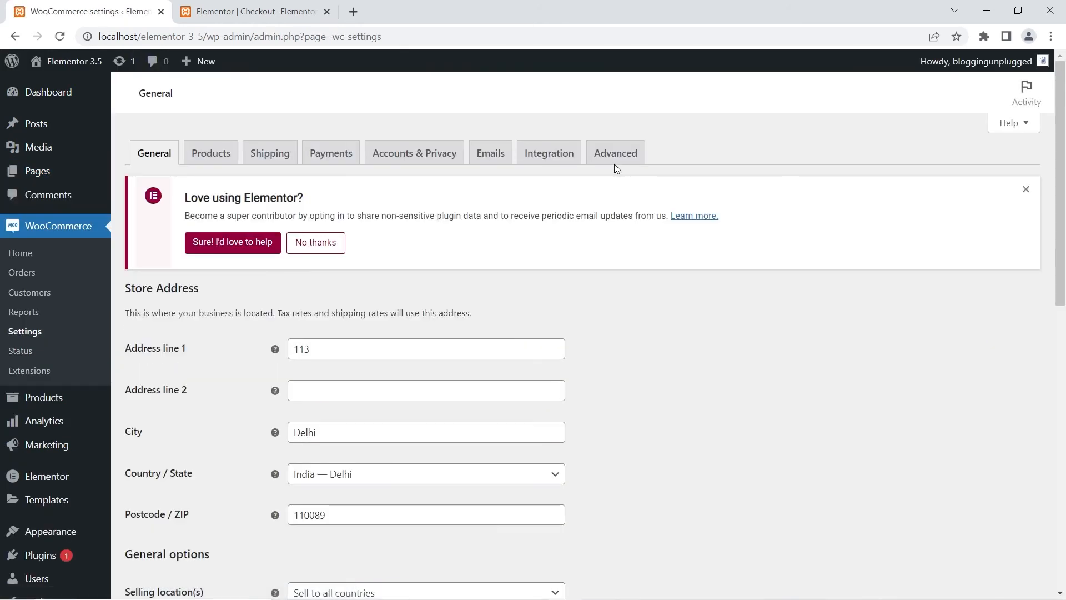
left_click(616, 159)
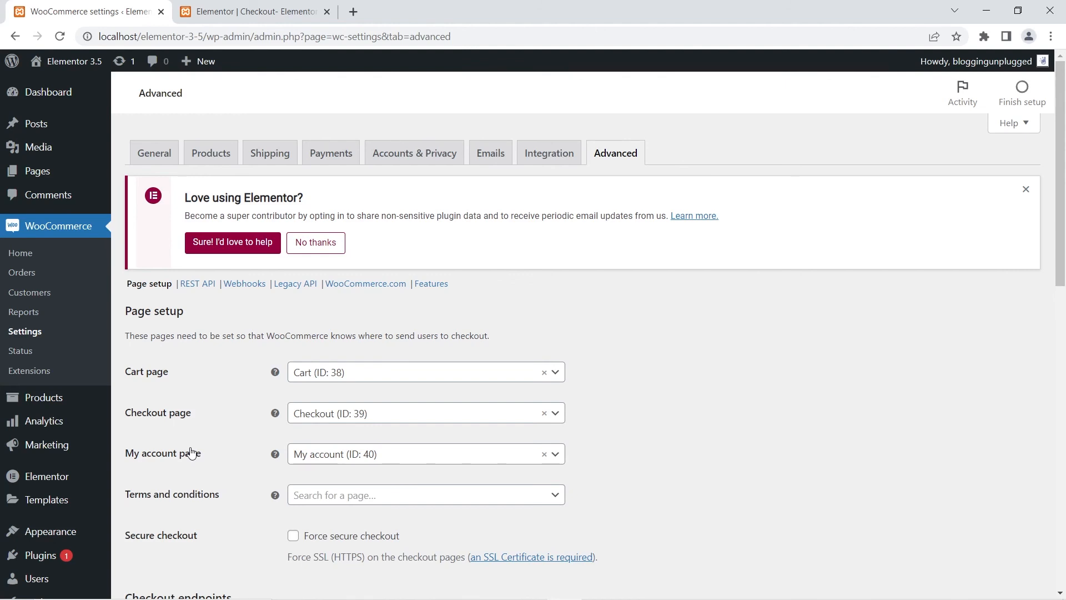
Step: Open the Cart- Elementor Pro 3.5 page with Elementor in a new tab and switch to it
left_click(37, 176)
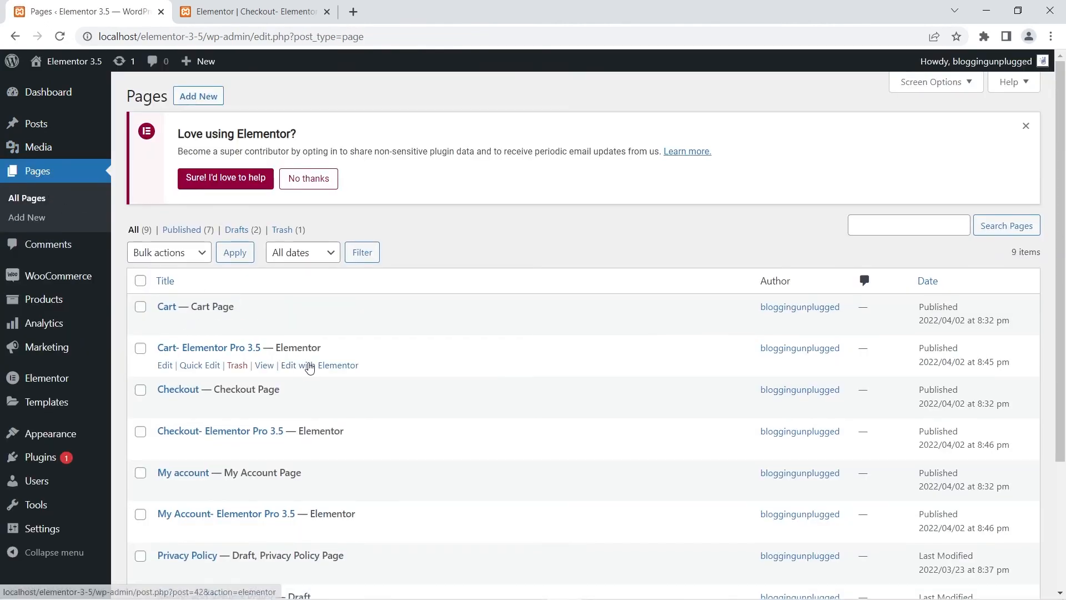
right_click(309, 365)
left_click(326, 376)
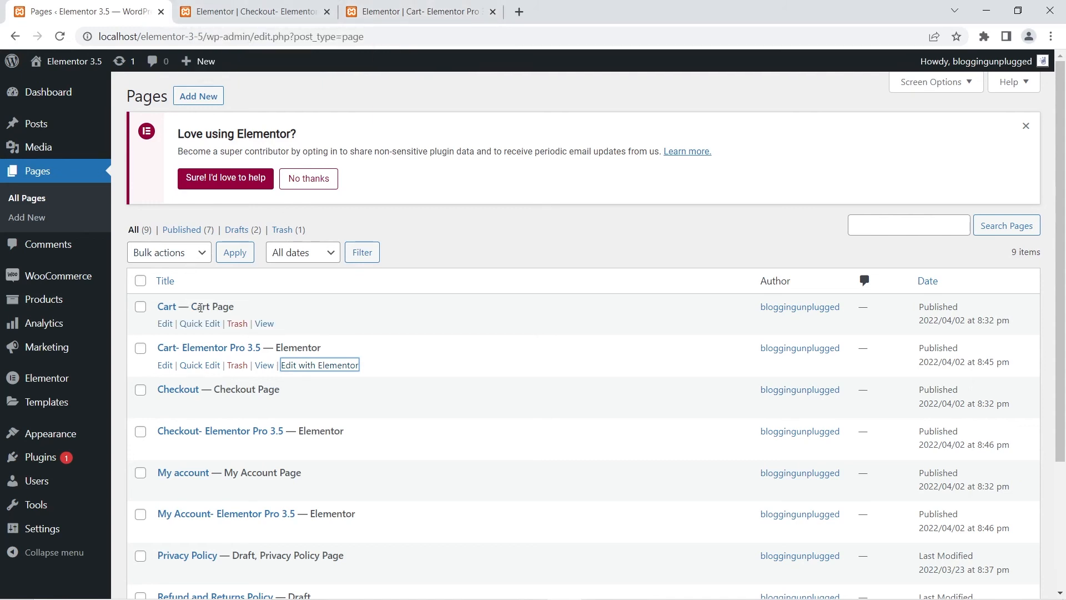
left_click_drag(191, 307, 243, 308)
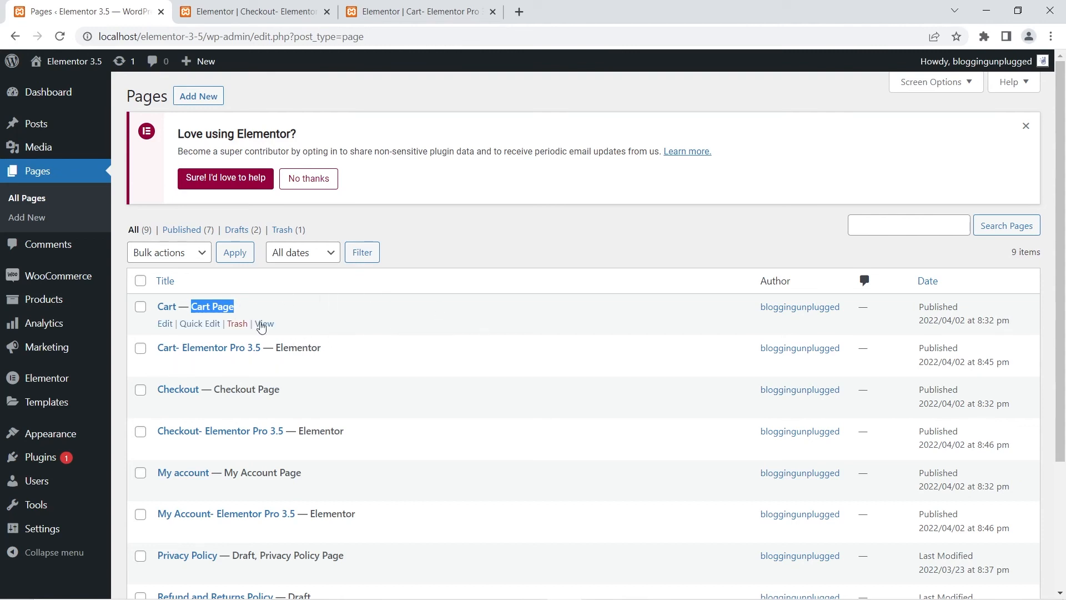
left_click(386, 5)
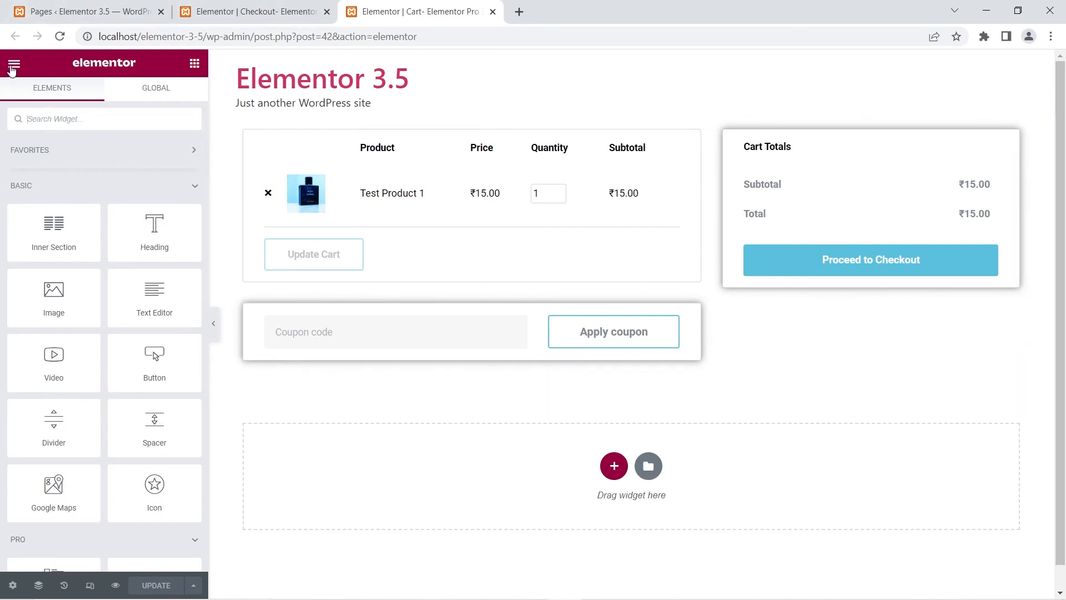
Step: Assign the Cart- Elementor Pro 3.5 page as the Cart page in the WooCommerce site settings and update
left_click(13, 64)
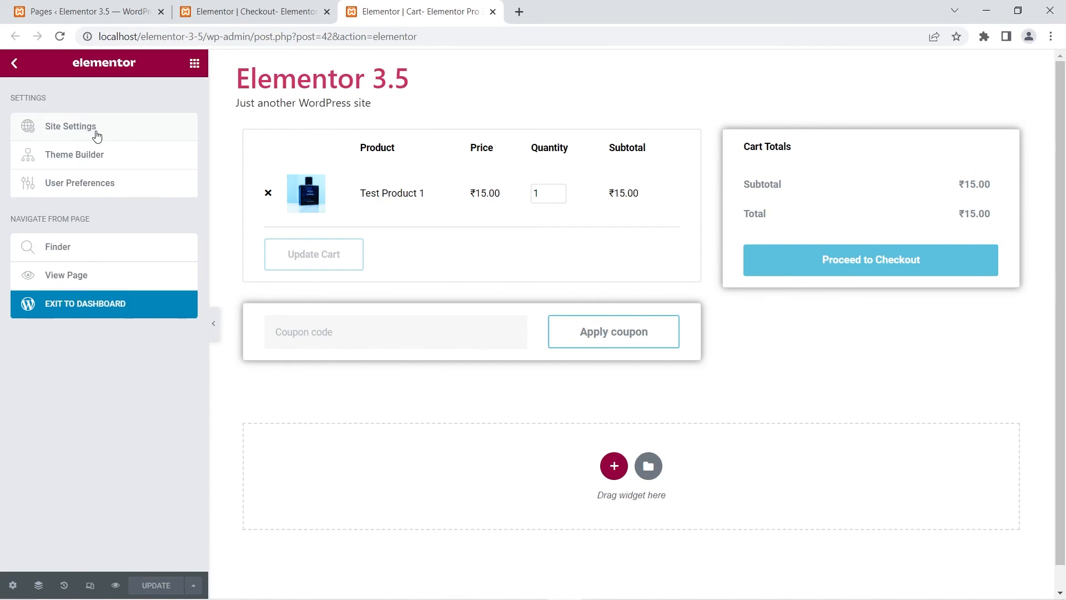
left_click(96, 132)
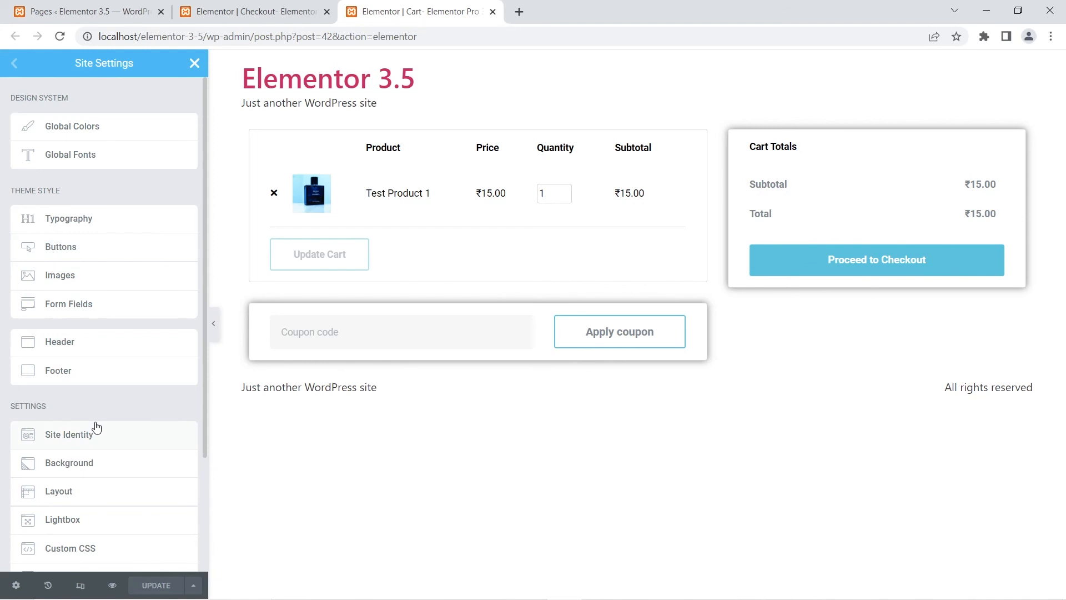
scroll(96, 428, "down", 2)
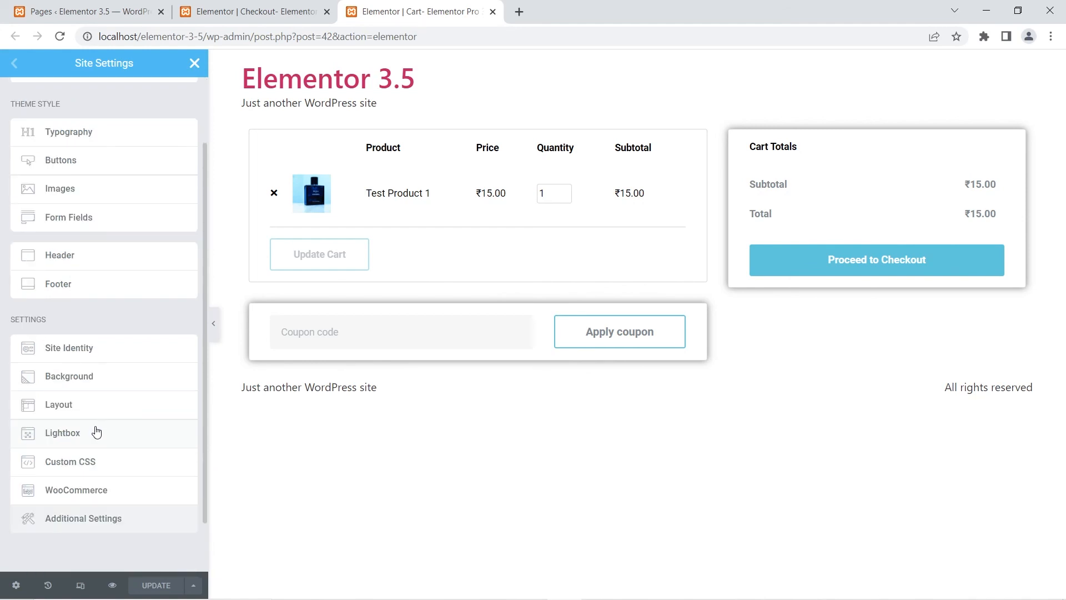
left_click(106, 492)
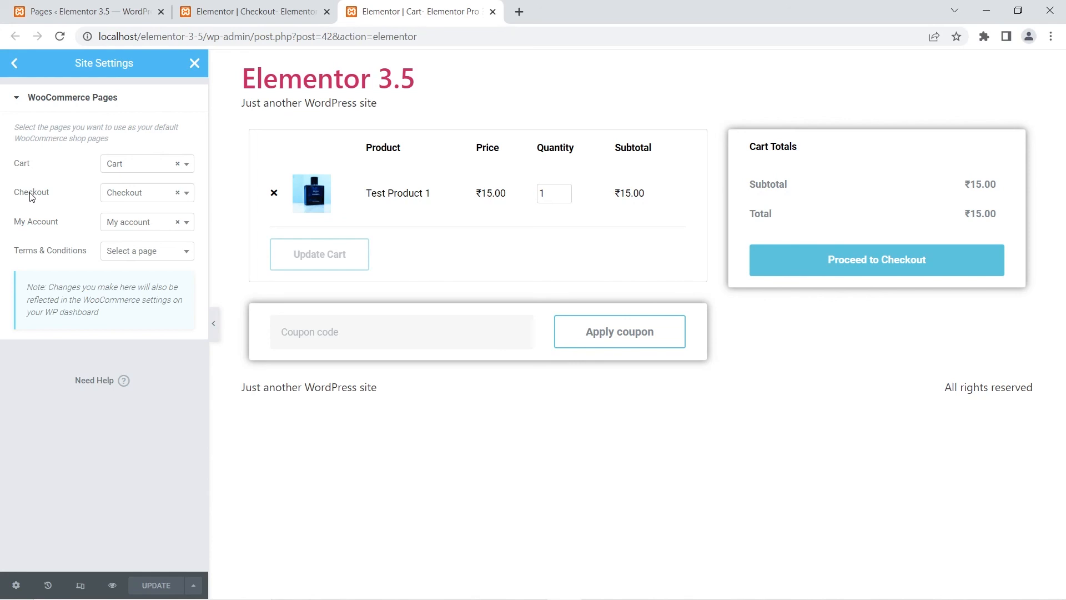
left_click(178, 165)
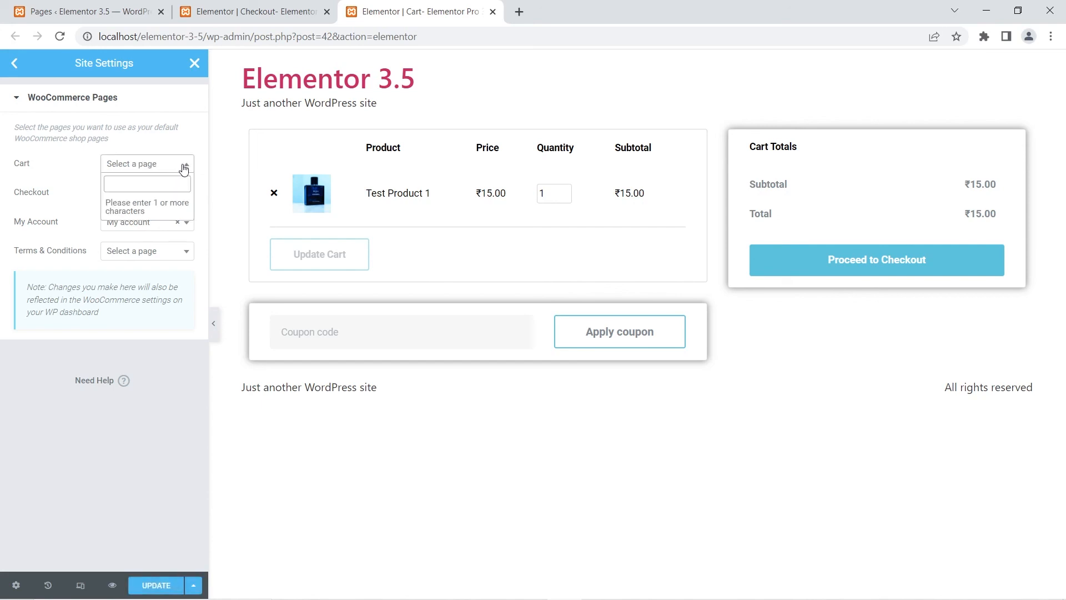
type("cart")
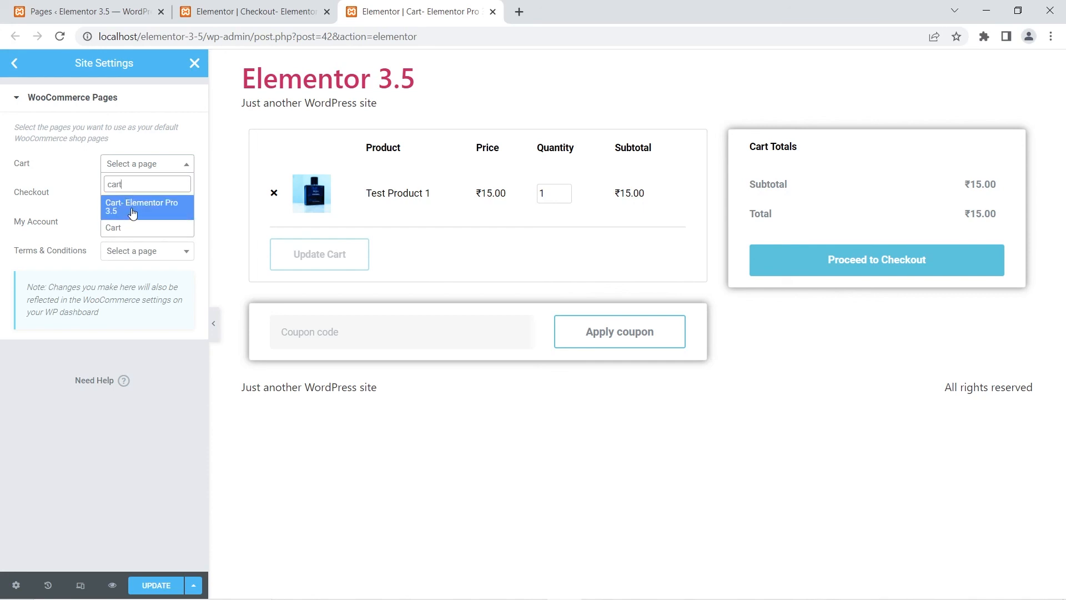
left_click(132, 213)
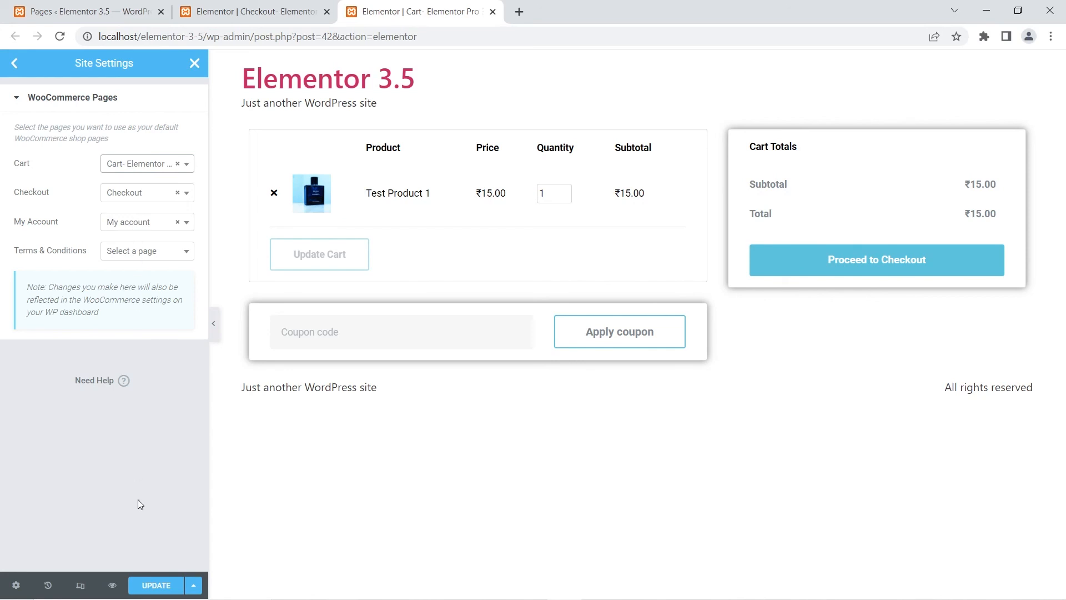
left_click(156, 585)
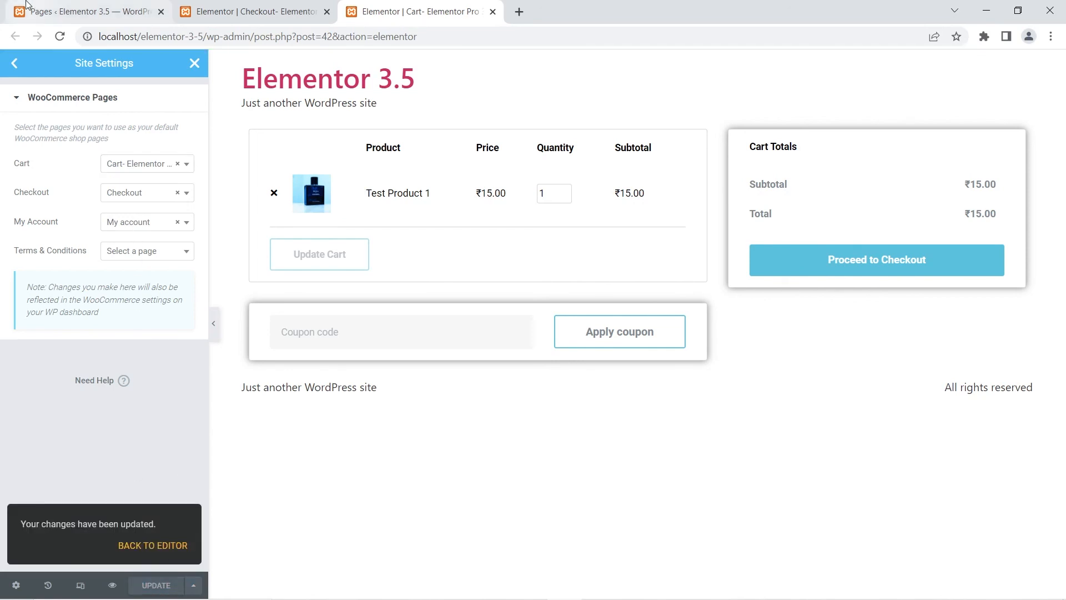
Step: Reload the WordPress Pages list, then reopen the WooCommerce Pages site settings in the Cart editor to check the assignments
left_click(83, 11)
left_click(60, 36)
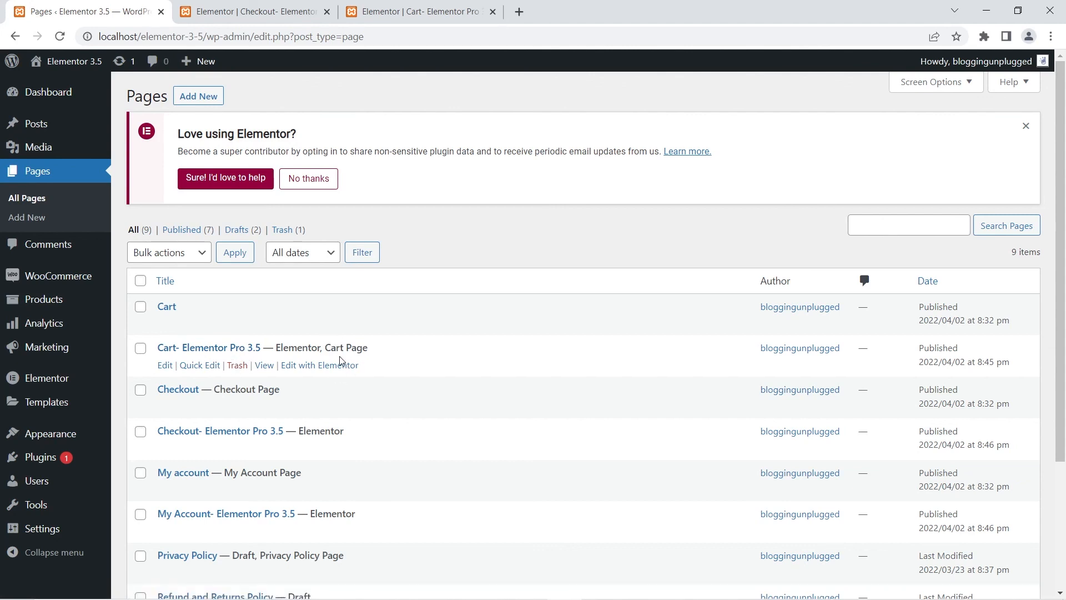
left_click(248, 6)
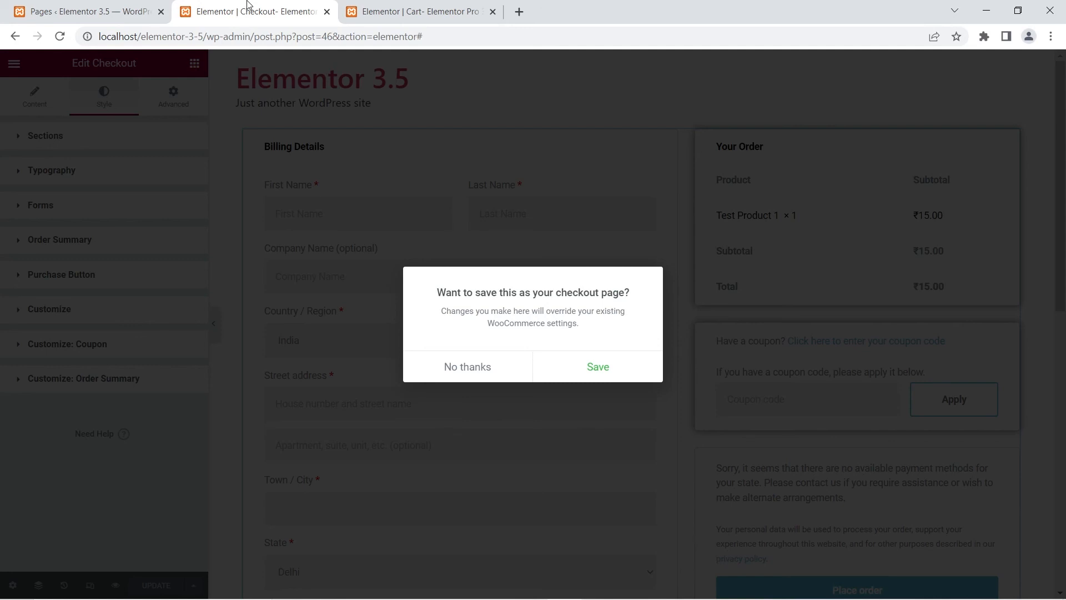
left_click(378, 11)
left_click(18, 63)
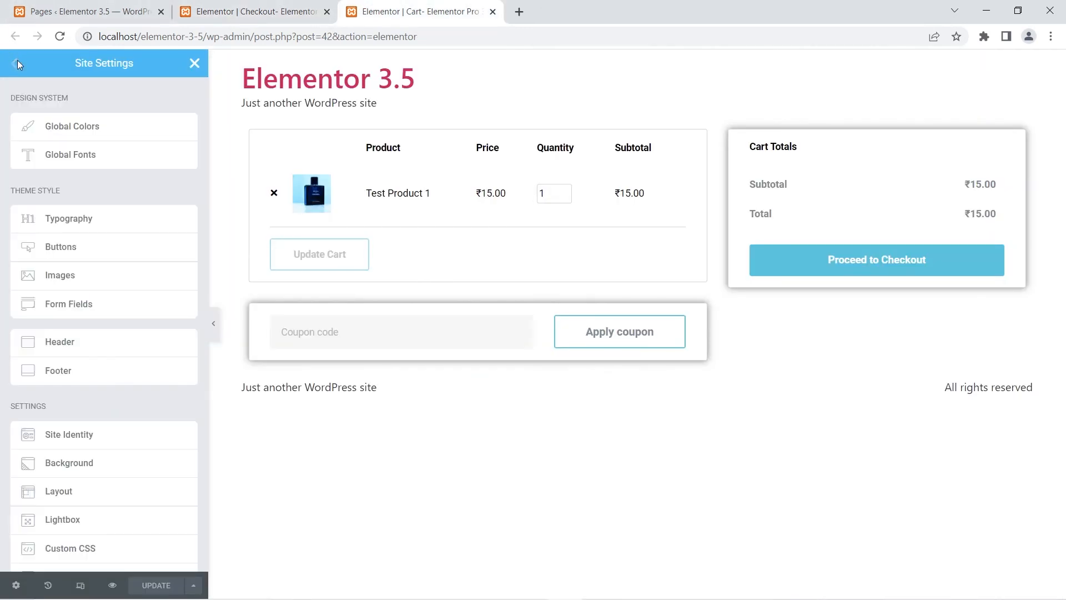
left_click(194, 63)
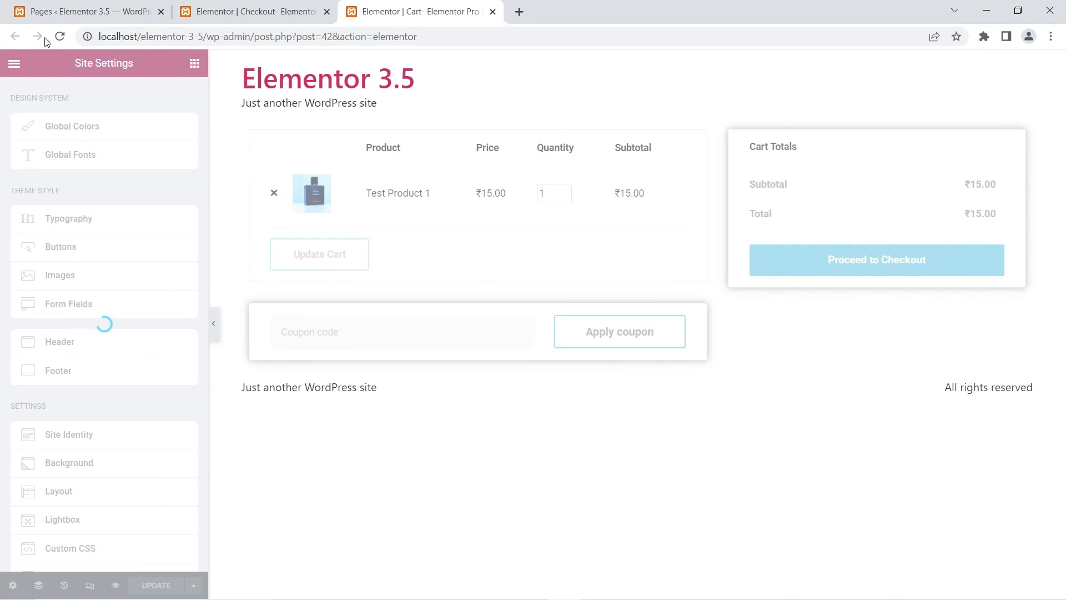
left_click(13, 65)
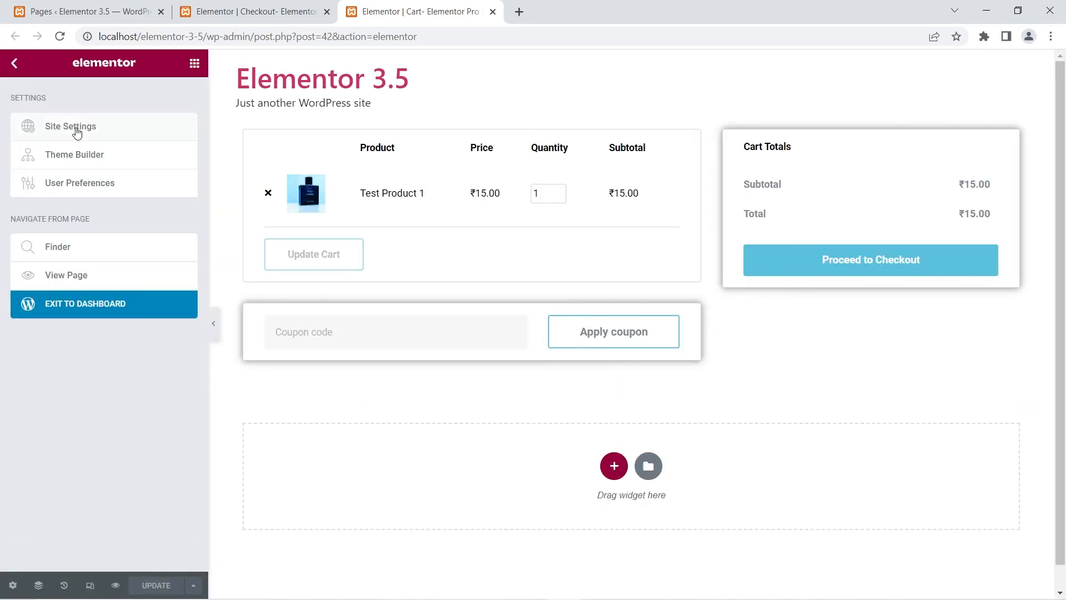
left_click(77, 131)
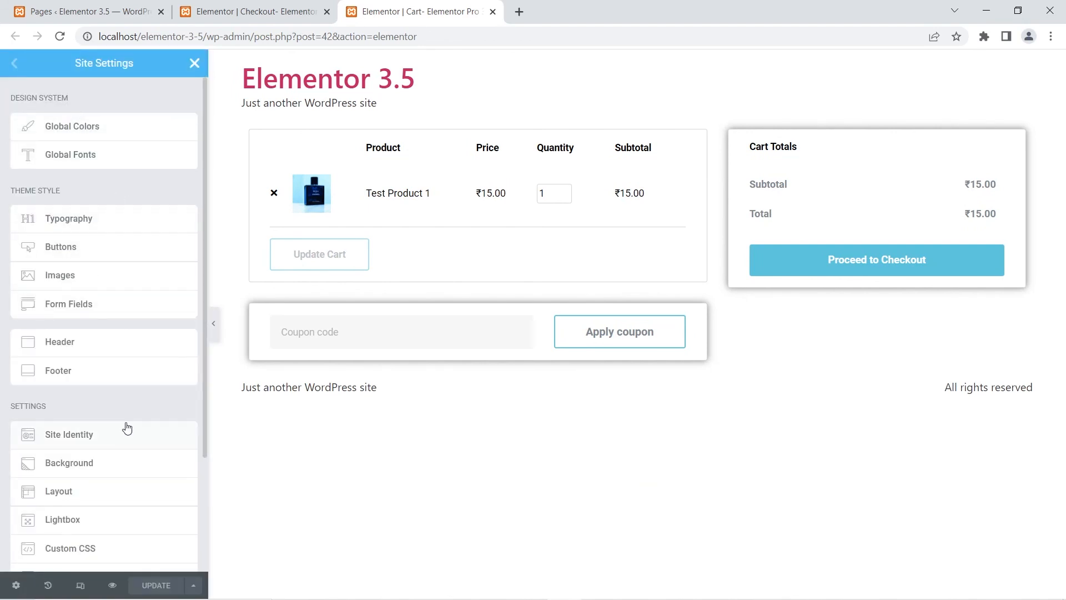
scroll(125, 430, "down", 2)
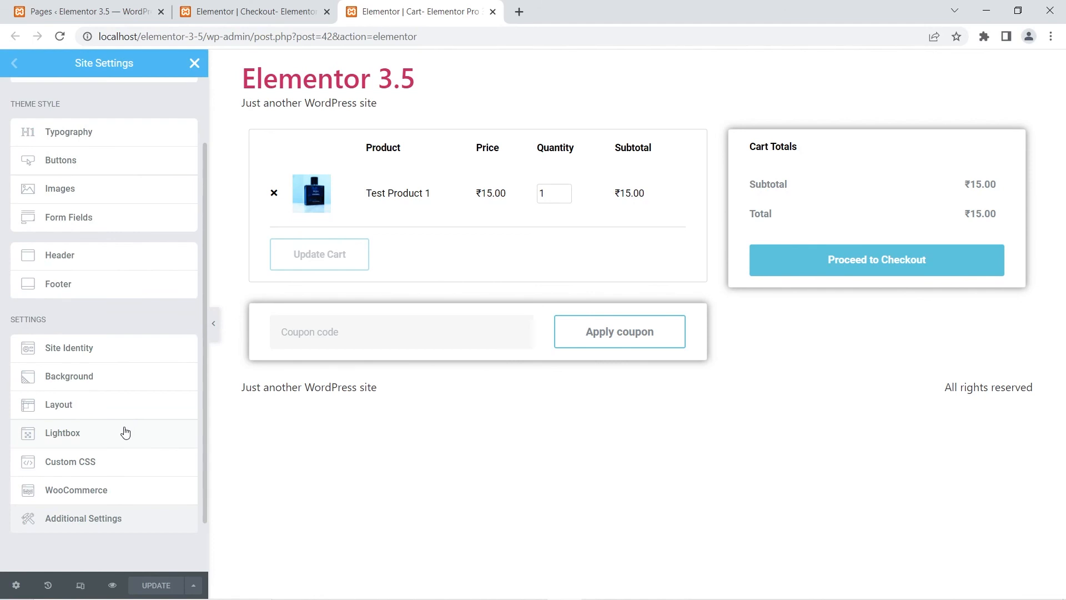
left_click(111, 490)
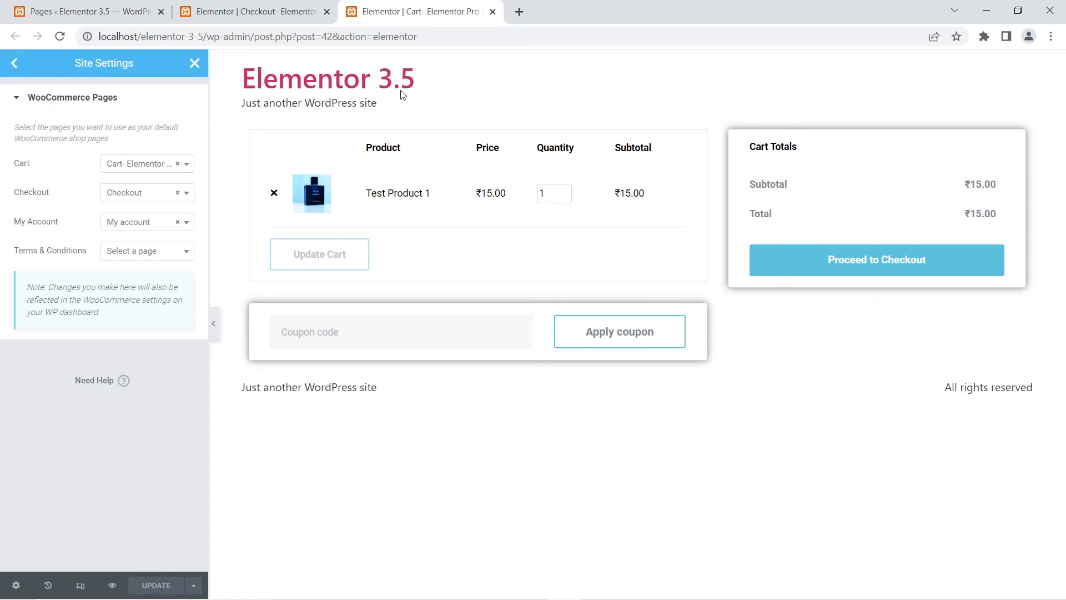
Step: Save the Checkout- Elementor Pro 3.5 page as the WooCommerce checkout page and reload the Pages list
left_click(295, 9)
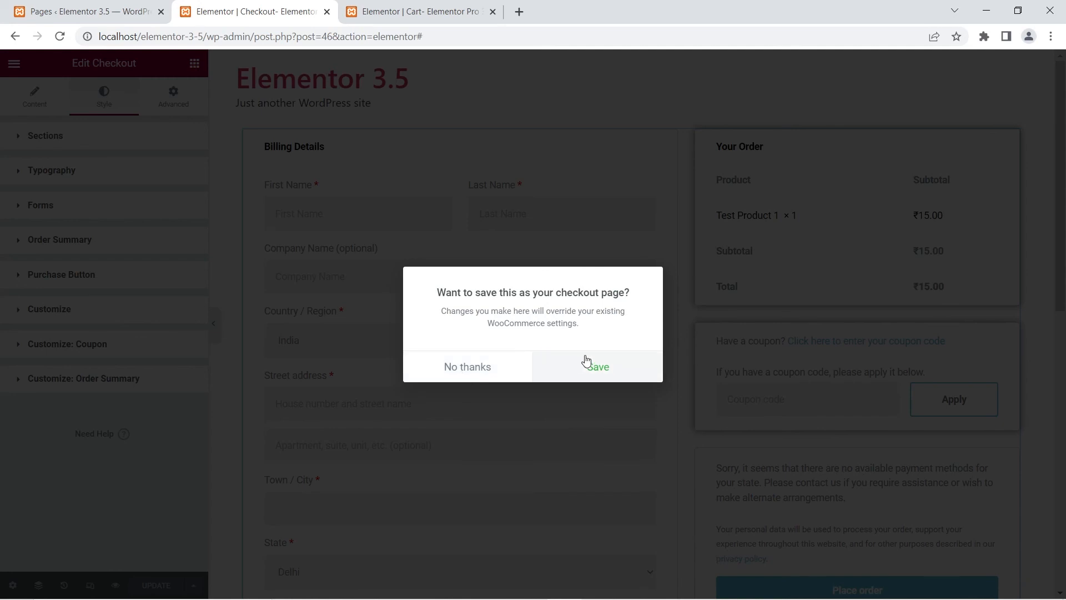
left_click(627, 373)
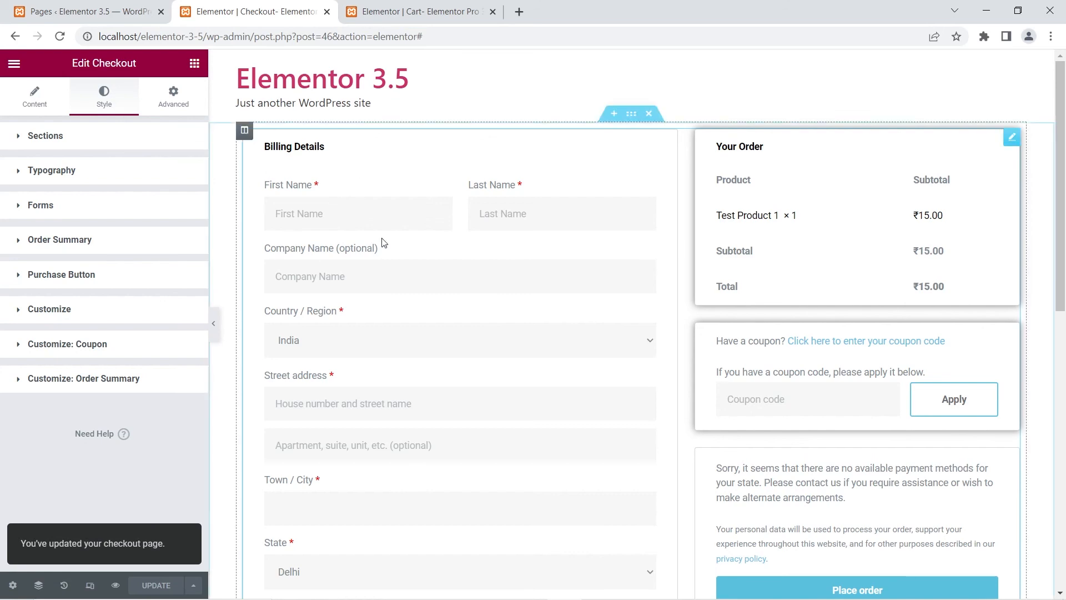
left_click(72, 5)
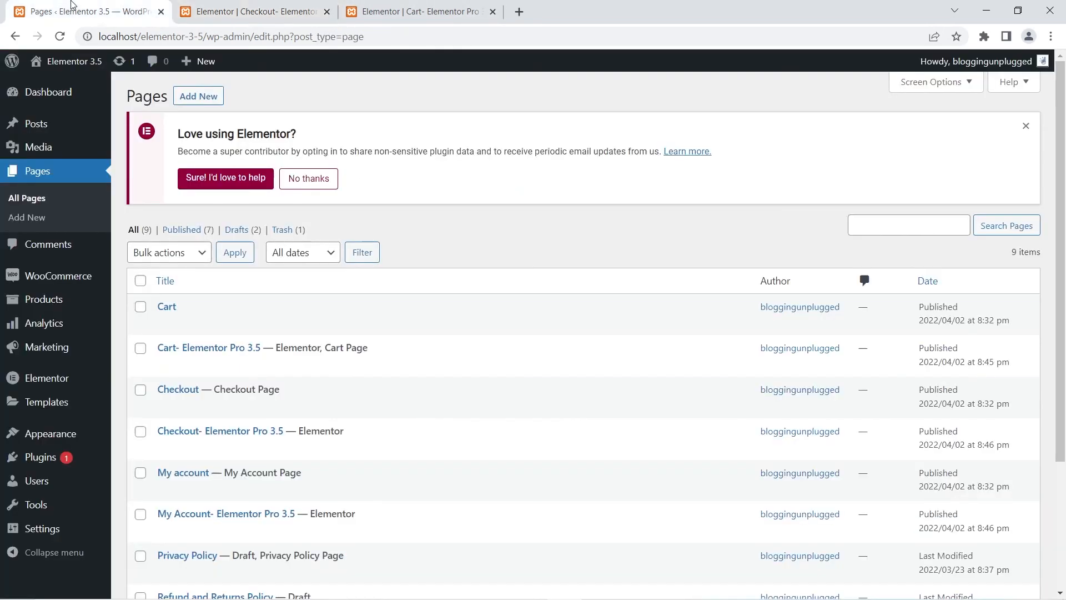
left_click(59, 36)
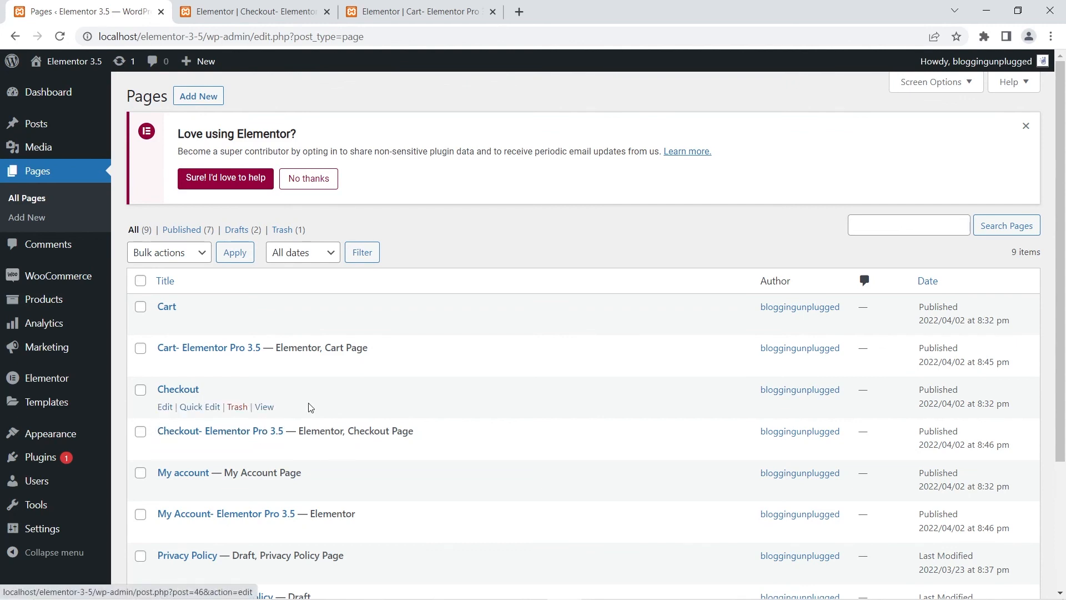
Step: Switch back through the Checkout and Cart editor tabs to review the WooCommerce page settings
left_click(240, 5)
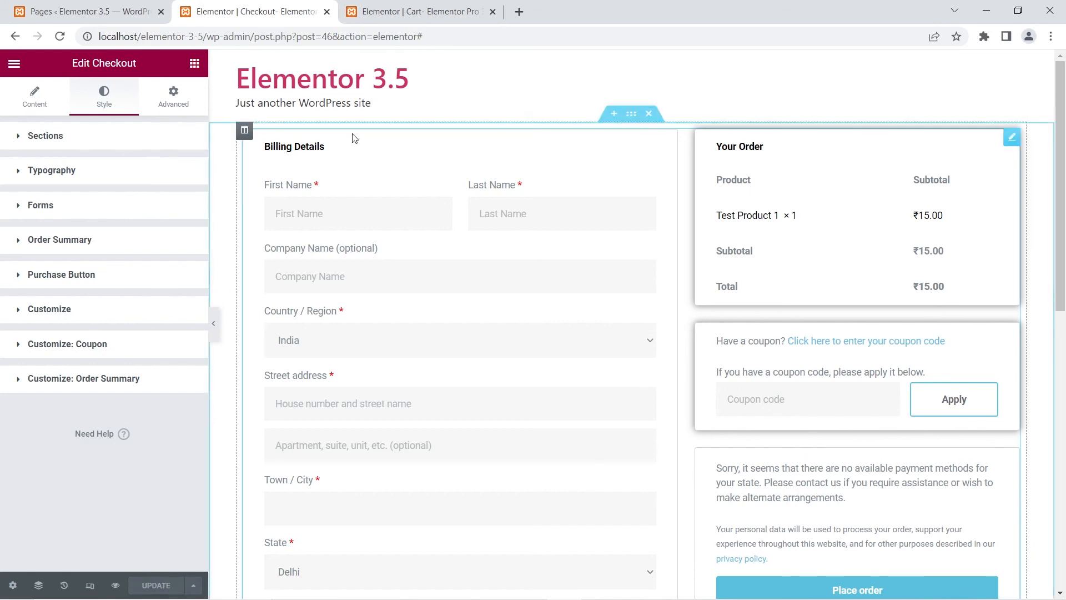
left_click(420, 10)
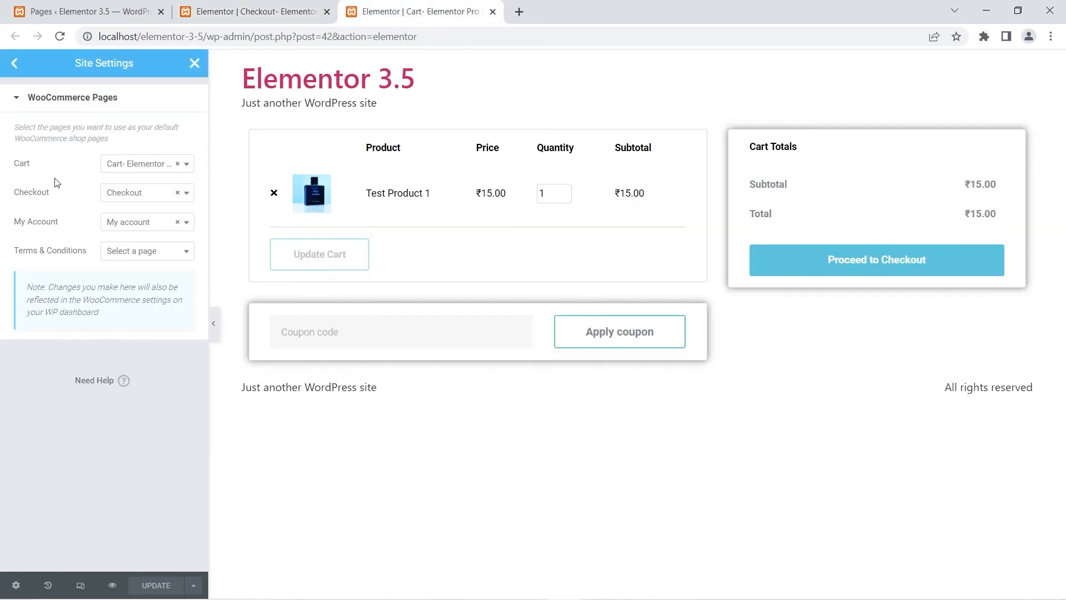